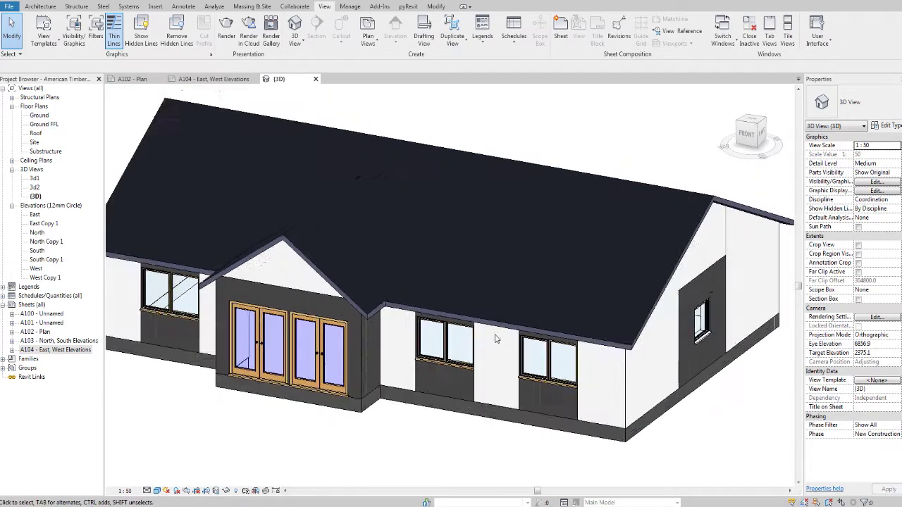
# - Hide the main roof and the entrance roof in the 3D view to expose the walls
pyautogui.scroll(-2, 495, 339)
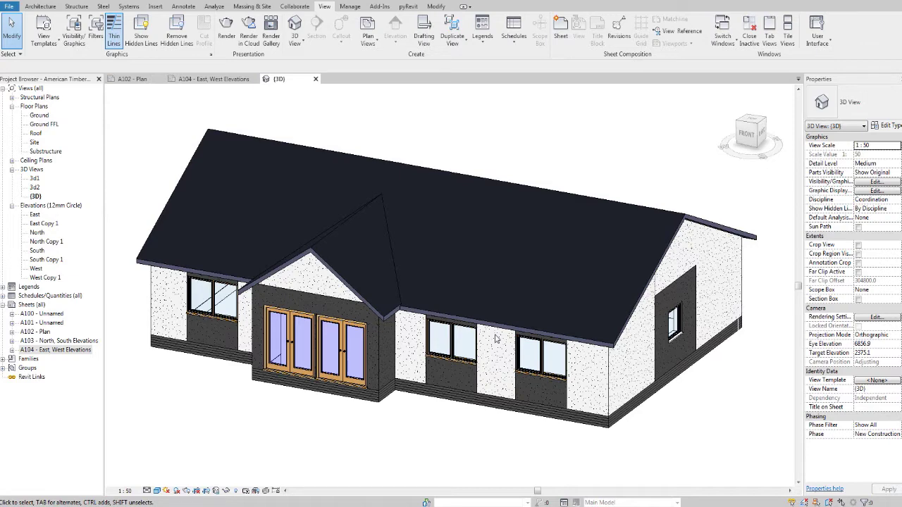
pyautogui.keyDown('shift'); pyautogui.moveTo(495, 339); pyautogui.dragTo(417, 329, button='middle'); pyautogui.keyUp('shift')
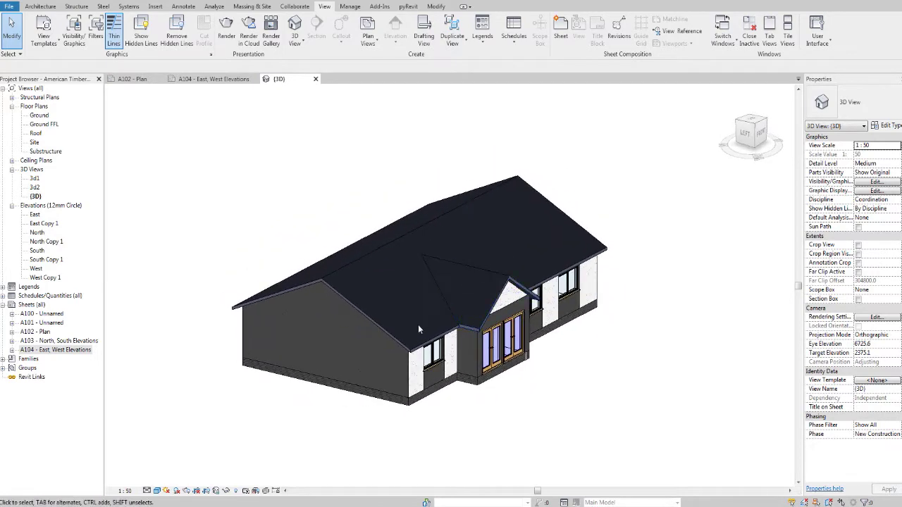
pyautogui.scroll(2, 418, 329)
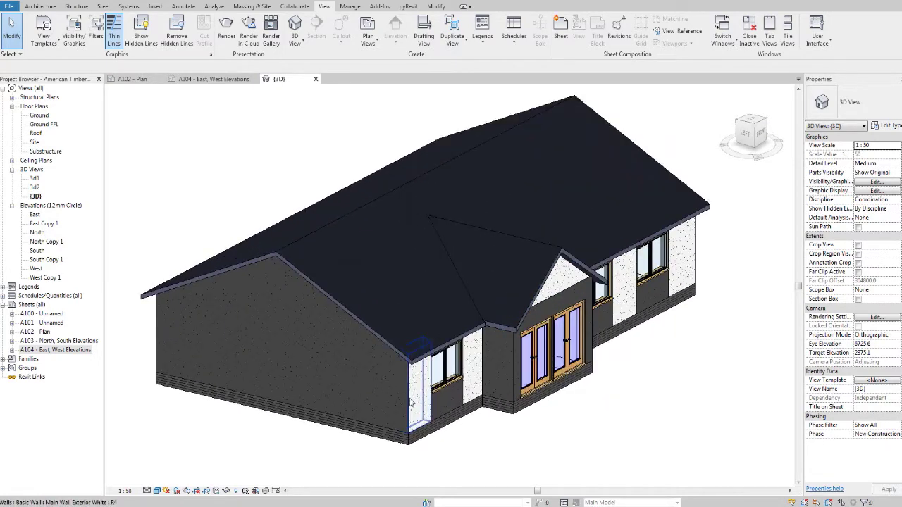
pyautogui.click(369, 324)
pyautogui.keyDown('shift'); pyautogui.moveTo(559, 288); pyautogui.dragTo(518, 305, button='middle'); pyautogui.keyUp('shift')
pyautogui.keyDown('ctrl'); pyautogui.click(502, 276); pyautogui.keyUp('ctrl')
pyautogui.moveTo(546, 280); pyautogui.dragTo(490, 289, button='middle')
pyautogui.press('e')
pyautogui.press('h')
pyautogui.scroll(-3, 482, 281)
pyautogui.scroll(2, 490, 289)
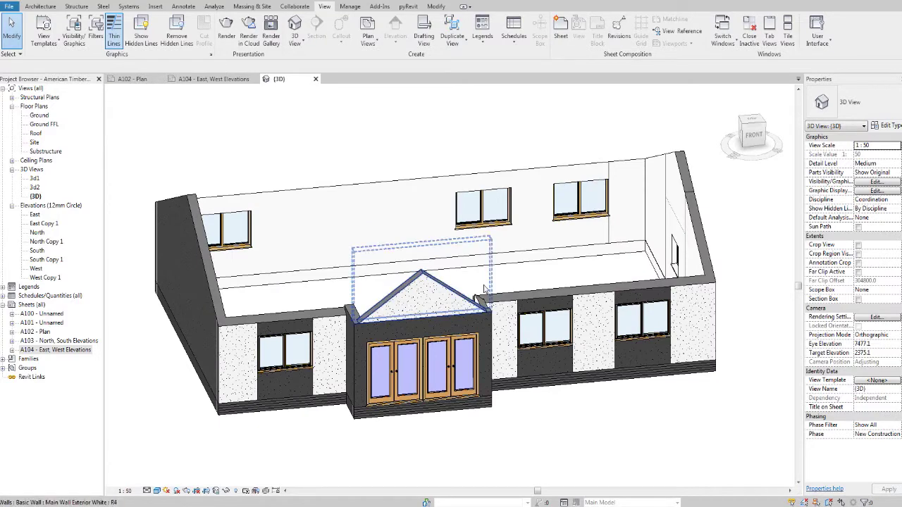
# - Delete the triangular white gable wall above the entrance doors
pyautogui.click(435, 284)
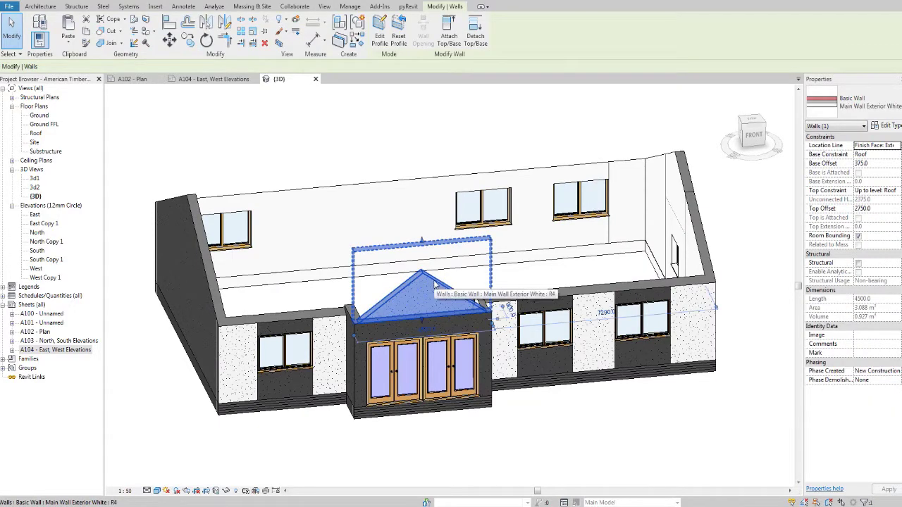
pyautogui.press('Delete')
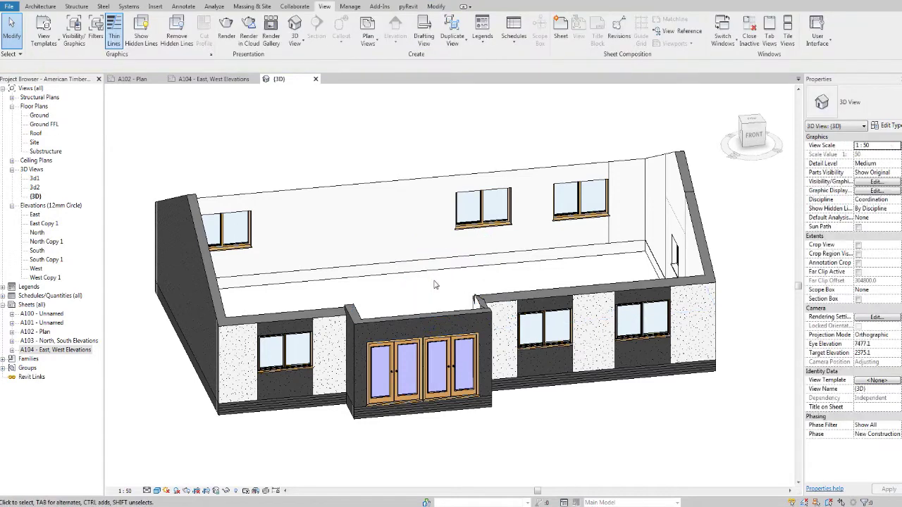
pyautogui.keyDown('shift'); pyautogui.moveTo(435, 283); pyautogui.dragTo(385, 158, button='middle'); pyautogui.keyUp('shift')
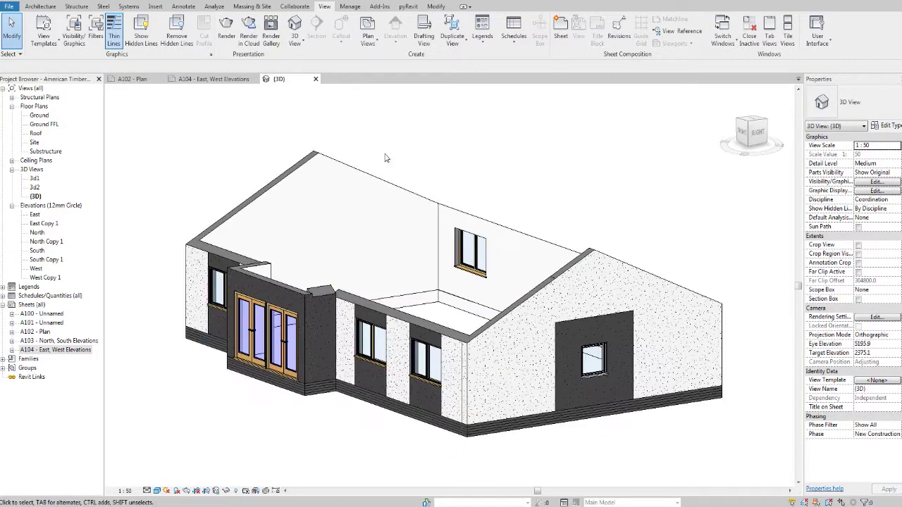
pyautogui.click(330, 173)
pyautogui.keyDown('shift'); pyautogui.moveTo(330, 174); pyautogui.dragTo(333, 248, button='middle'); pyautogui.keyUp('shift')
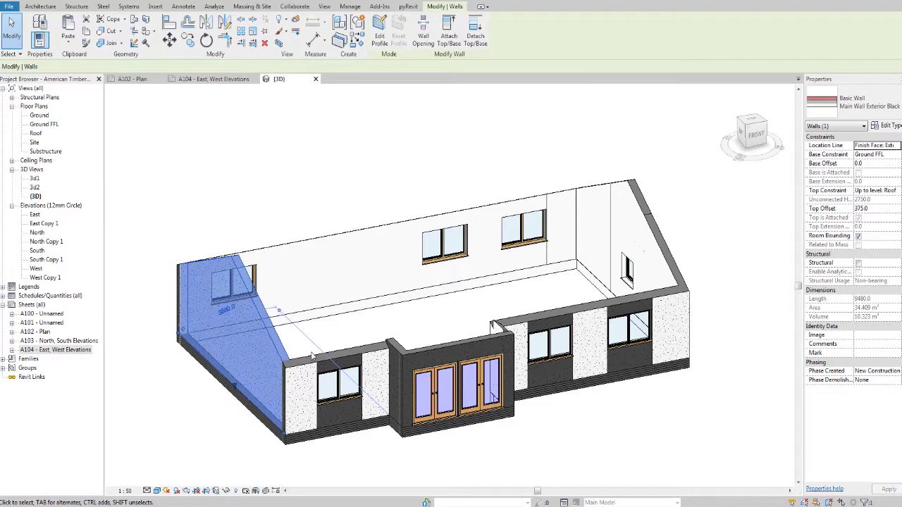
pyautogui.keyDown('shift'); pyautogui.moveTo(313, 352); pyautogui.dragTo(302, 370, button='middle'); pyautogui.keyUp('shift')
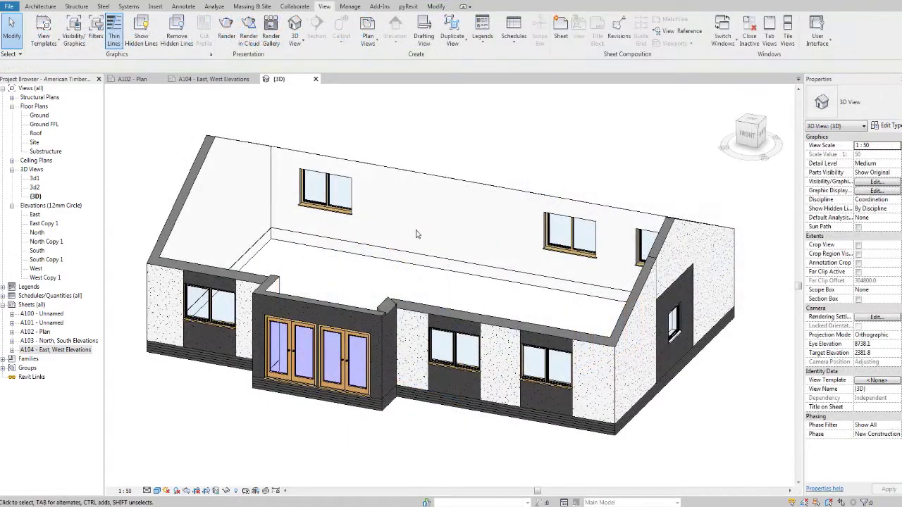
# - In the Main Wall Exterior White type's layer structure, set the Fiberglass Batt layer's thickness to 50 mm
pyautogui.moveTo(580, 380); pyautogui.dragTo(586, 394, button='middle')
pyautogui.moveTo(412, 363); pyautogui.dragTo(426, 372, button='middle')
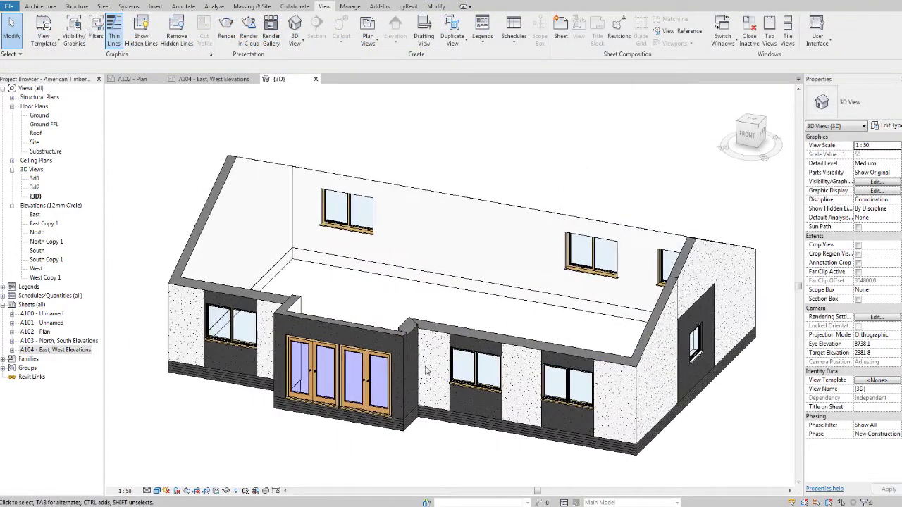
pyautogui.scroll(1, 427, 372)
pyautogui.click(446, 323)
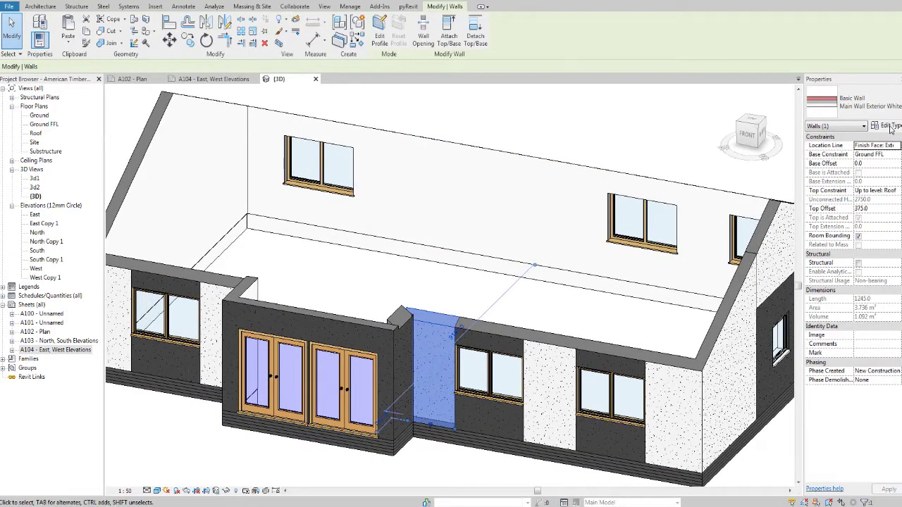
pyautogui.click(888, 126)
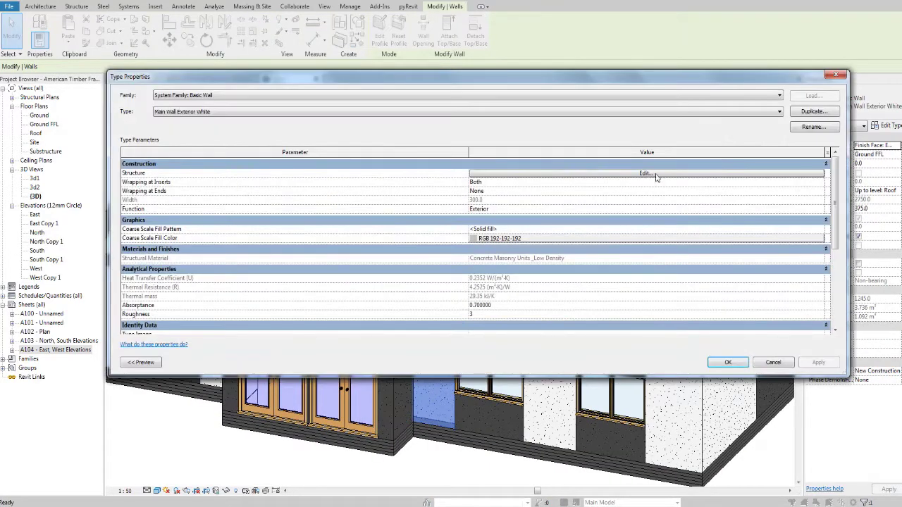
pyautogui.click(638, 173)
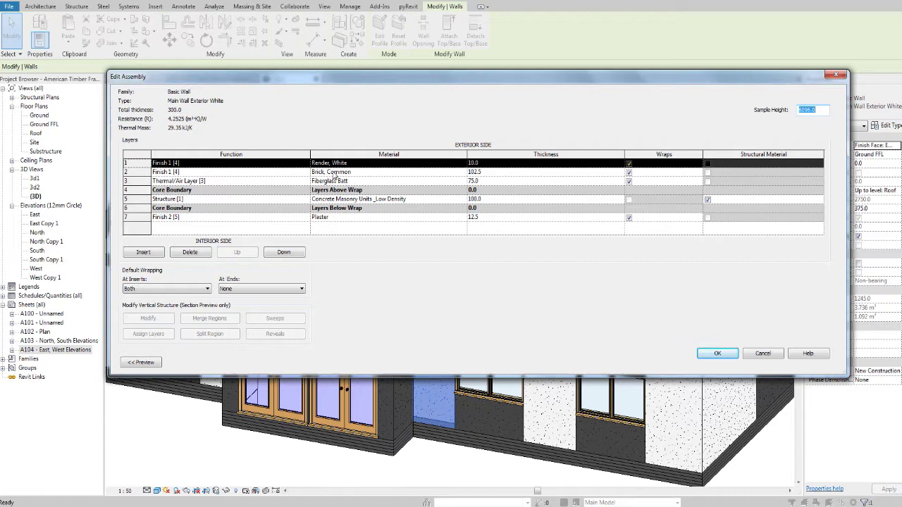
pyautogui.click(492, 182)
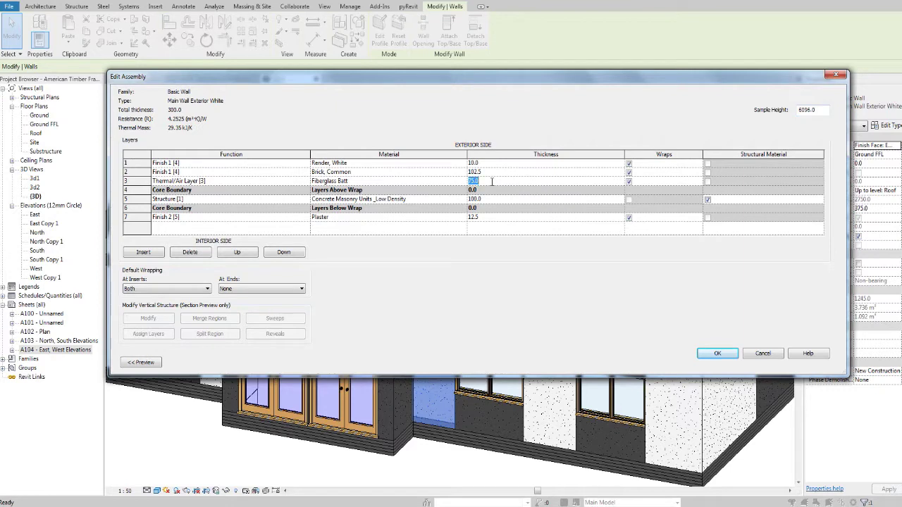
pyautogui.write('50')
# - Change the core structure layer's material to Structure, Timber Truss Joist/Rafter Layer and its thickness to 150 mm
pyautogui.click(463, 202)
pyautogui.click(462, 199)
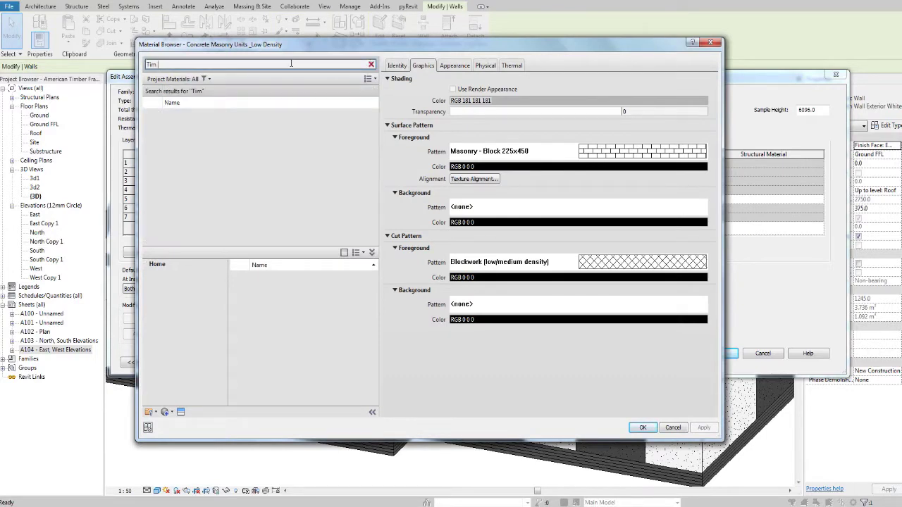
pyautogui.write('ber')
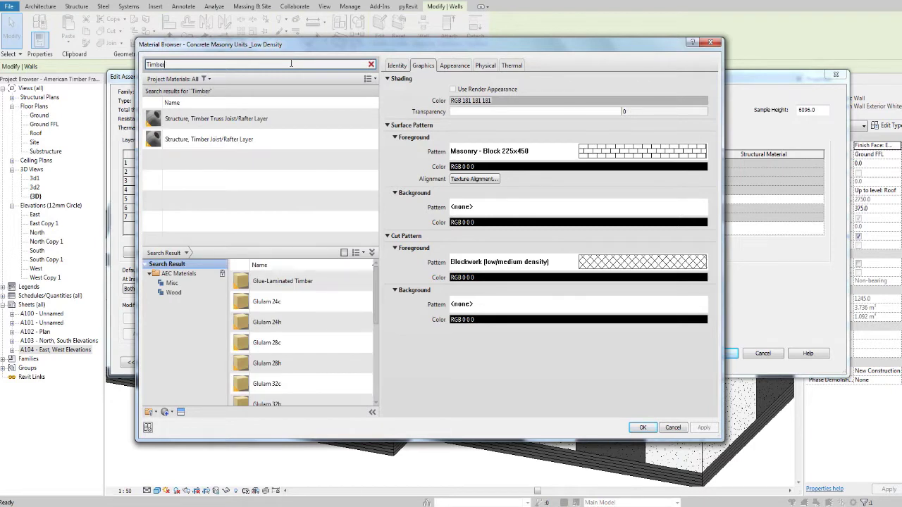
pyautogui.click(242, 115)
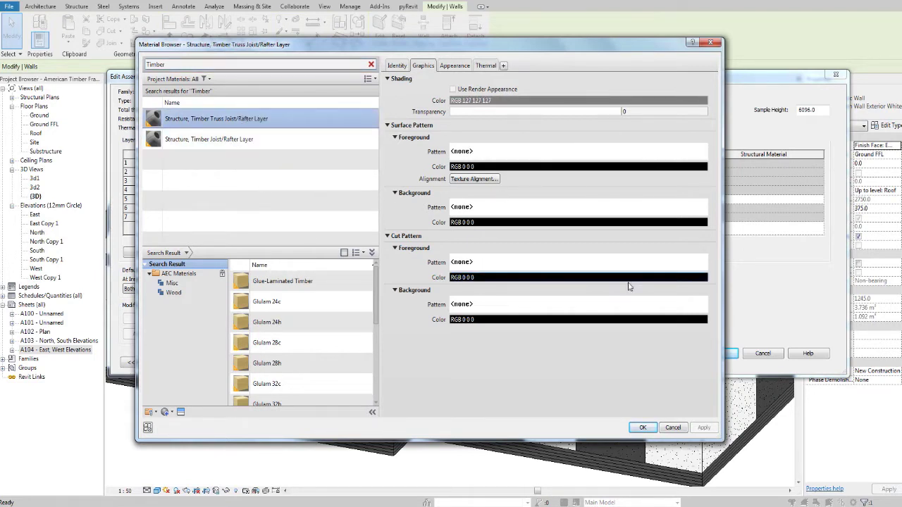
pyautogui.click(642, 427)
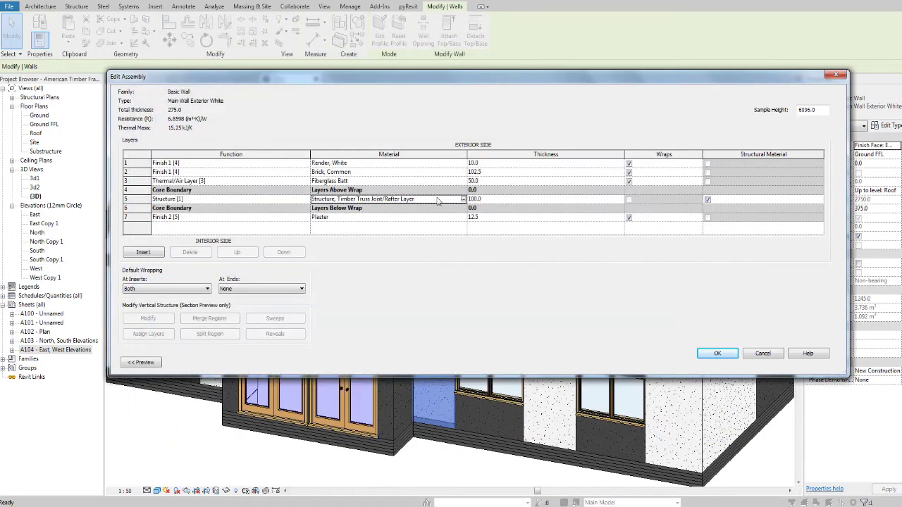
pyautogui.click(498, 199)
pyautogui.write('150')
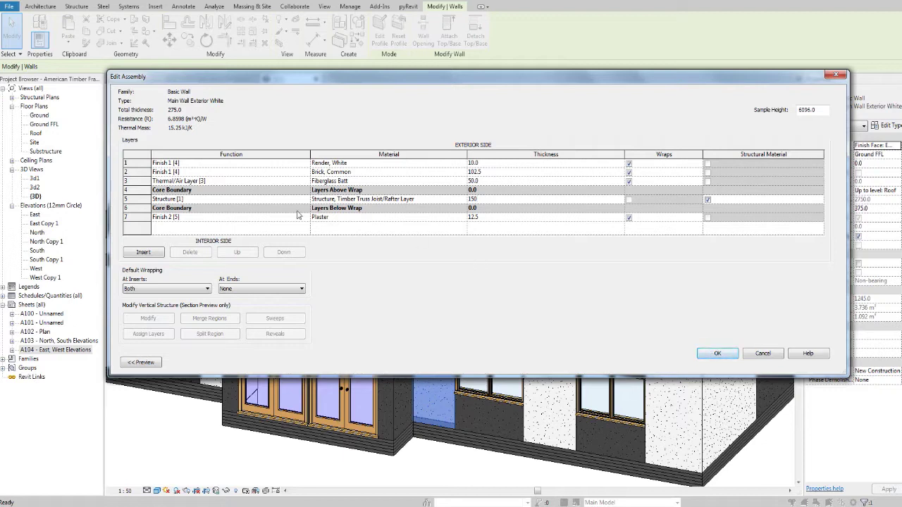
# - Insert a structure layer outside the timber layer, using Oriented Strand Board from the material library at 9.5 mm thick
pyautogui.click(145, 253)
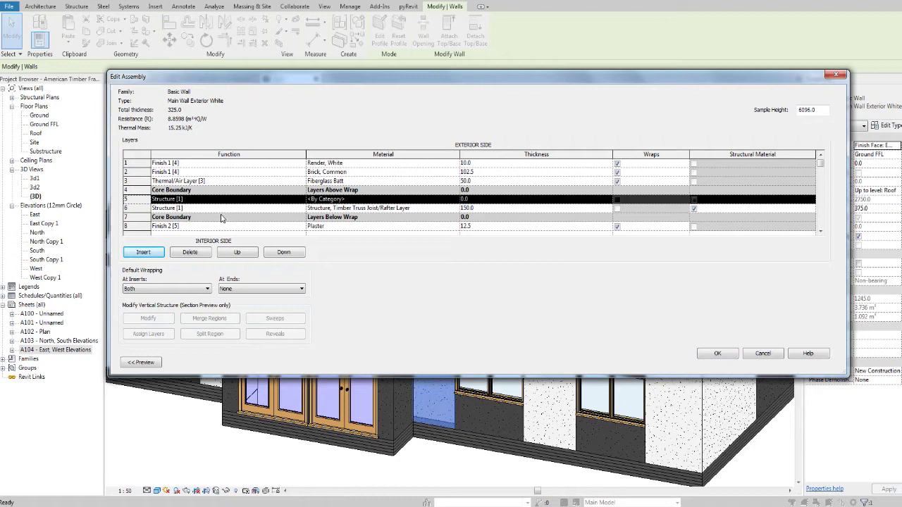
pyautogui.scroll(-1, 221, 219)
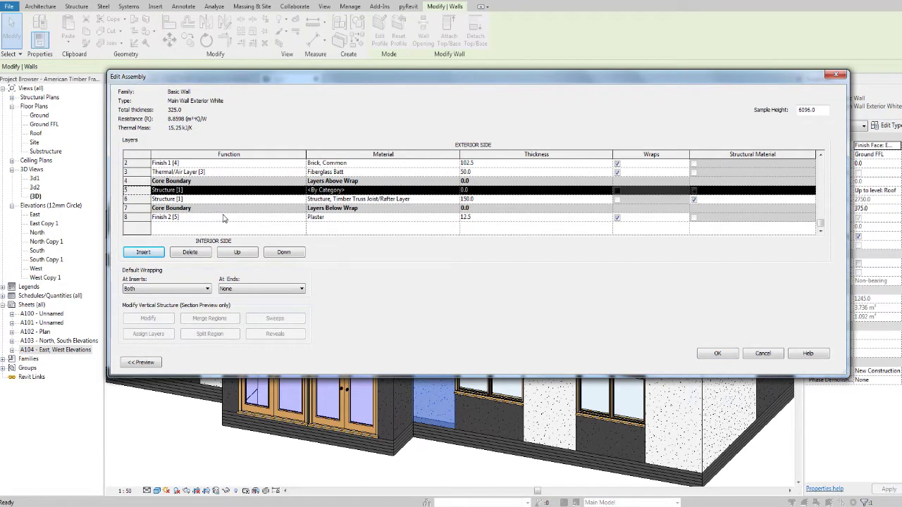
pyautogui.scroll(1, 221, 217)
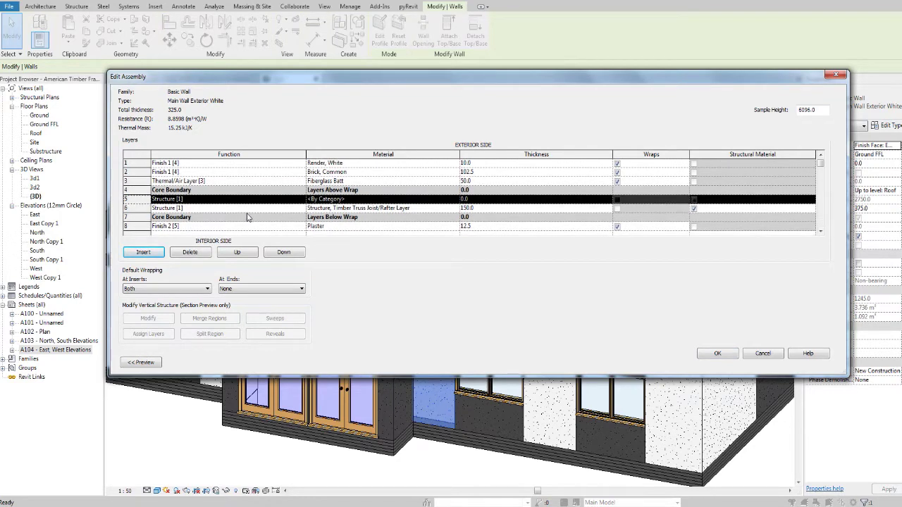
pyautogui.click(456, 200)
pyautogui.click(456, 200)
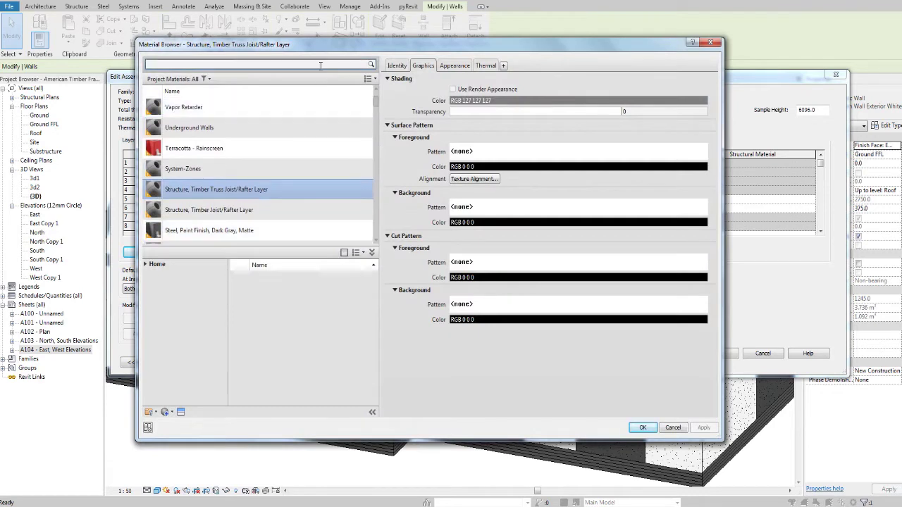
pyautogui.click(319, 65)
pyautogui.write('osb')
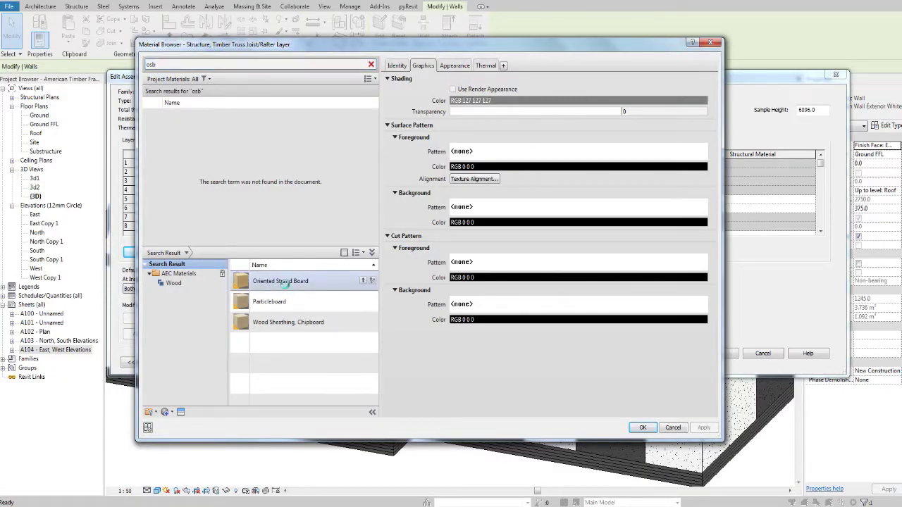
pyautogui.click(285, 281)
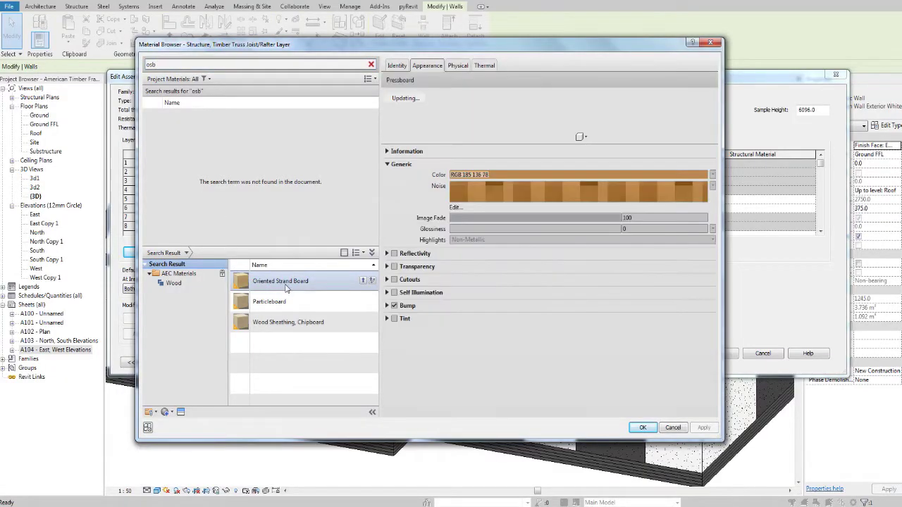
pyautogui.click(363, 280)
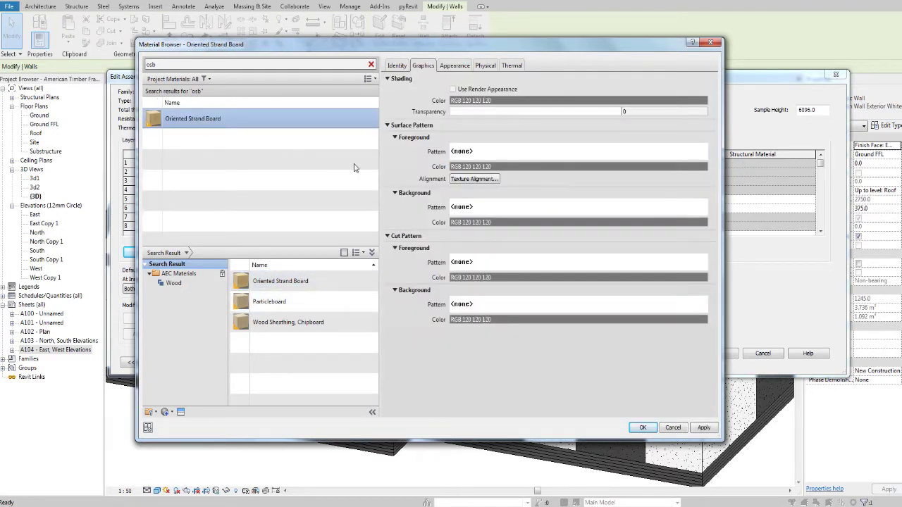
pyautogui.click(642, 428)
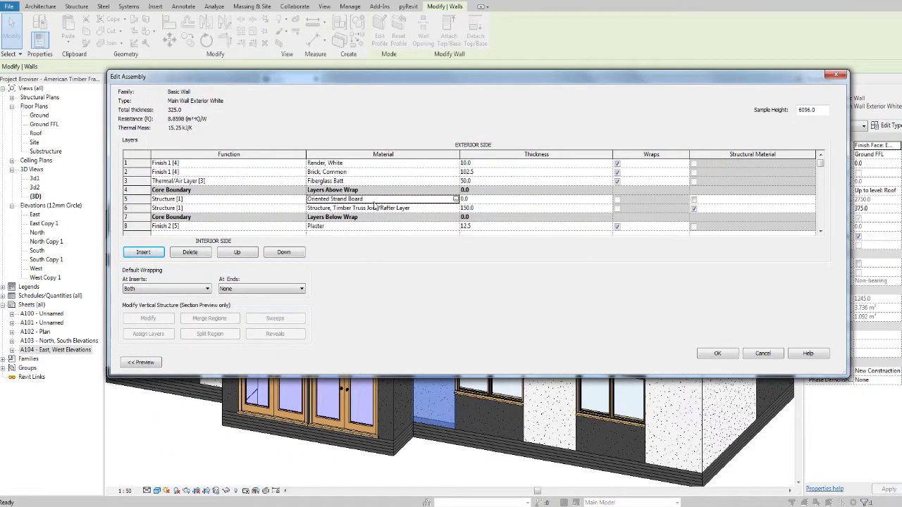
pyautogui.click(497, 200)
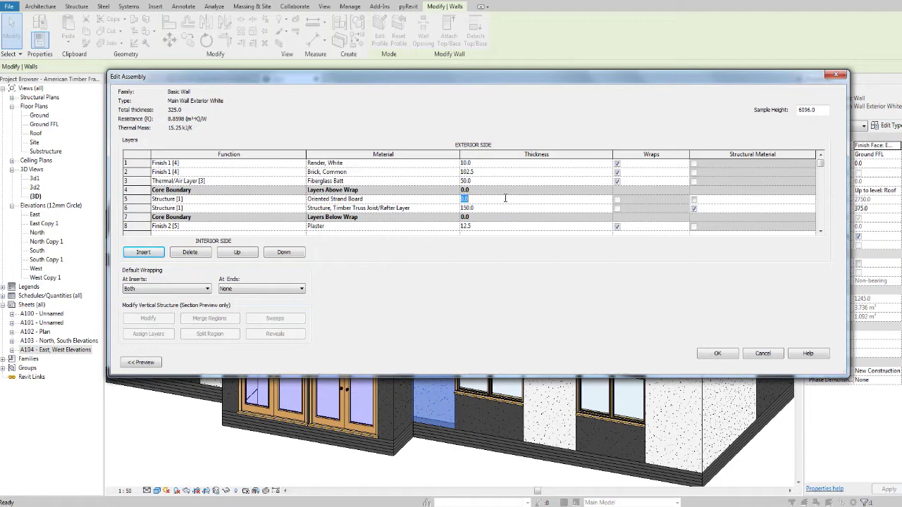
pyautogui.write('9.5')
pyautogui.click(145, 253)
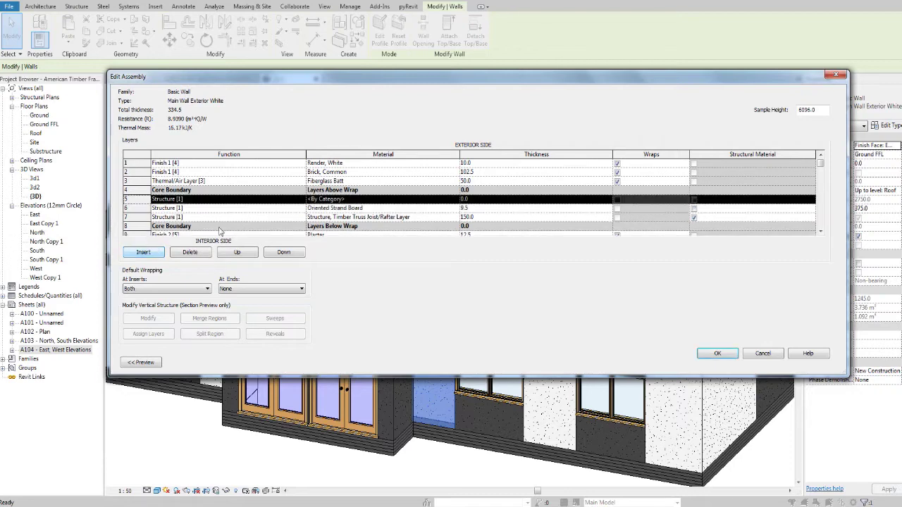
pyautogui.click(456, 202)
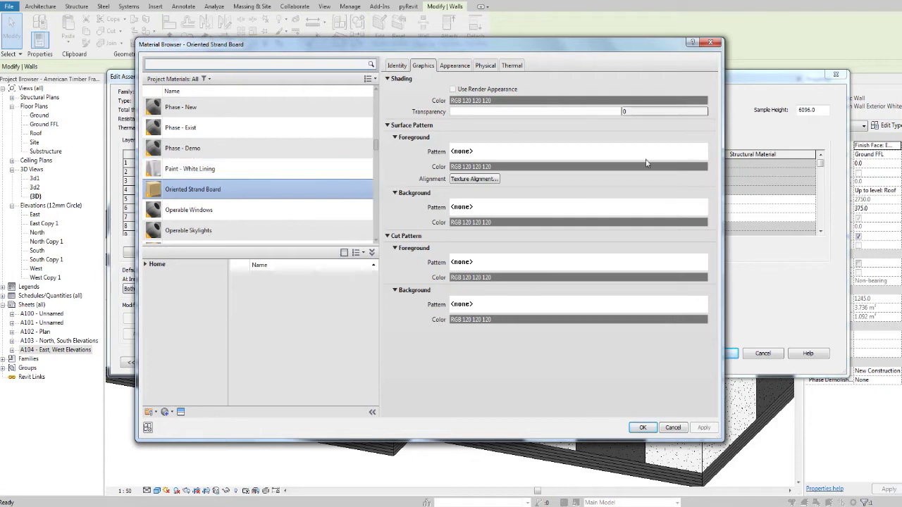
pyautogui.click(713, 42)
pyautogui.click(128, 200)
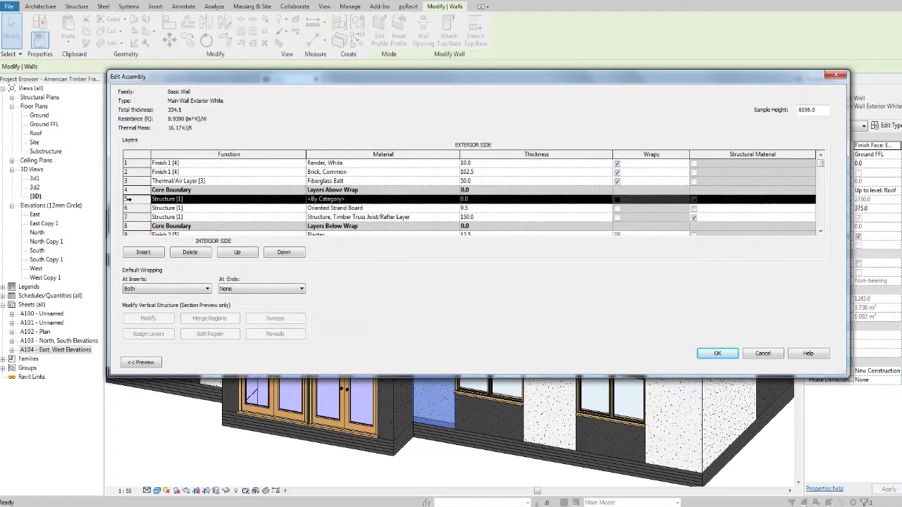
pyautogui.click(190, 252)
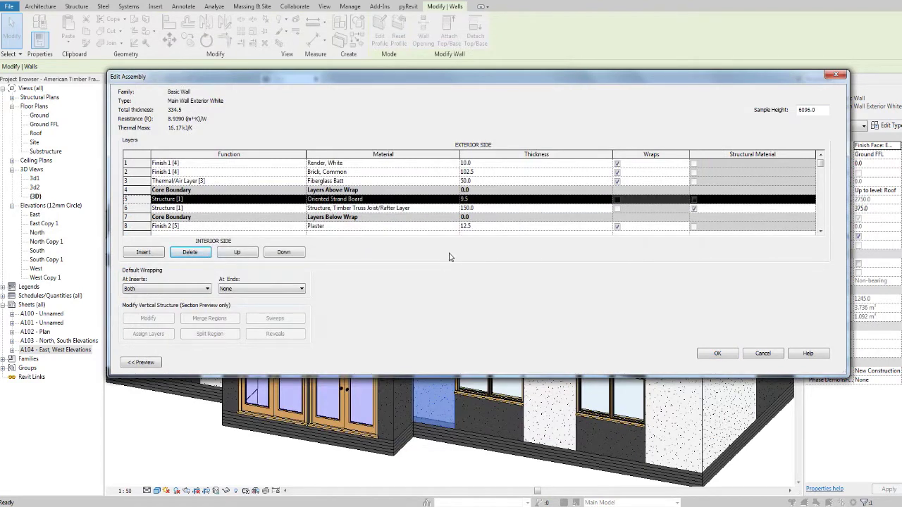
# - Apply the edited layer structure to the white wall type and inspect the wall tops beside the entrance
pyautogui.click(726, 356)
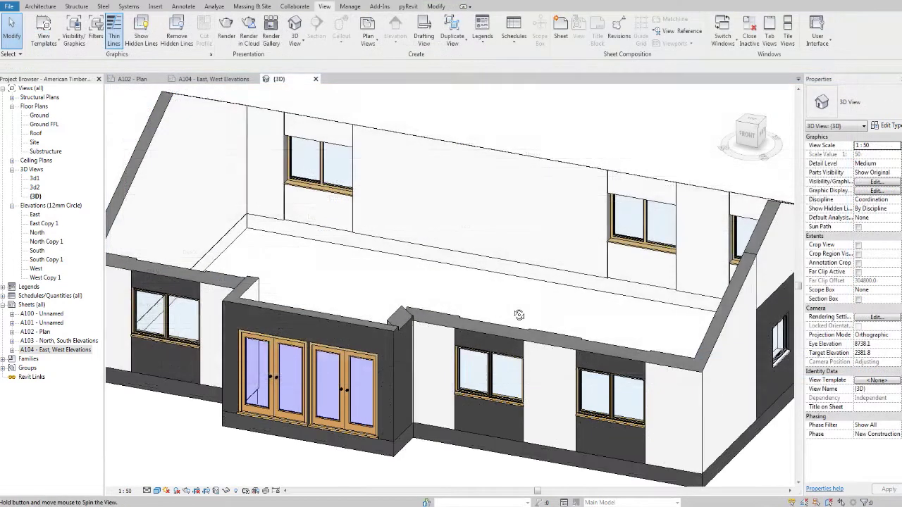
pyautogui.keyDown('shift'); pyautogui.moveTo(394, 331); pyautogui.dragTo(452, 360, button='middle'); pyautogui.keyUp('shift')
pyautogui.scroll(-5, 451, 360)
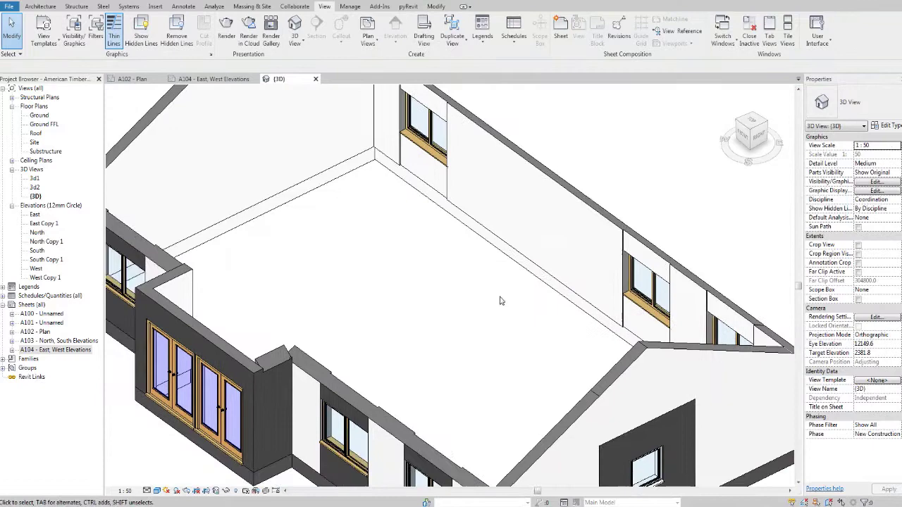
pyautogui.scroll(6, 360, 372)
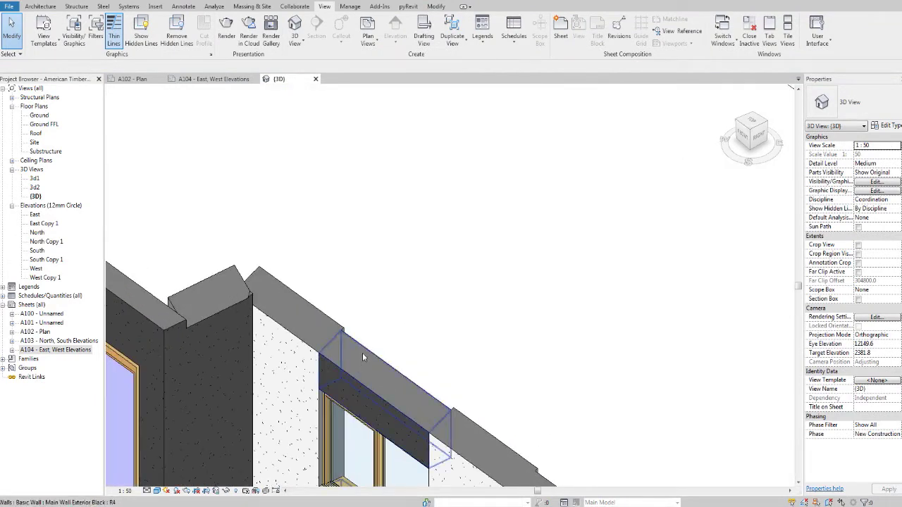
# - In the layer structure of the Main Wall Exterior Black type, set the Fiberglass Batt layer's thickness to 50 mm
pyautogui.click(369, 353)
pyautogui.scroll(-2, 368, 355)
pyautogui.moveTo(368, 354); pyautogui.dragTo(410, 308, button='middle')
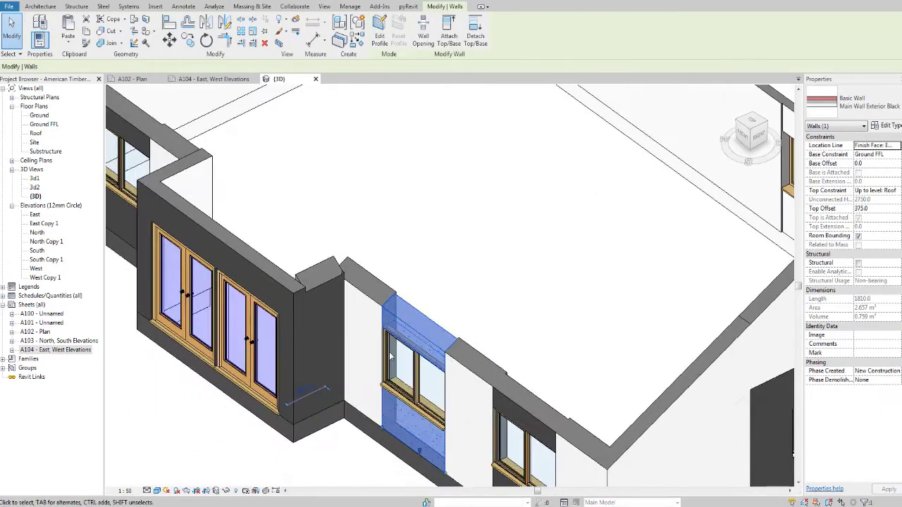
pyautogui.click(887, 127)
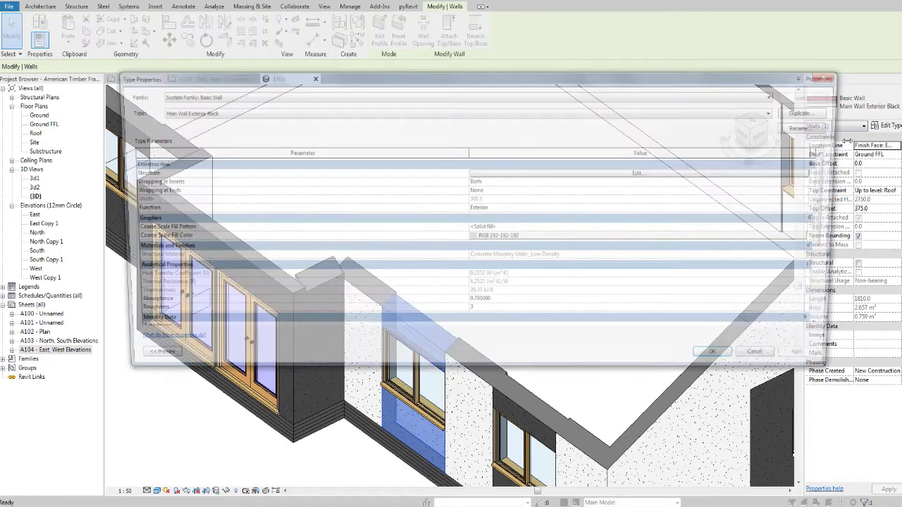
pyautogui.click(485, 176)
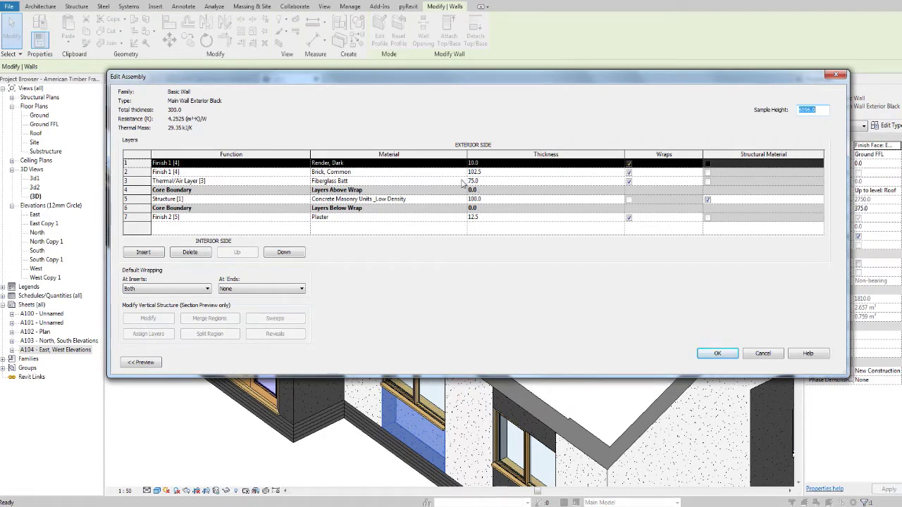
pyautogui.click(492, 182)
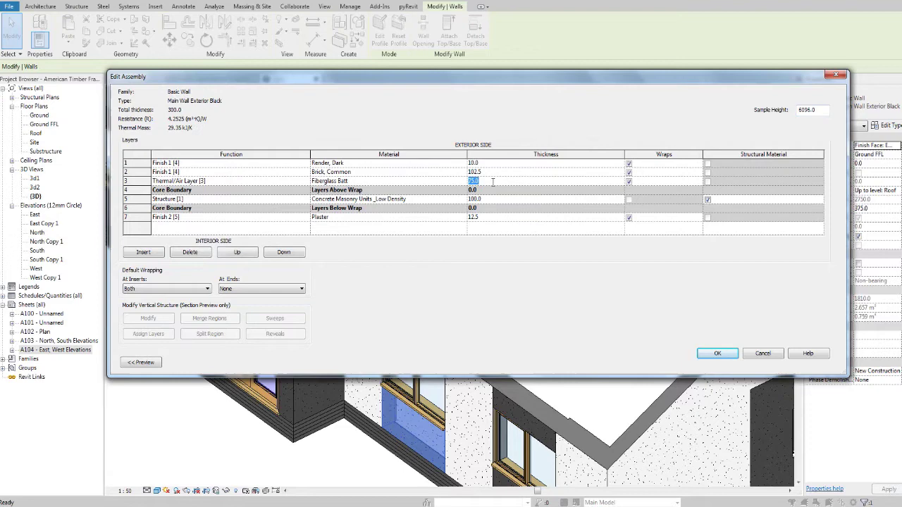
pyautogui.write('50')
# - Set the black wall type's core structure layer to 150 mm thick with the material Structure, Timber Truss Joist/Rafter Layer
pyautogui.click(470, 199)
pyautogui.write('150')
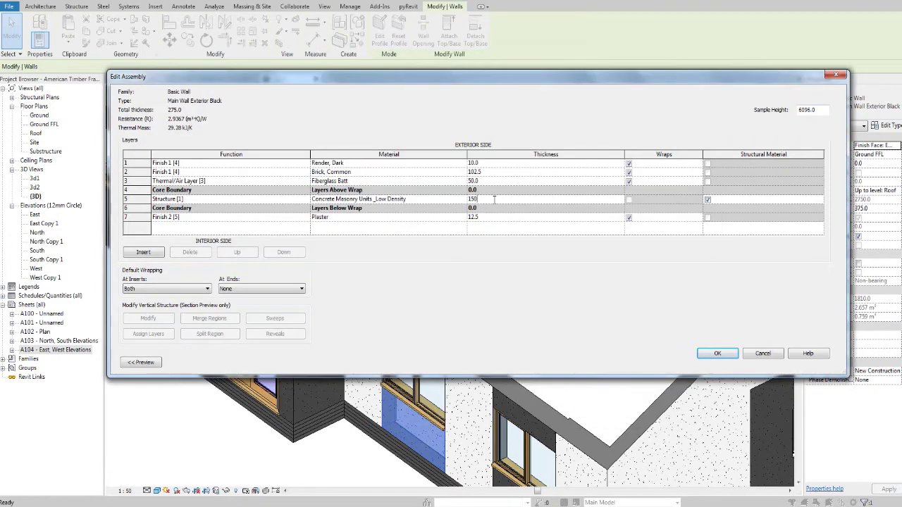
pyautogui.click(458, 199)
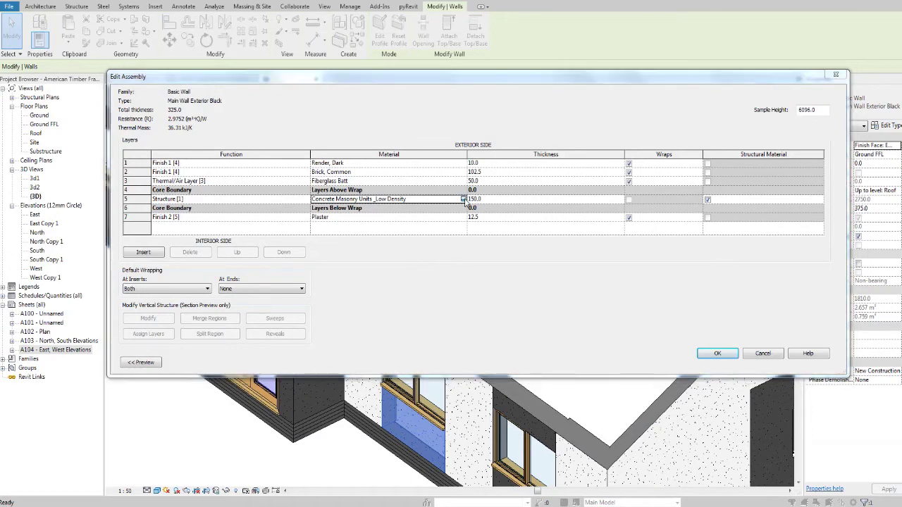
pyautogui.click(467, 200)
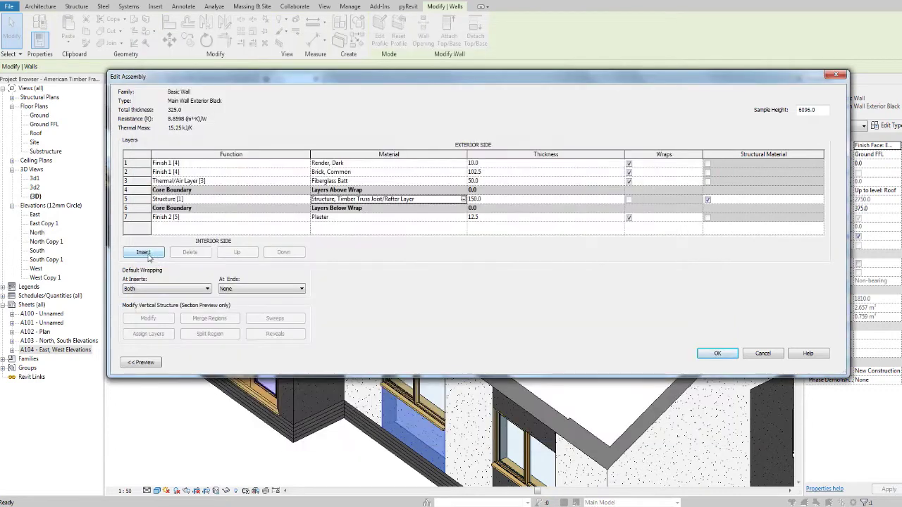
# - Insert a 9.5 mm Oriented Strand Board structure layer outside the timber layer and apply the black wall type's edited assembly
pyautogui.click(143, 252)
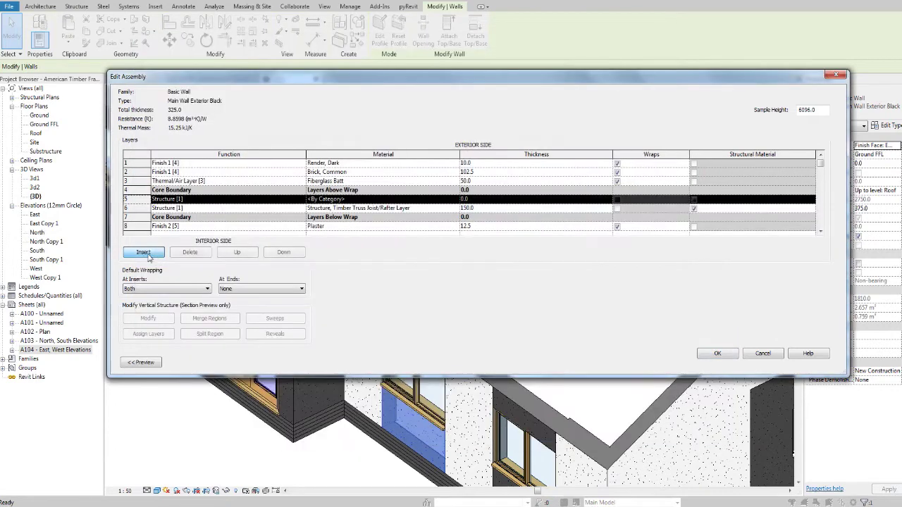
pyautogui.click(472, 200)
pyautogui.write('9.5')
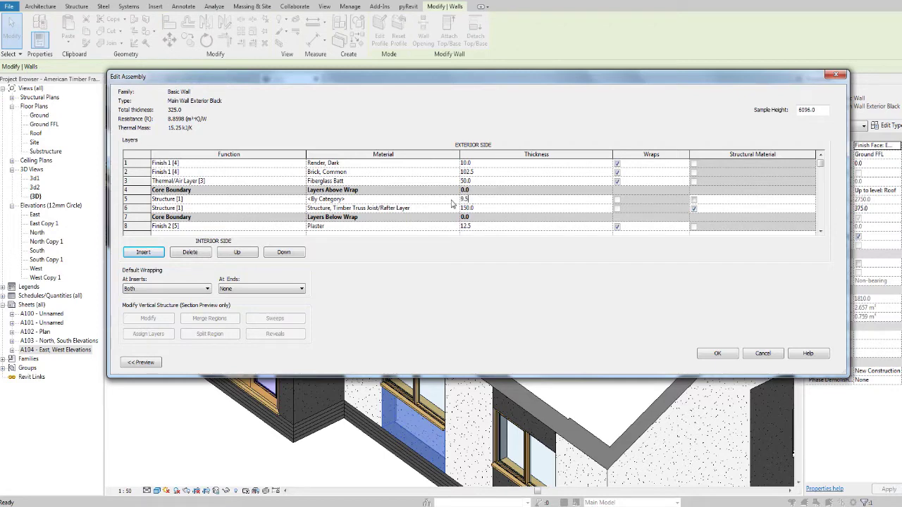
pyautogui.click(451, 200)
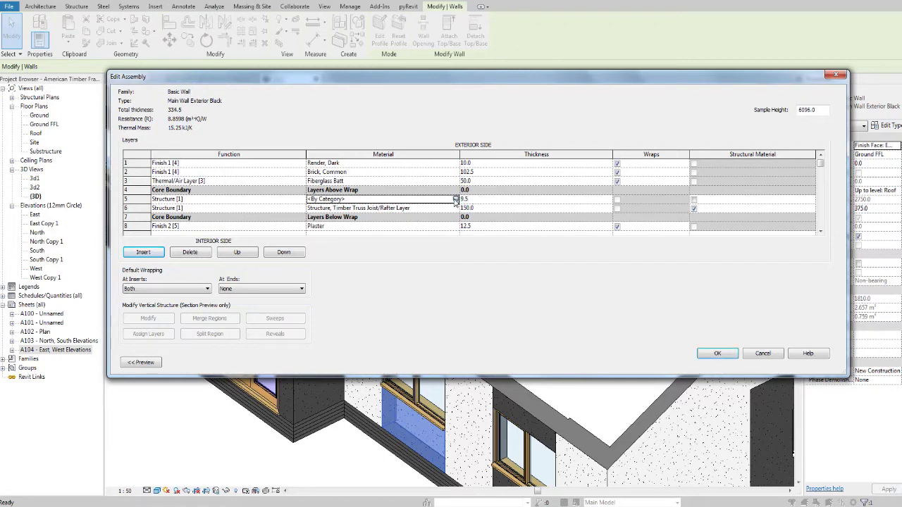
pyautogui.click(455, 200)
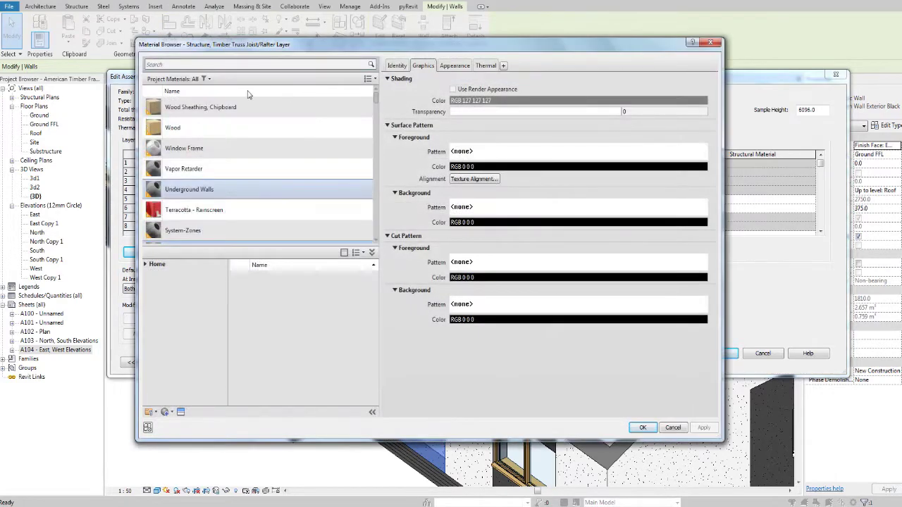
pyautogui.click(244, 64)
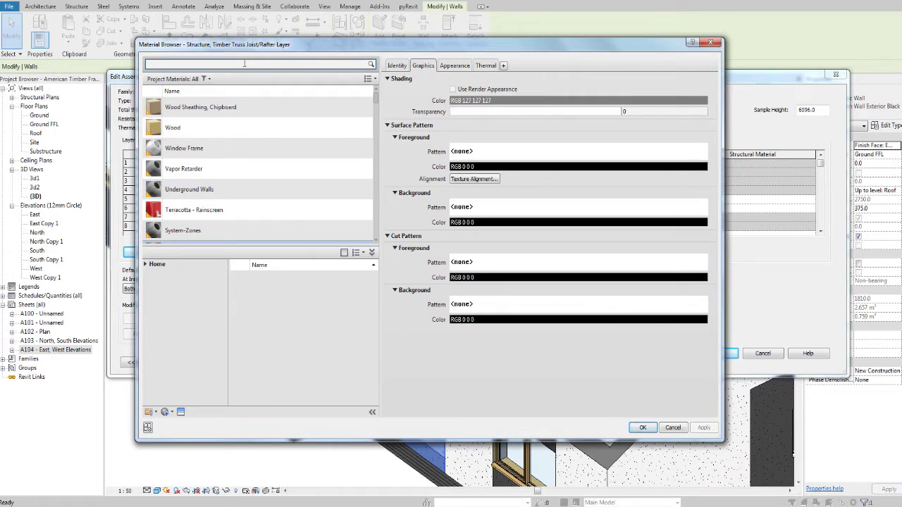
pyautogui.write('osb')
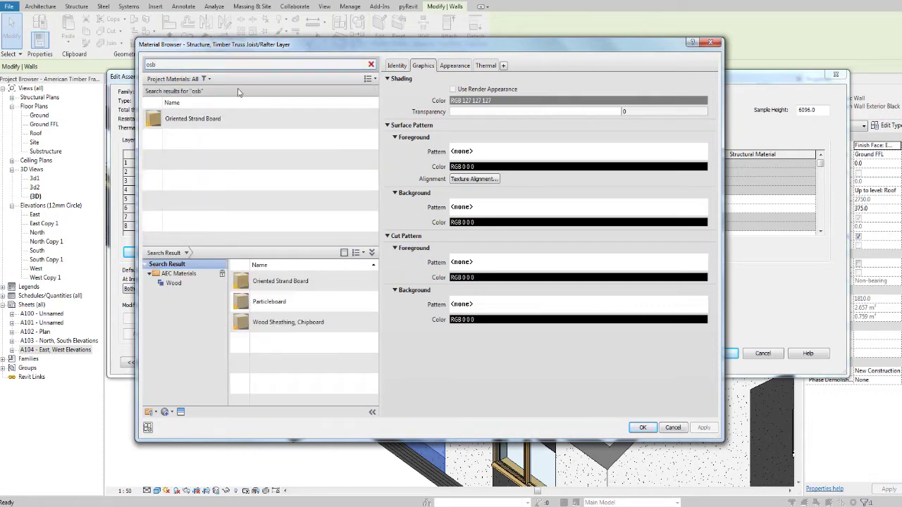
pyautogui.click(237, 125)
pyautogui.click(642, 426)
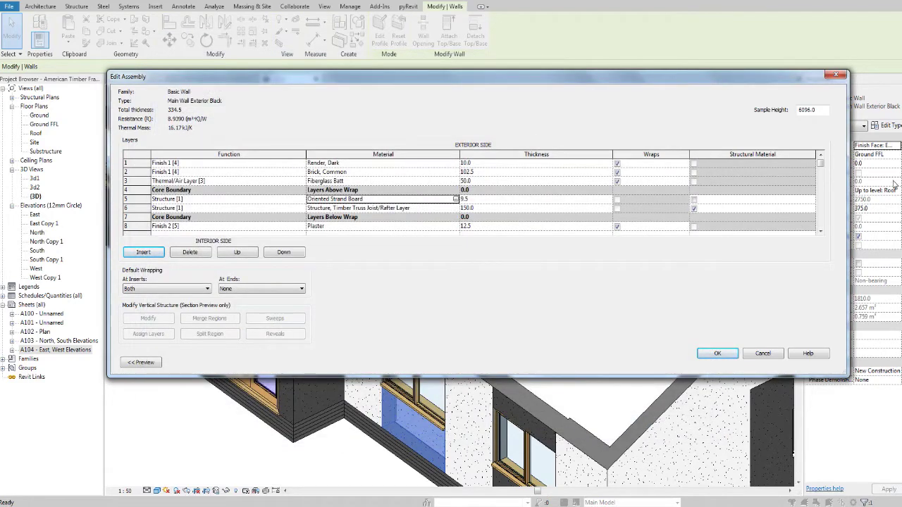
pyautogui.moveTo(820, 162)
pyautogui.mouseDown()
pyautogui.moveTo(822, 184)
pyautogui.moveTo(820, 162)
pyautogui.mouseUp()
pyautogui.click(716, 352)
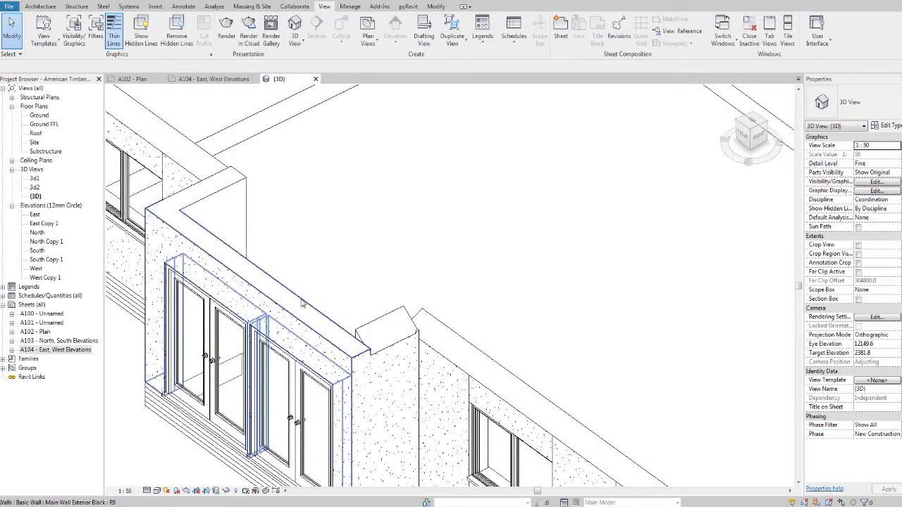
# - Enable the 3D view's section box and lower its upper face to cut horizontally through the exterior walls
pyautogui.scroll(-5, 296, 300)
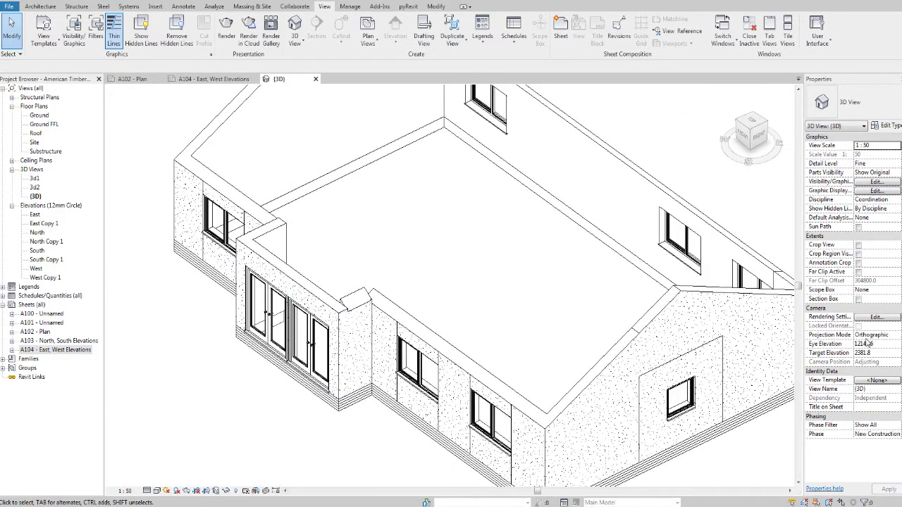
pyautogui.click(858, 299)
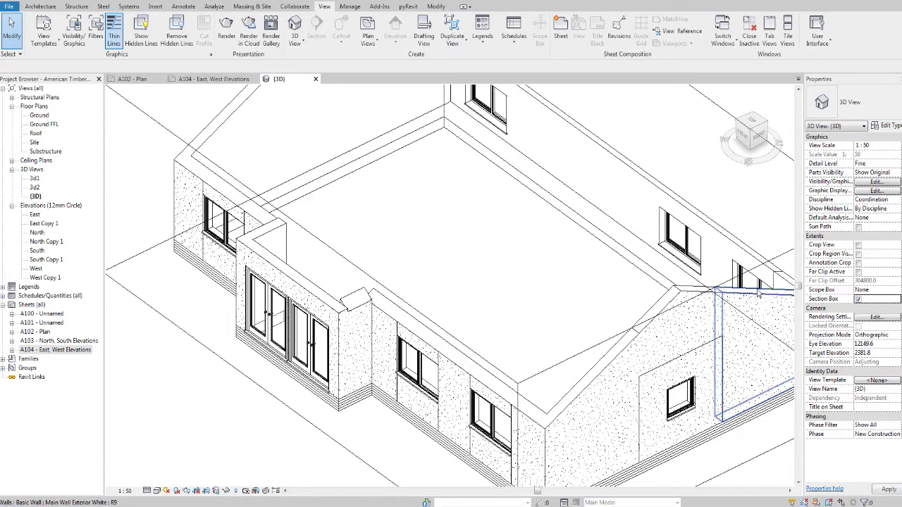
pyautogui.scroll(-2, 526, 215)
pyautogui.moveTo(393, 185); pyautogui.dragTo(399, 276, button='middle')
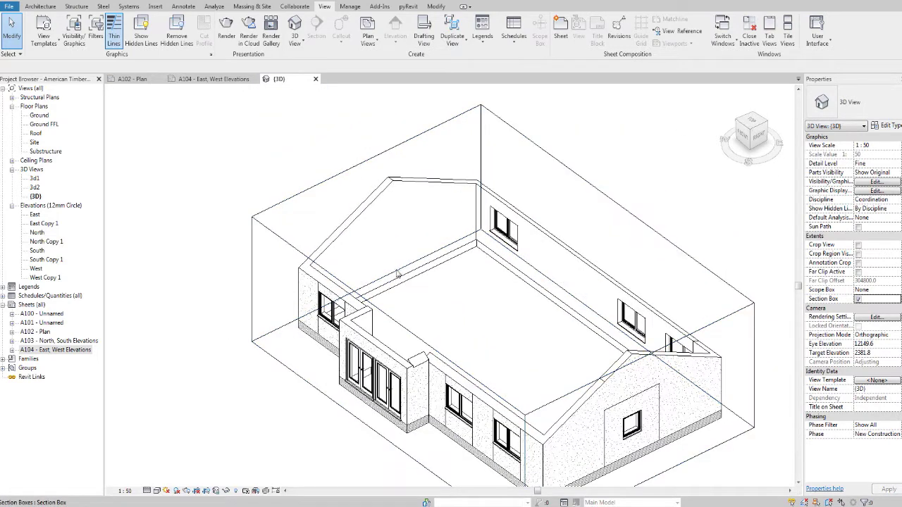
pyautogui.click(338, 177)
pyautogui.moveTo(502, 259); pyautogui.dragTo(500, 299)
pyautogui.scroll(6, 229, 260)
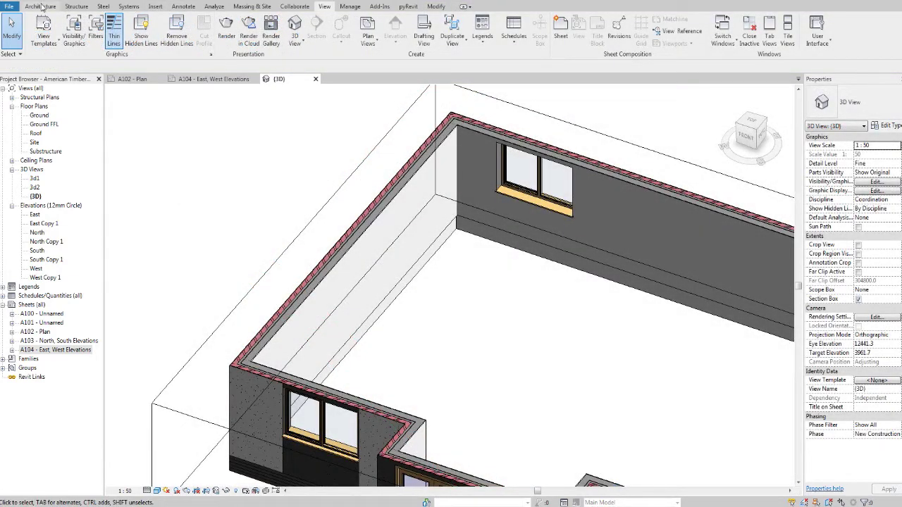
# - Load the Timber family from the Structural Columns Wood folder with its 114x114 type
pyautogui.click(41, 7)
pyautogui.moveTo(450, 236); pyautogui.dragTo(420, 233, button='middle')
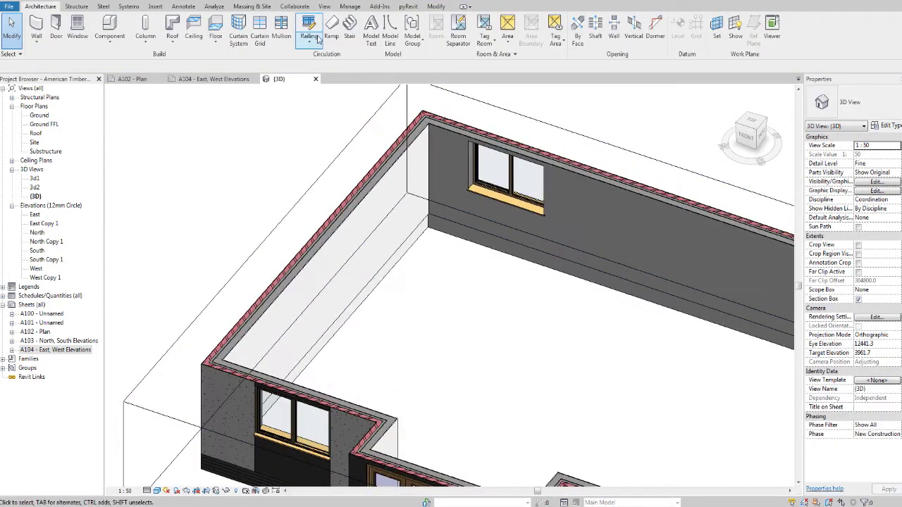
pyautogui.scroll(-4, 321, 8)
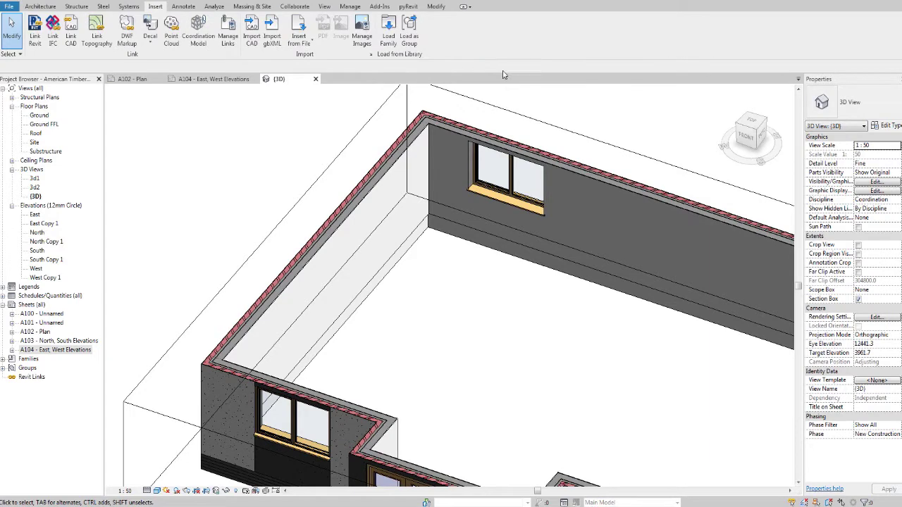
pyautogui.click(389, 37)
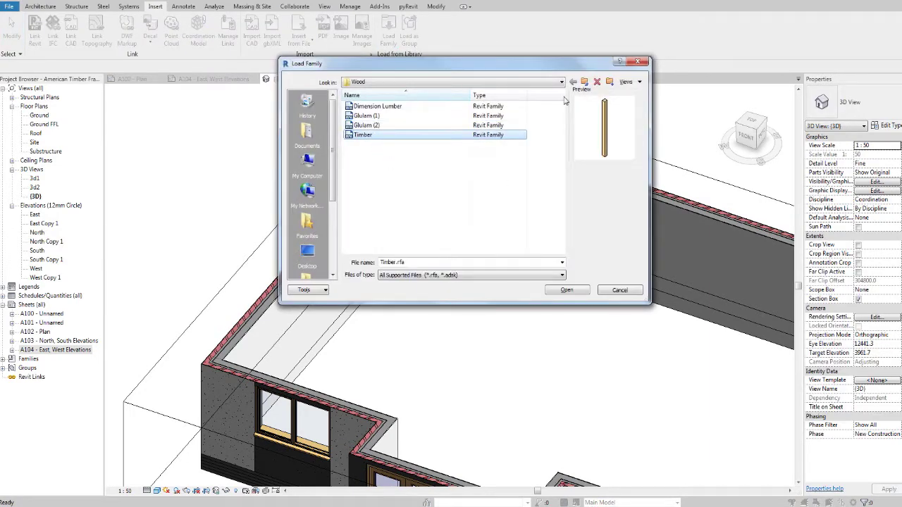
pyautogui.click(583, 83)
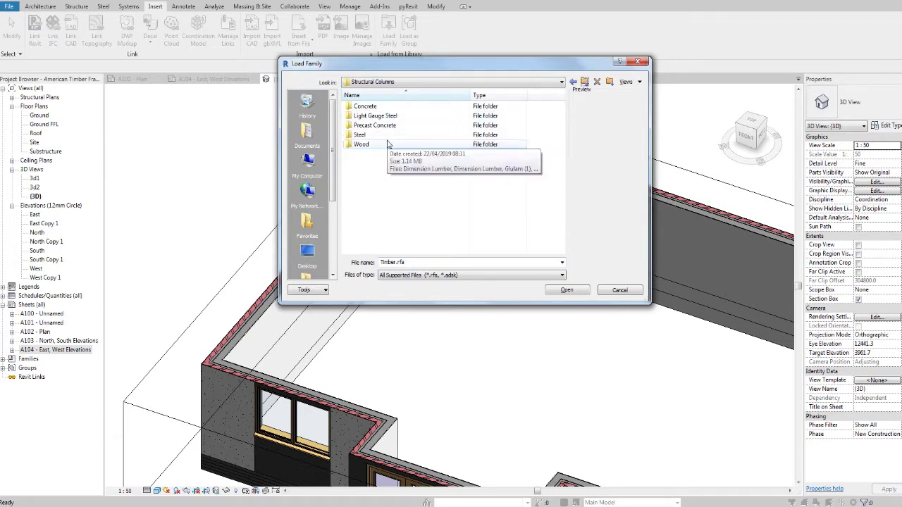
pyautogui.doubleClick(365, 144)
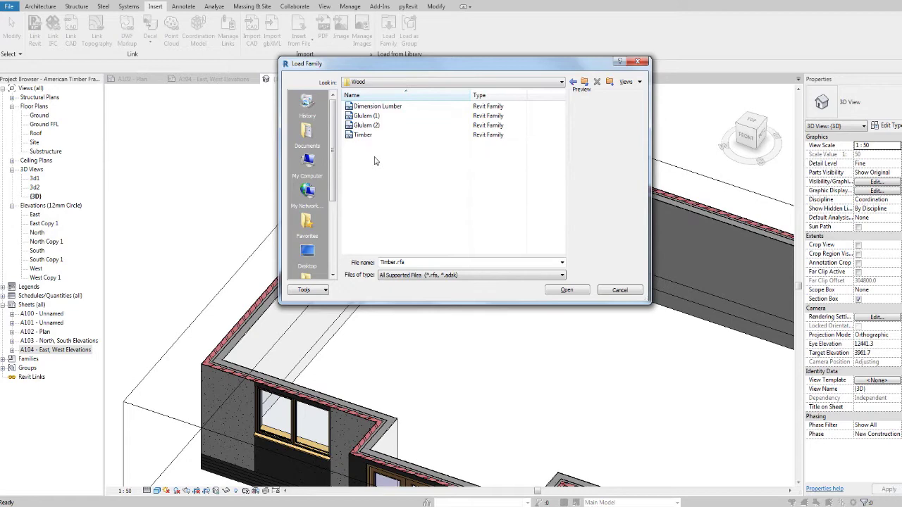
pyautogui.click(378, 135)
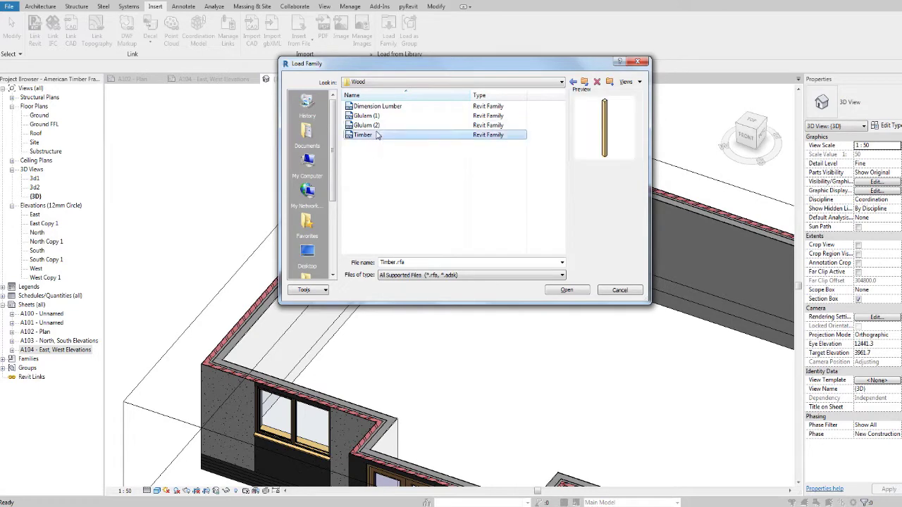
pyautogui.click(566, 290)
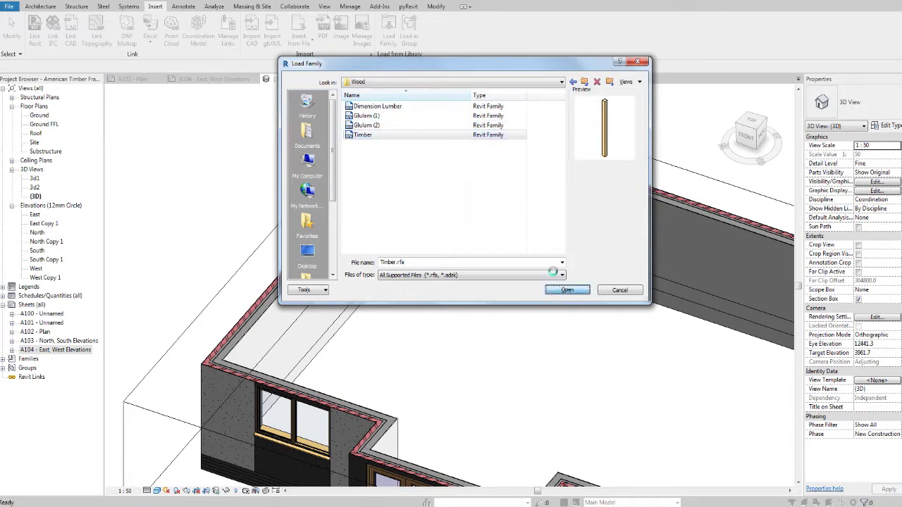
pyautogui.click(284, 101)
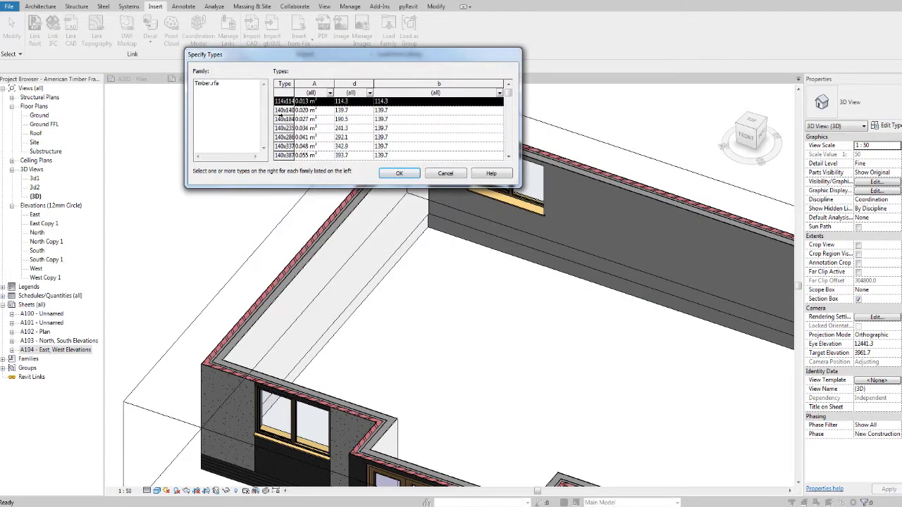
pyautogui.click(403, 175)
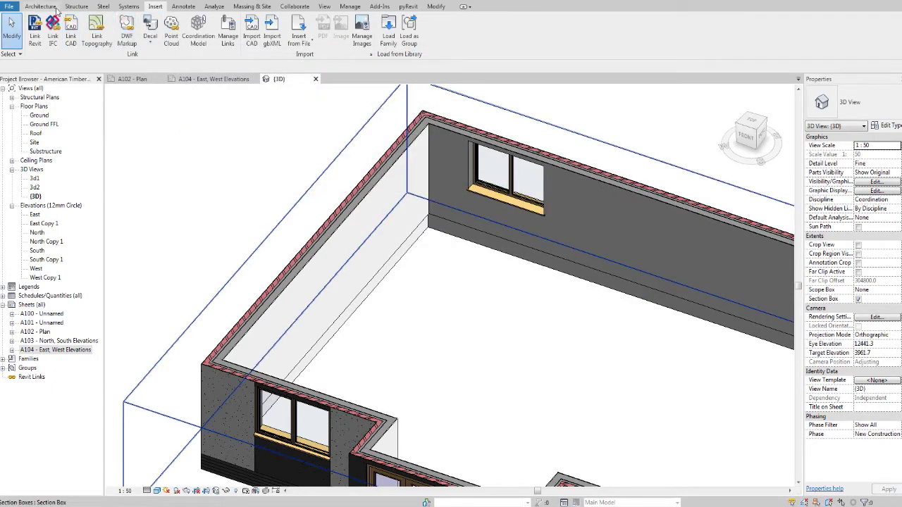
# - Start placing a structural column and duplicate the Timber 114x114 type as "50 x 150"
pyautogui.scroll(3, 109, 56)
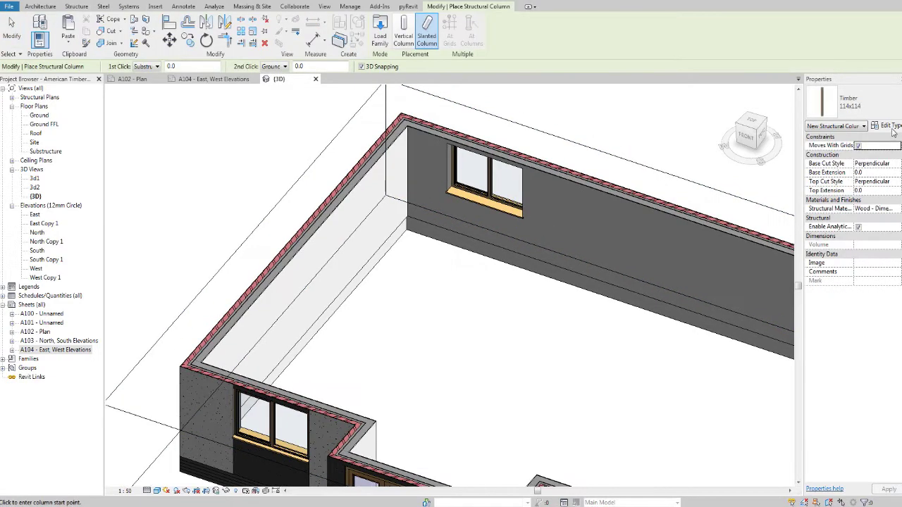
pyautogui.click(884, 126)
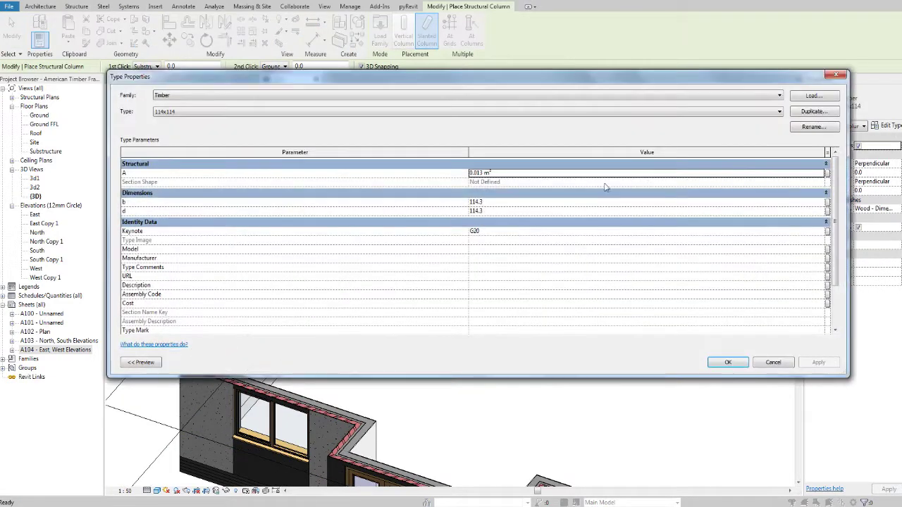
pyautogui.click(799, 112)
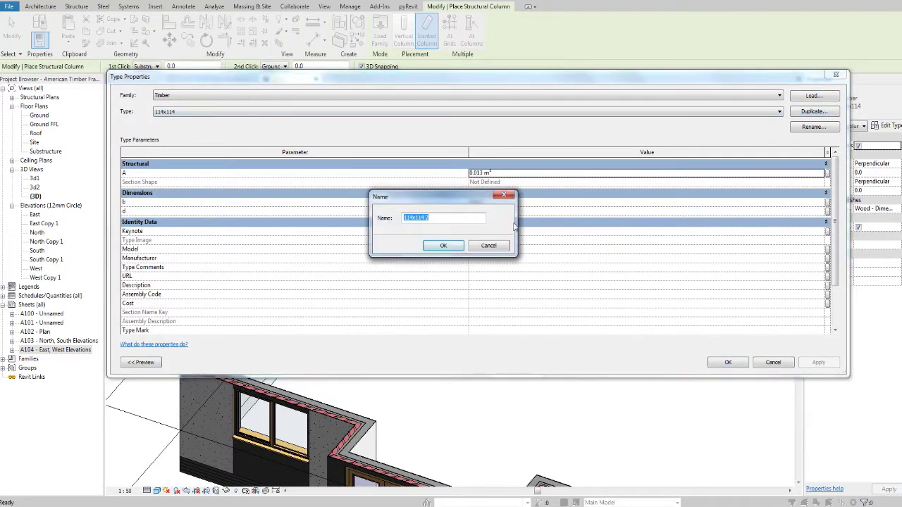
pyautogui.write('50 x 150')
pyautogui.click(443, 245)
# - Set the 50 x 150 column type's b dimension to 50 mm and its d dimension to 150 mm
pyautogui.click(504, 203)
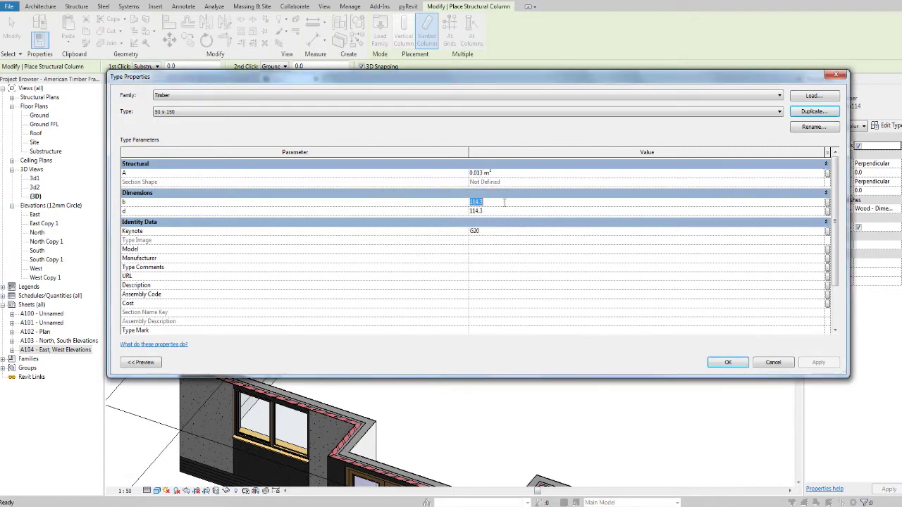
pyautogui.write('50')
pyautogui.click(501, 211)
pyautogui.write('1')
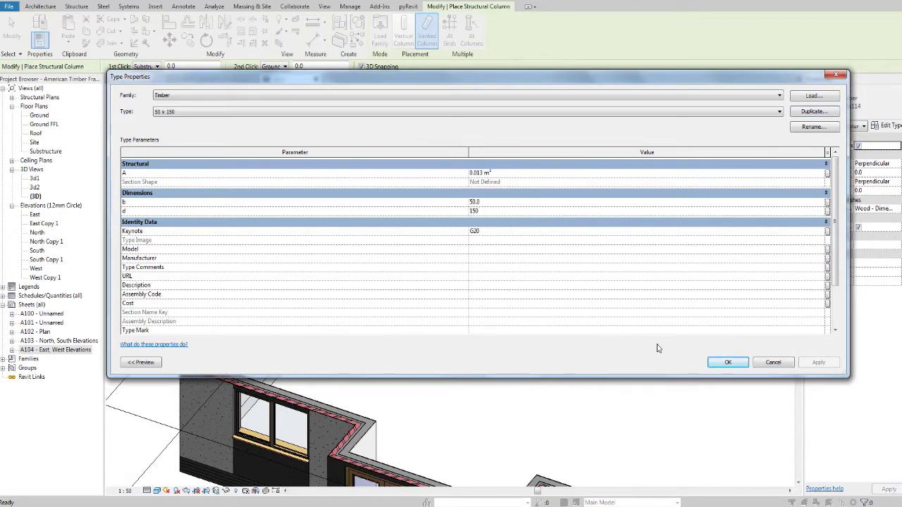
pyautogui.click(729, 362)
pyautogui.scroll(4, 679, 366)
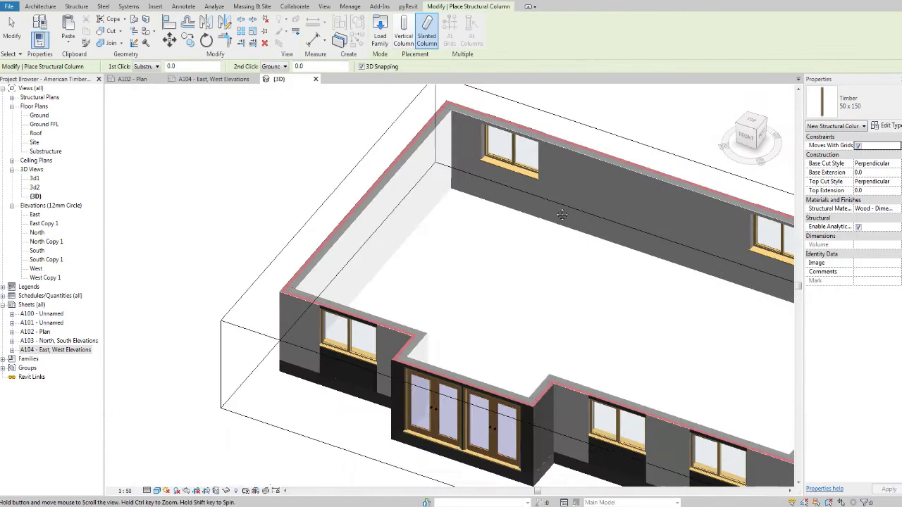
pyautogui.scroll(-3, 564, 179)
pyautogui.scroll(2, 539, 231)
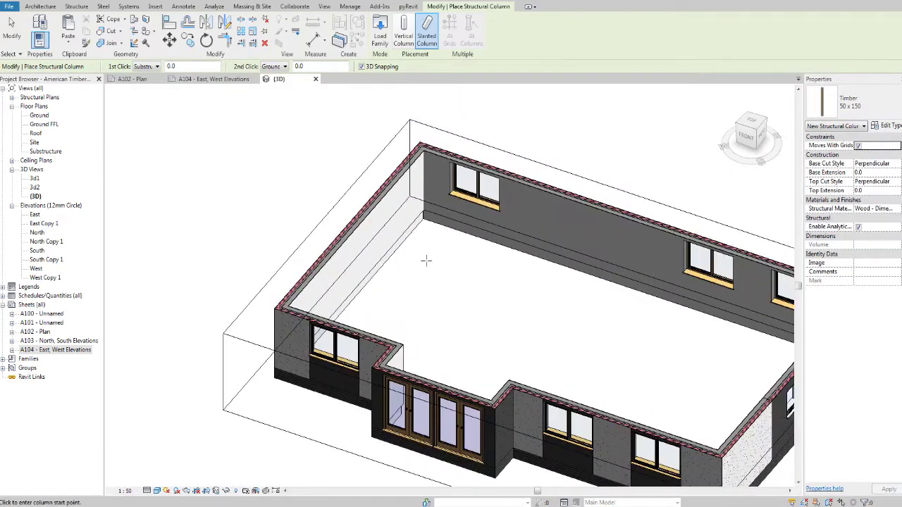
# - Switch the column placement to vertical, then open sheet A102 - Plan and activate its Ground floor plan view
pyautogui.click(405, 35)
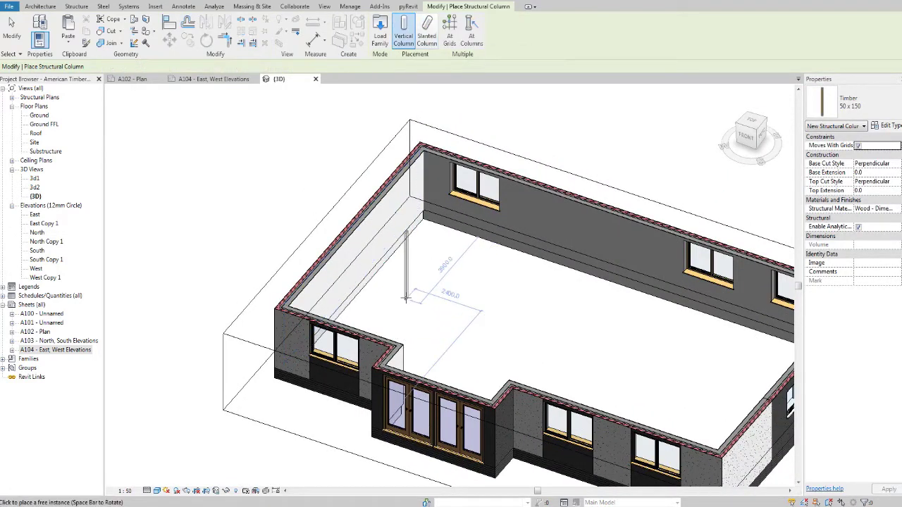
pyautogui.click(132, 79)
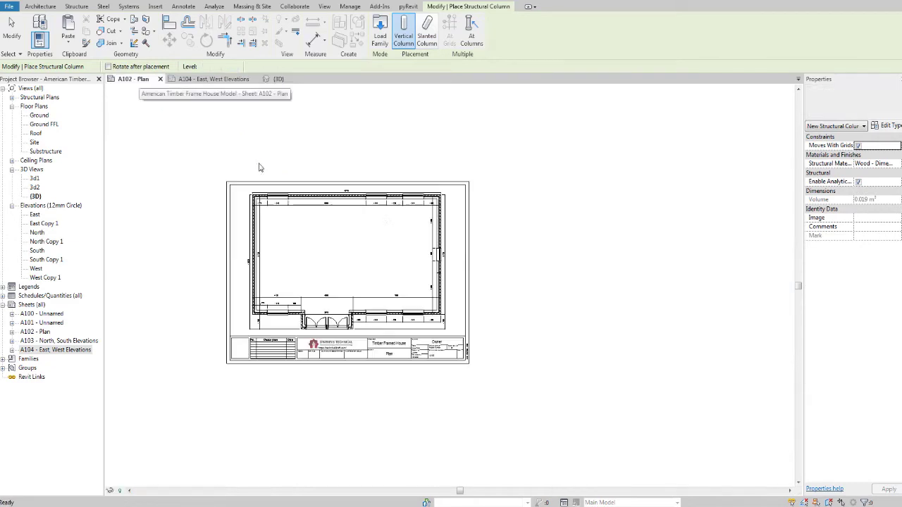
pyautogui.doubleClick(327, 259)
pyautogui.scroll(5, 275, 310)
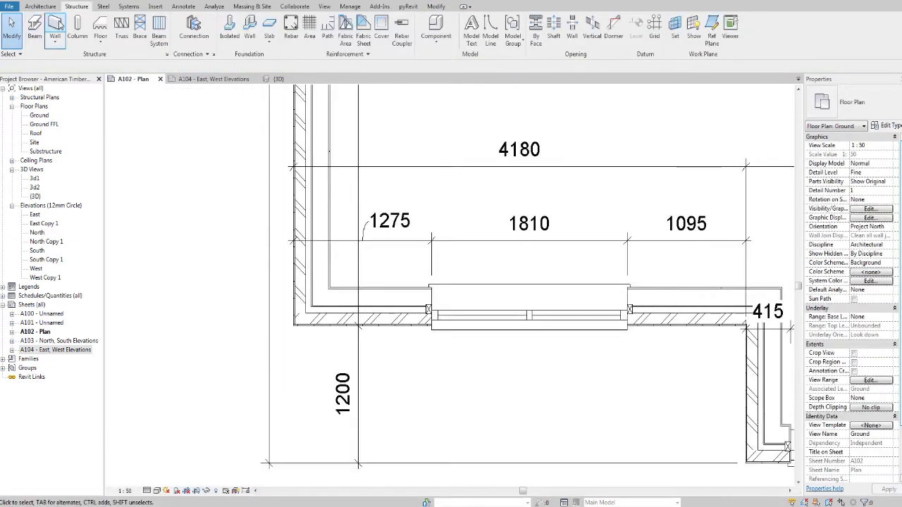
# - Place a vertical 50 x 150 timber structural column just inside the wall, between the building corner and the 1810-wide window
pyautogui.click(77, 31)
pyautogui.scroll(2, 391, 282)
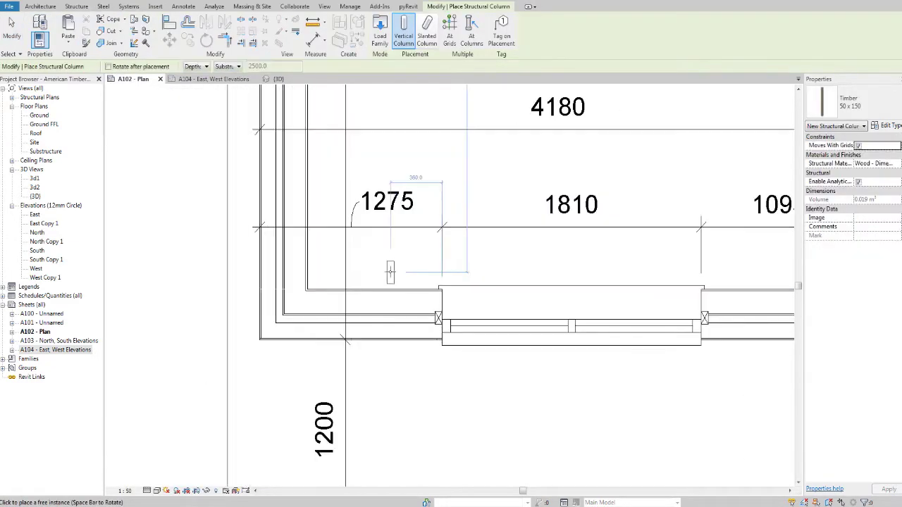
pyautogui.click(385, 300)
pyautogui.scroll(2, 385, 300)
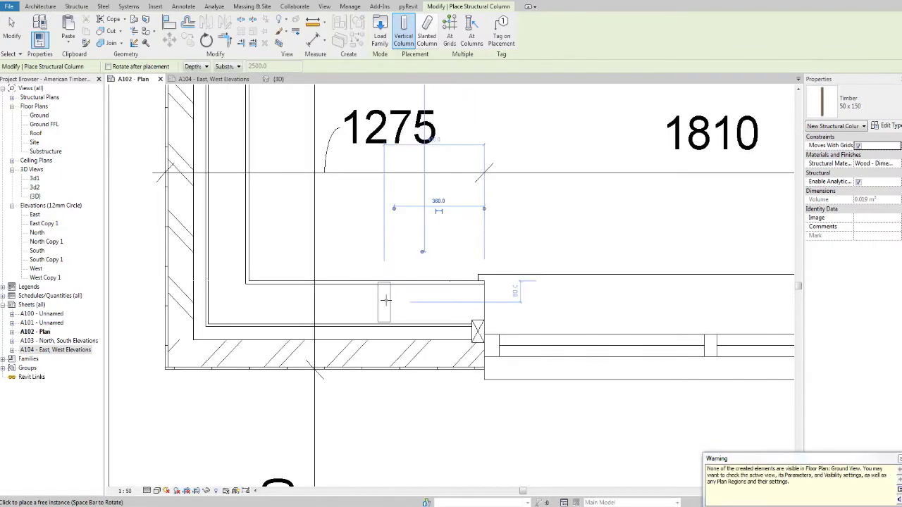
pyautogui.press('Escape')
pyautogui.press('Escape')
# - Check the floor plan for the placed column by temporarily revealing hidden elements
pyautogui.scroll(-4, 329, 361)
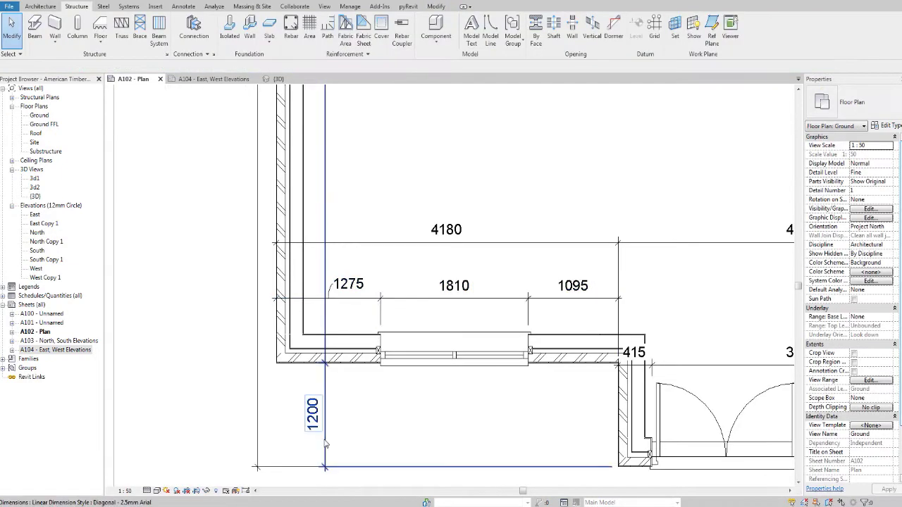
pyautogui.click(216, 491)
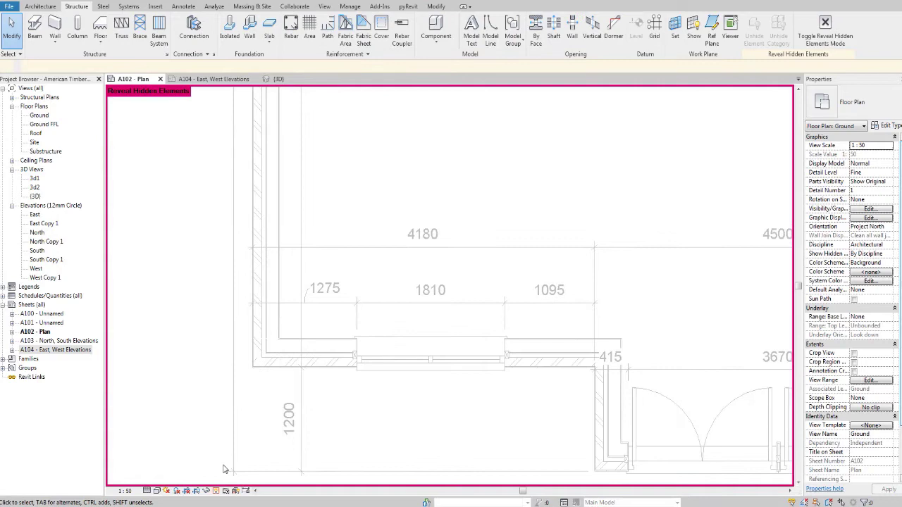
pyautogui.click(216, 491)
pyautogui.moveTo(432, 362); pyautogui.dragTo(393, 354, button='middle')
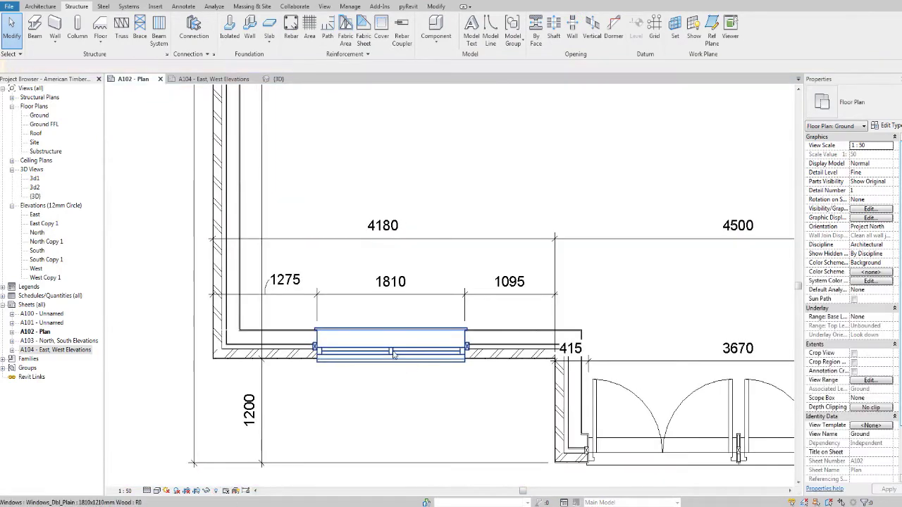
# - Set the Ground floor plan's view range to Unlimited for both the Bottom and the View Depth level
pyautogui.press('v')
pyautogui.press('r')
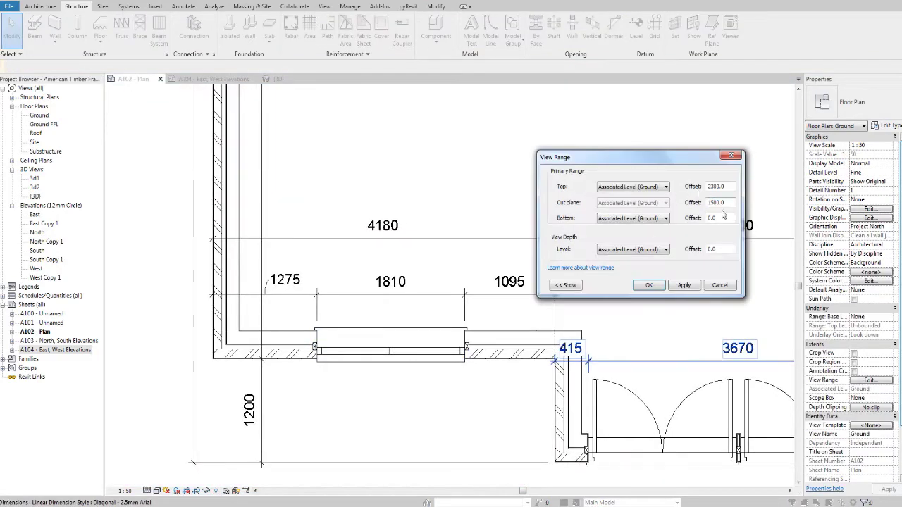
pyautogui.click(632, 218)
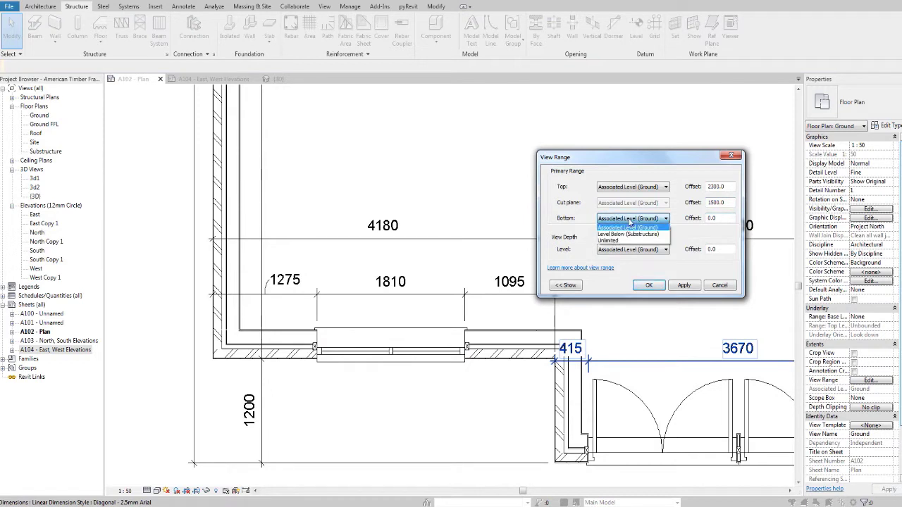
pyautogui.click(637, 241)
pyautogui.click(637, 241)
pyautogui.click(652, 249)
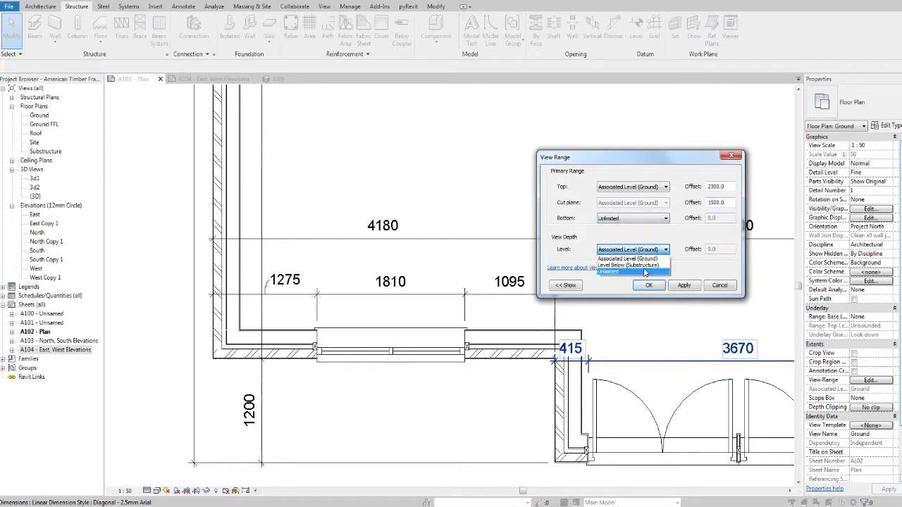
pyautogui.click(645, 269)
pyautogui.click(648, 285)
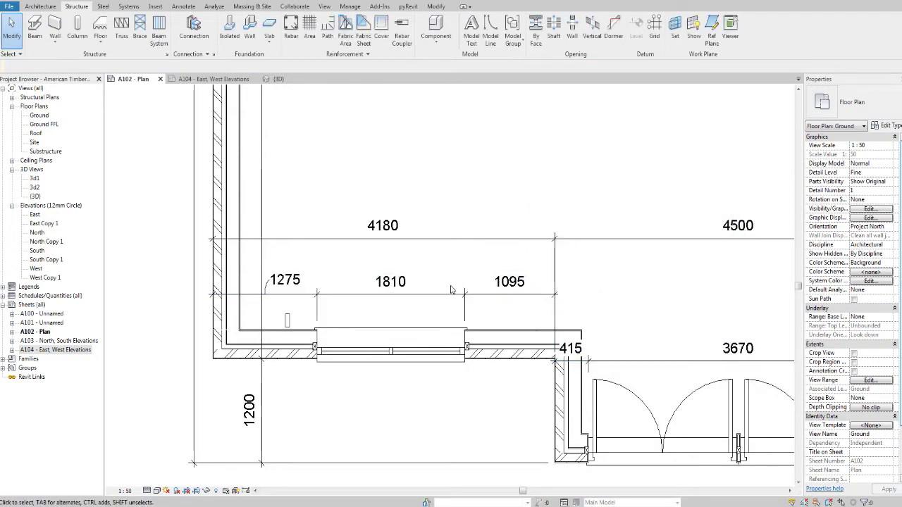
# - Change the Ground floor plan's visual style to Shaded
pyautogui.scroll(2, 375, 305)
pyautogui.scroll(3, 376, 306)
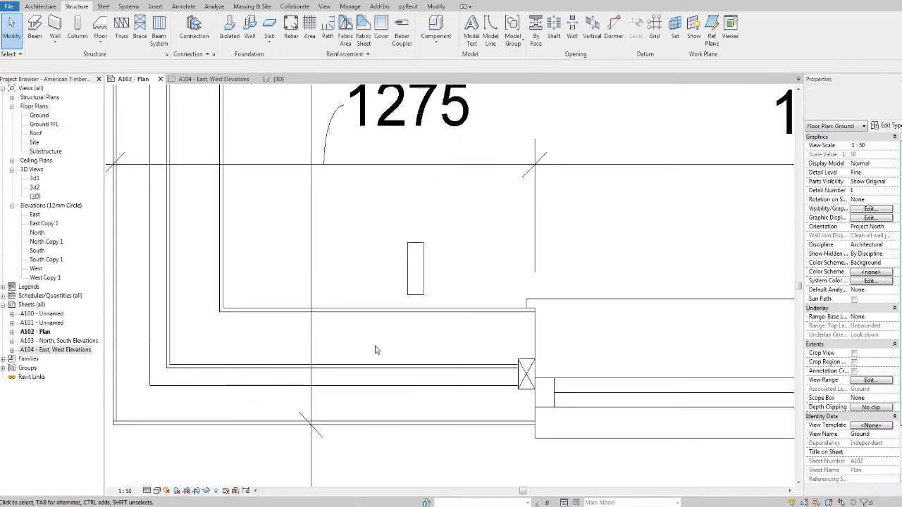
pyautogui.click(157, 493)
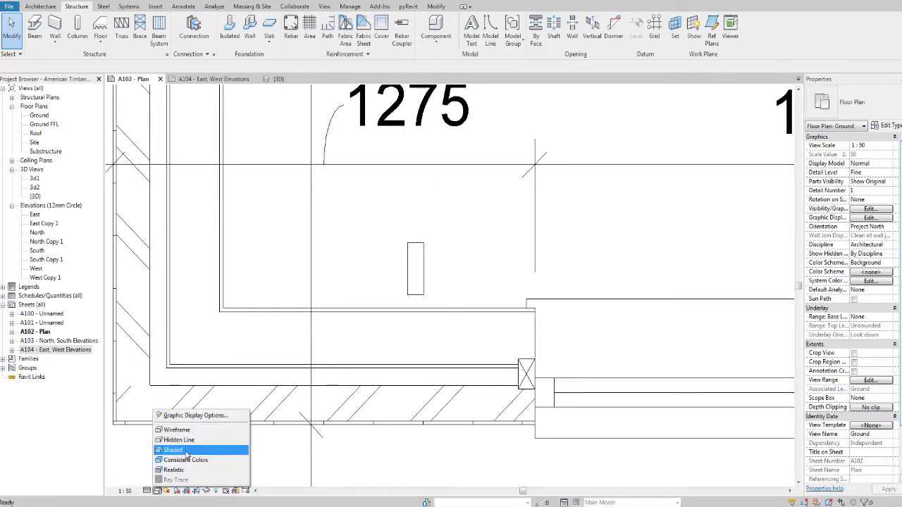
pyautogui.click(187, 450)
pyautogui.scroll(-1, 462, 311)
pyautogui.moveTo(427, 306); pyautogui.dragTo(503, 303, button='middle')
pyautogui.scroll(2, 503, 303)
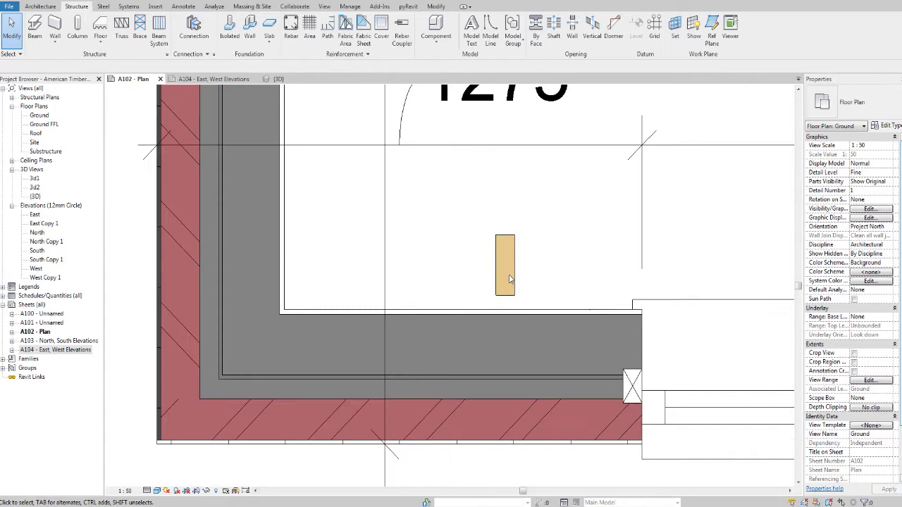
# - Try to align the timber column's far short edge with the inner face of the wall's grey layer, preferring wall faces
pyautogui.click(511, 272)
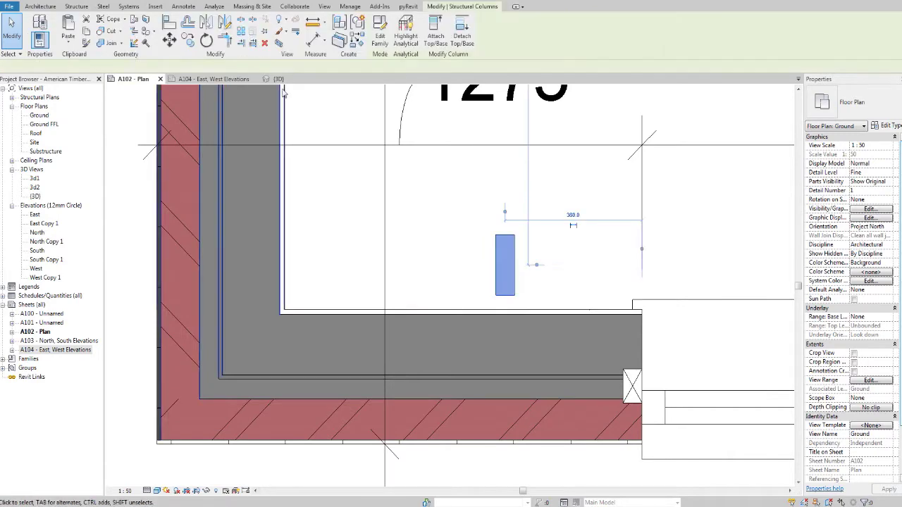
pyautogui.click(182, 26)
pyautogui.scroll(2, 451, 341)
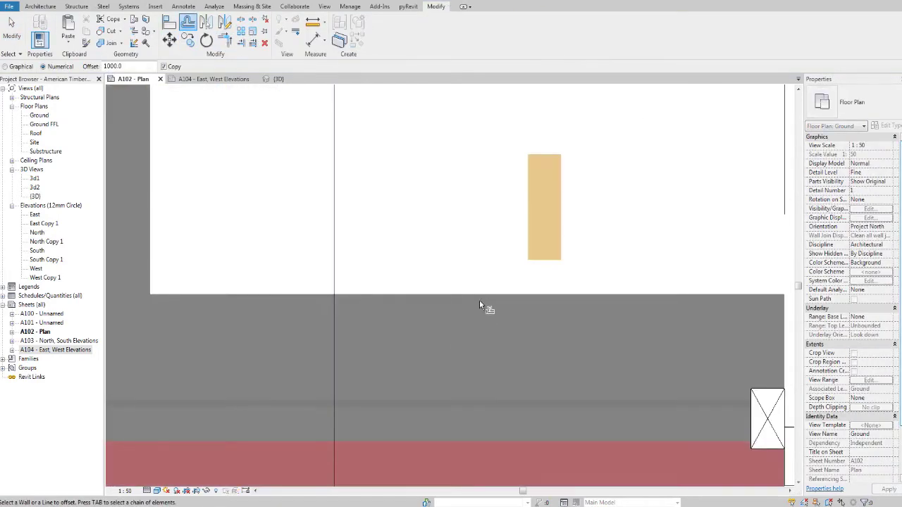
pyautogui.click(167, 25)
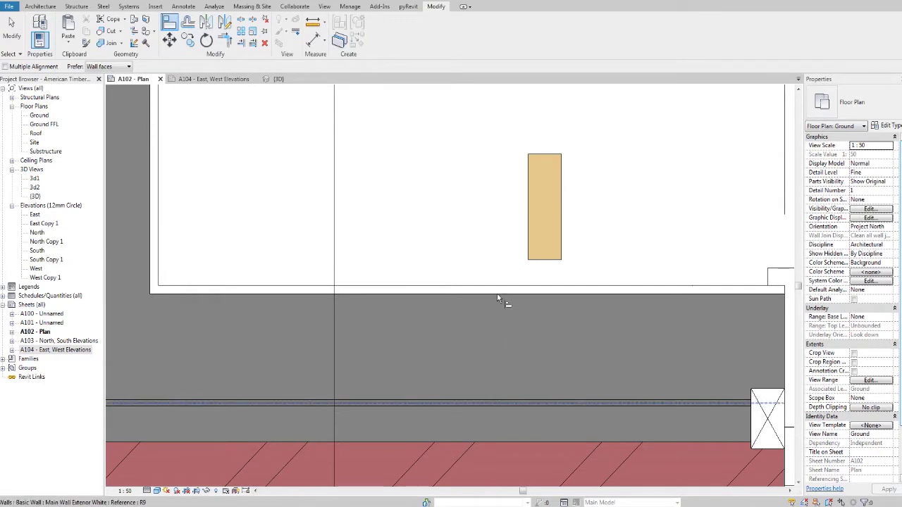
pyautogui.click(104, 67)
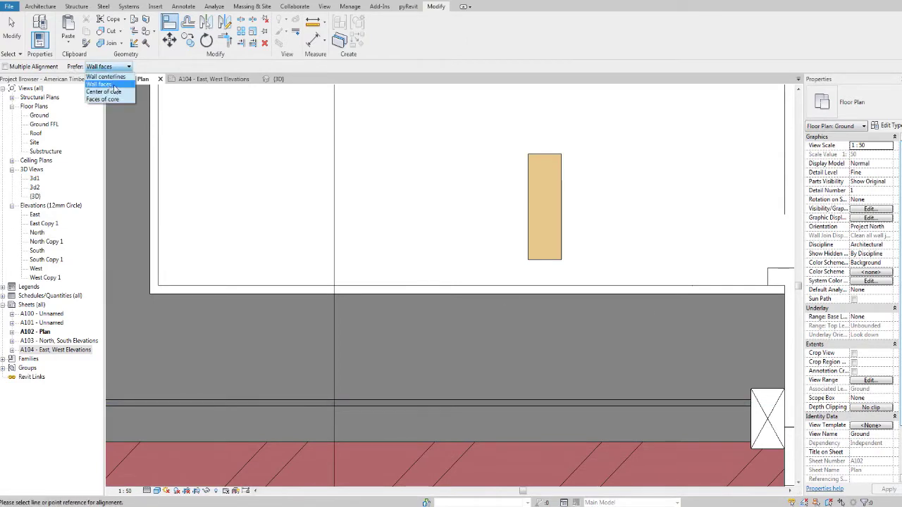
pyautogui.click(113, 85)
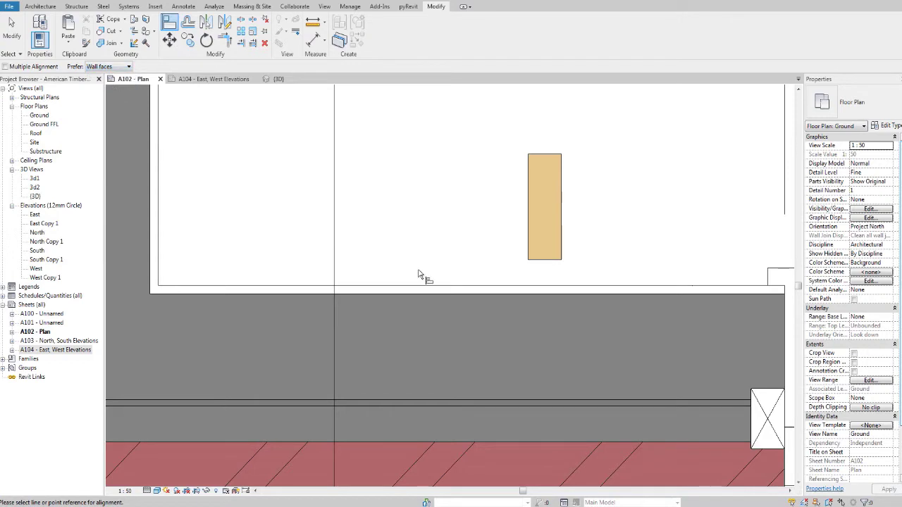
pyautogui.click(469, 295)
pyautogui.click(545, 156)
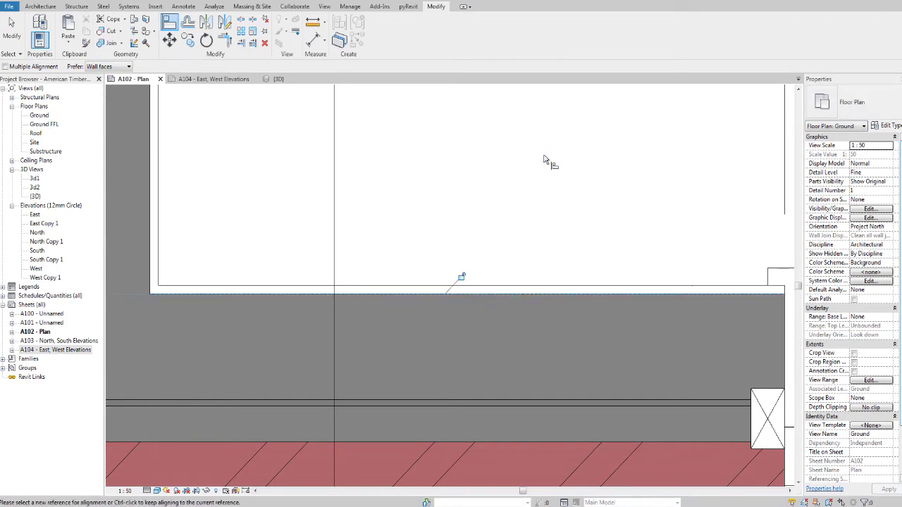
# - Look for the column inside the wall and undo its alignment
pyautogui.scroll(-3, 537, 172)
pyautogui.moveTo(537, 173); pyautogui.dragTo(434, 247, button='middle')
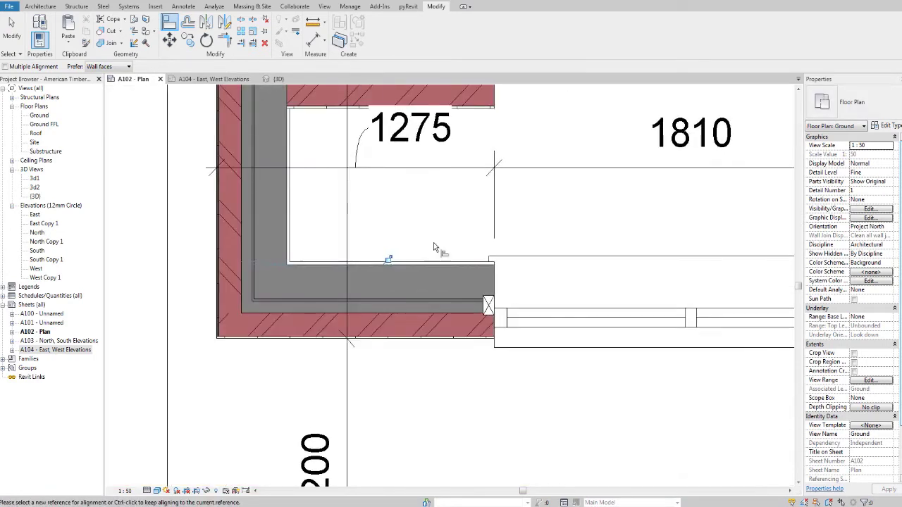
pyautogui.press('Escape')
pyautogui.press('Escape')
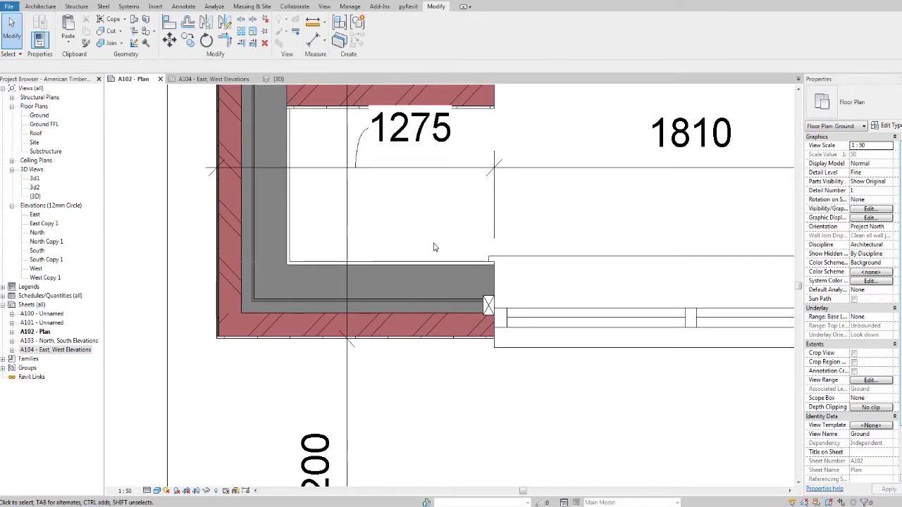
pyautogui.click(417, 274)
pyautogui.scroll(2, 415, 276)
pyautogui.press('Escape')
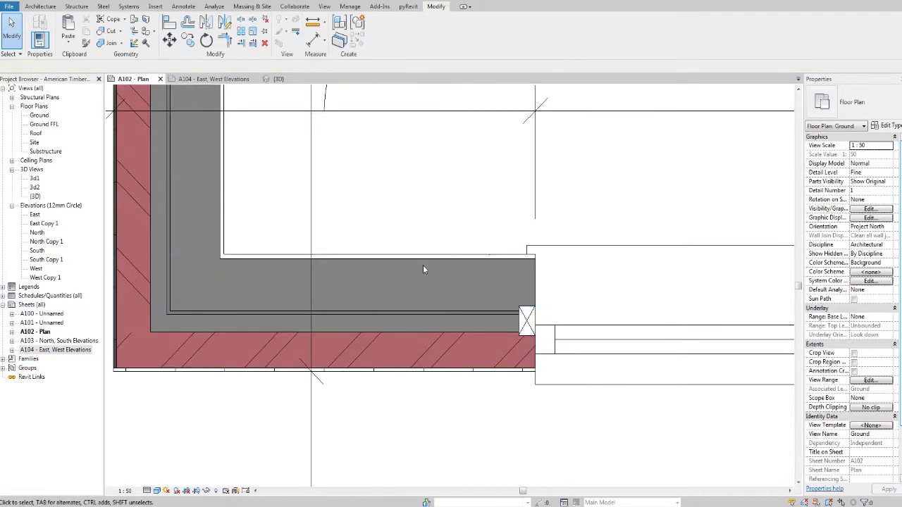
pyautogui.scroll(3, 425, 250)
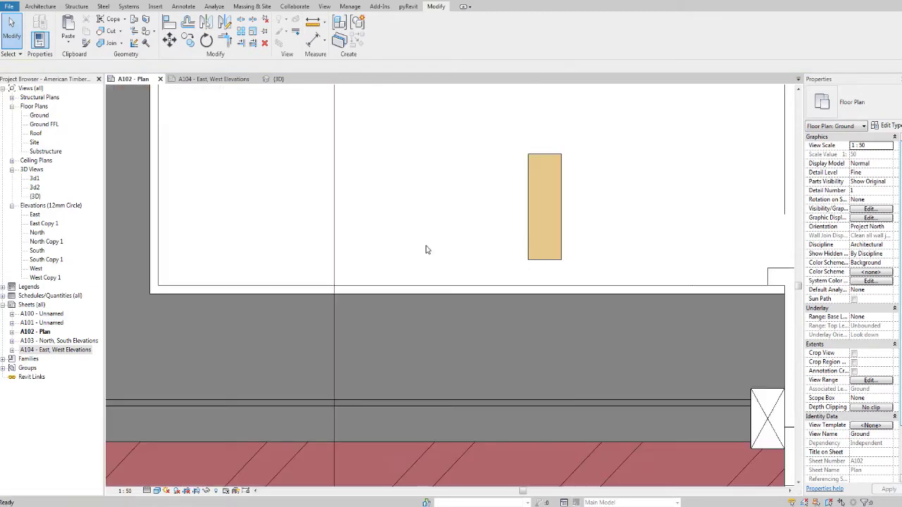
# - Set the 50 x 150 timber column's top level to Roof
pyautogui.click(557, 193)
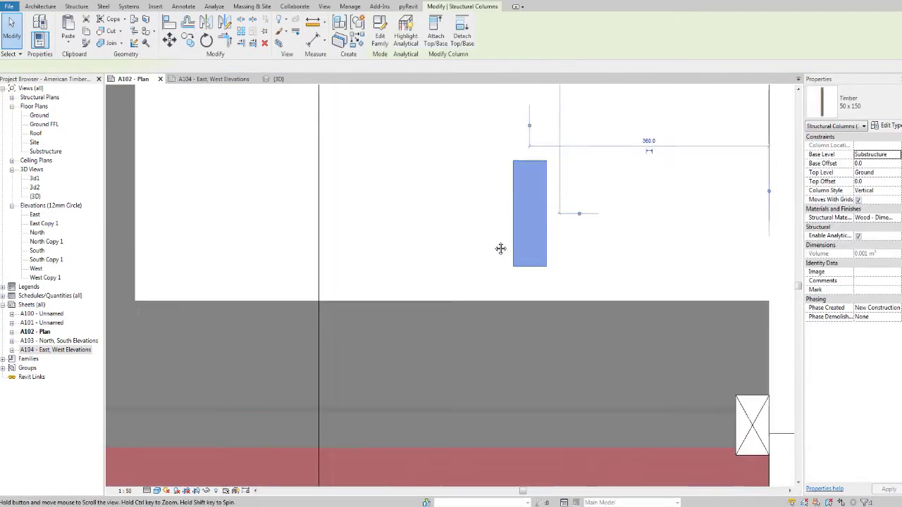
pyautogui.scroll(-2, 499, 249)
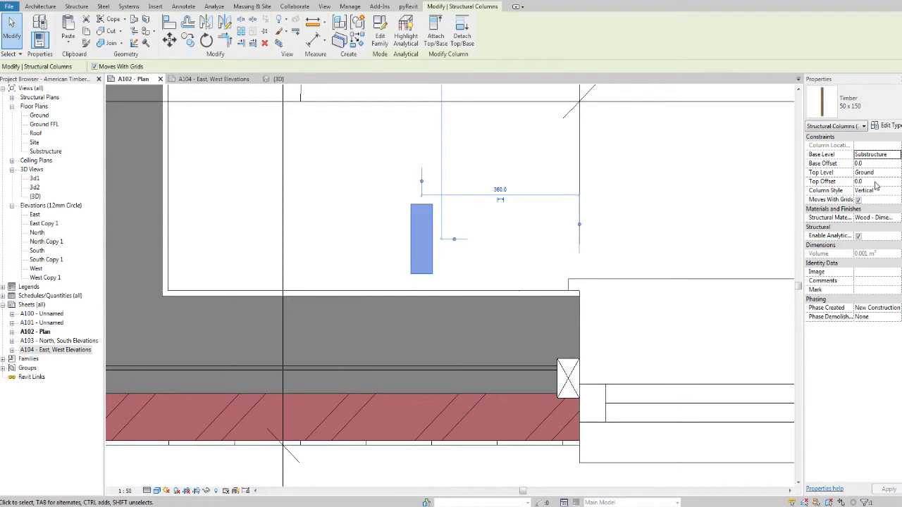
pyautogui.click(889, 173)
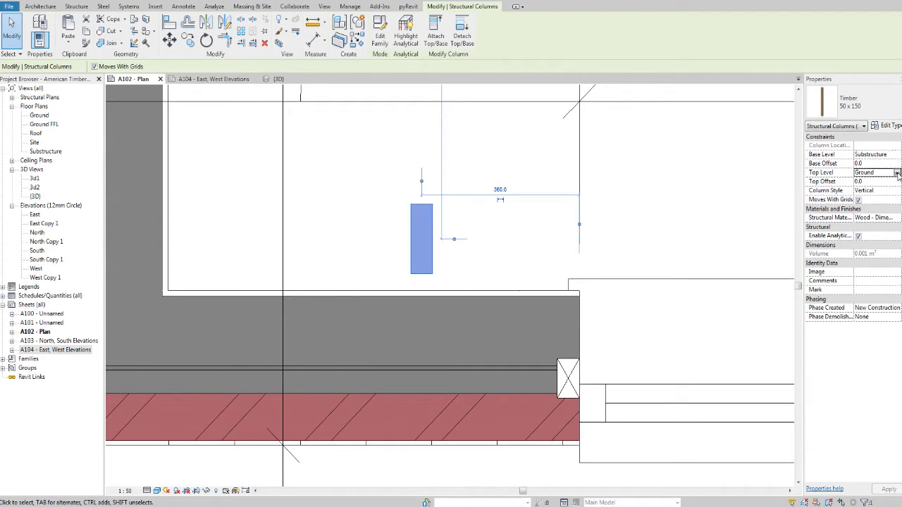
pyautogui.click(896, 172)
pyautogui.click(874, 203)
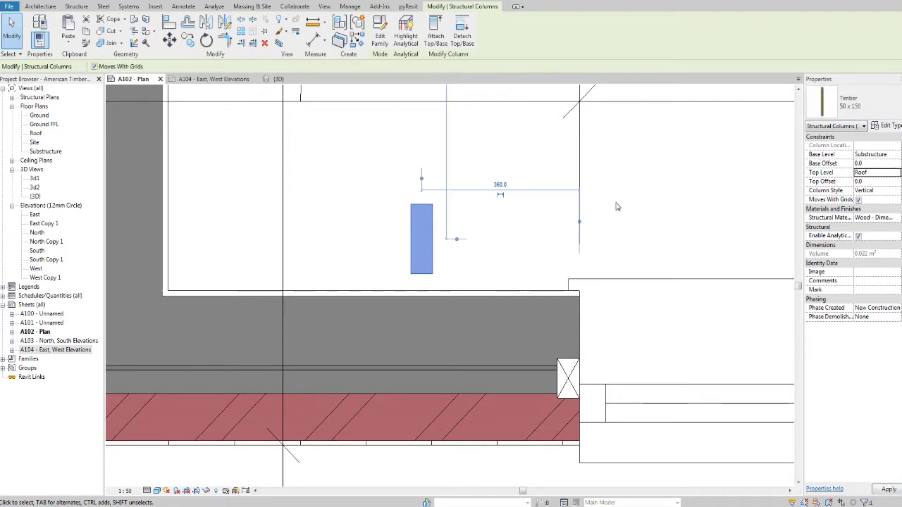
pyautogui.click(374, 208)
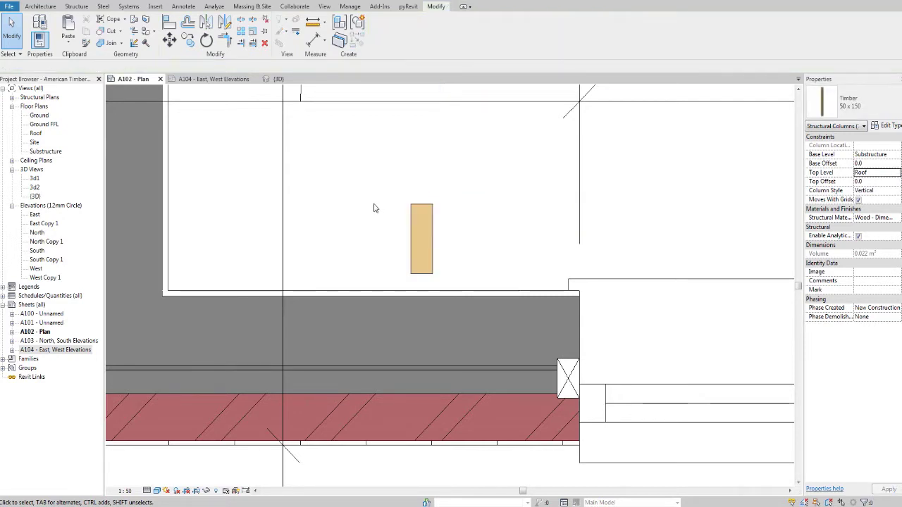
# - Move the timber column straight into the wall's grey layer beside the window, with its short edge near the layer's inner face
pyautogui.click(423, 228)
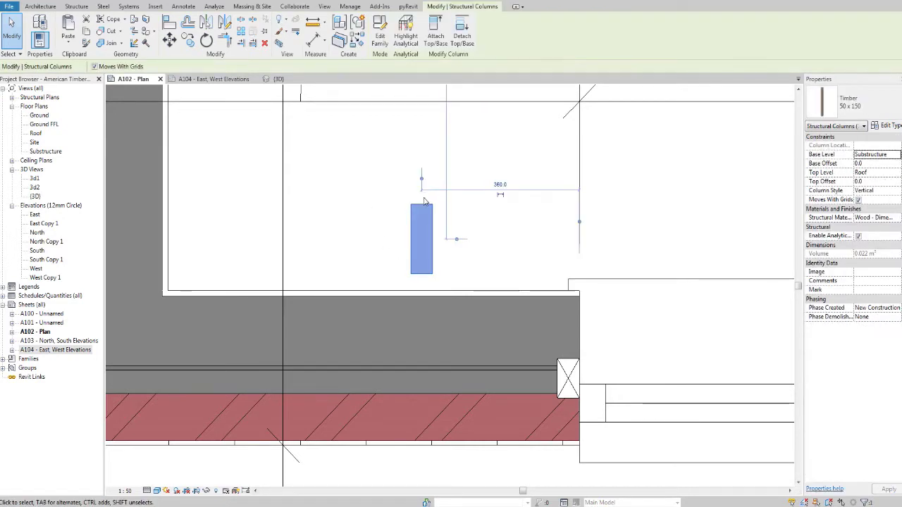
pyautogui.click(419, 200)
pyautogui.click(425, 203)
pyautogui.moveTo(425, 203); pyautogui.dragTo(427, 298)
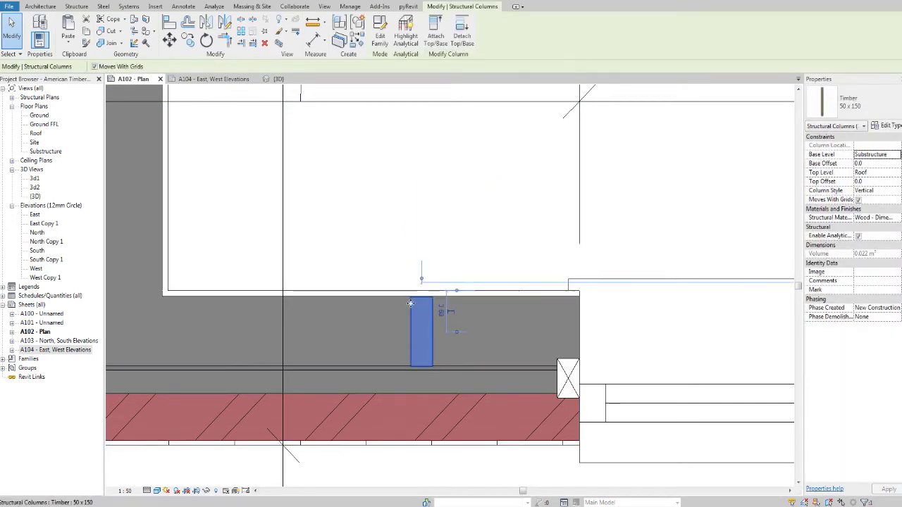
pyautogui.press('Escape')
# - Align the timber column's inner short edge with the inner face of the wall's grey layer
pyautogui.scroll(2, 406, 376)
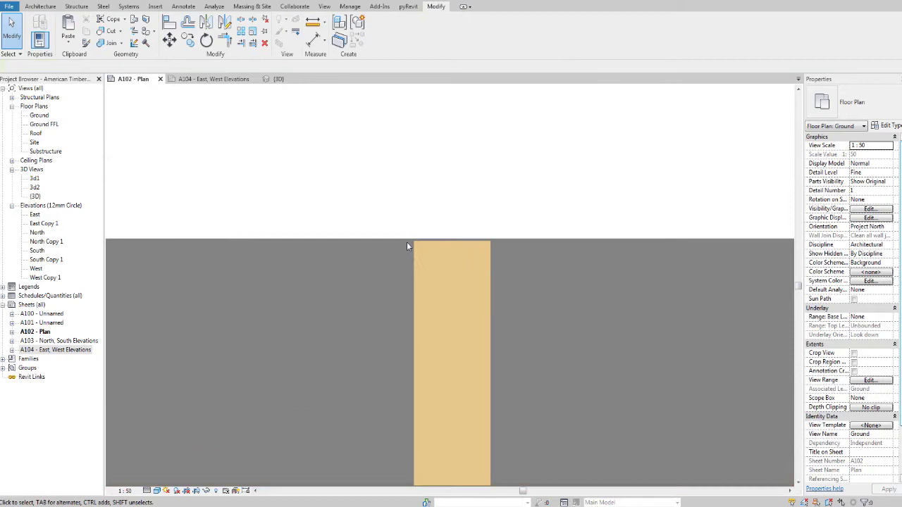
pyautogui.scroll(4, 407, 246)
pyautogui.press('a')
pyautogui.press('l')
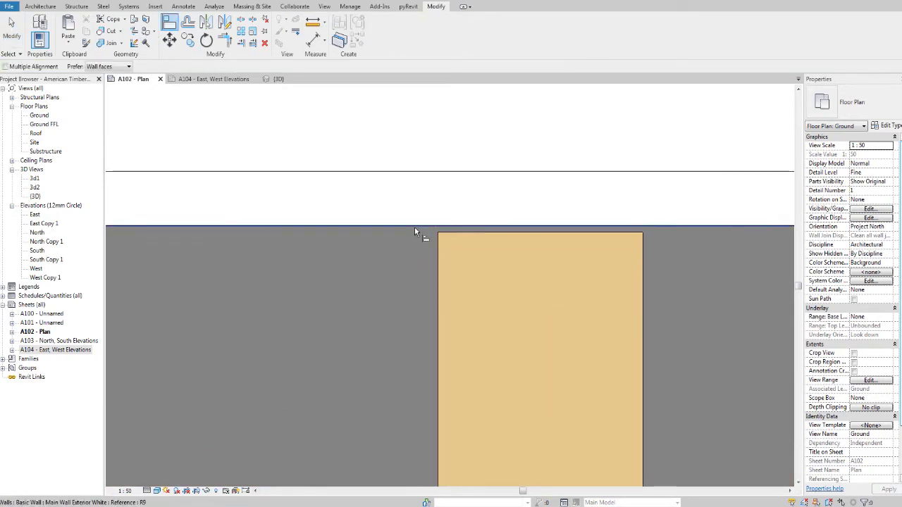
pyautogui.click(416, 226)
pyautogui.click(445, 240)
pyautogui.press('Escape')
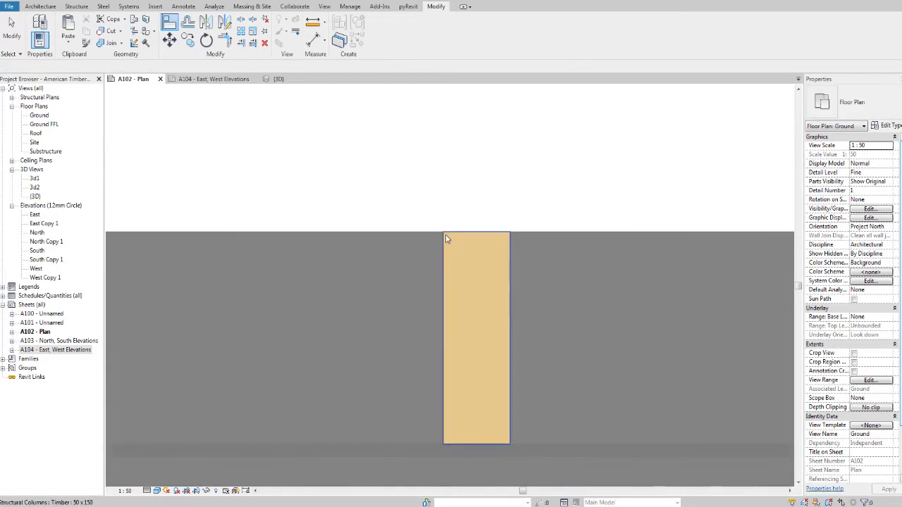
# - Examine the timber column inside the exterior wall in the 3D view, from its top to its base, and return to the plan
pyautogui.scroll(-5, 528, 279)
pyautogui.click(275, 78)
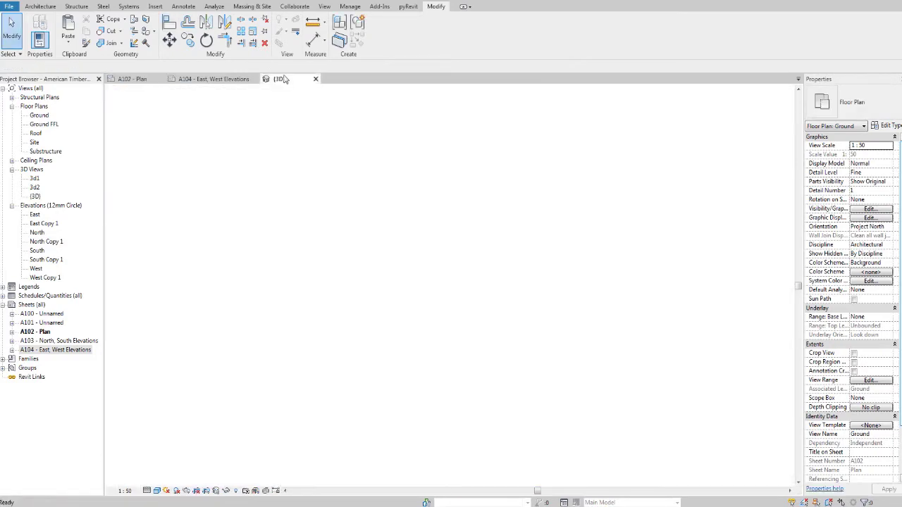
pyautogui.scroll(6, 305, 293)
pyautogui.keyDown('shift'); pyautogui.moveTo(284, 326); pyautogui.dragTo(259, 462, button='middle'); pyautogui.keyUp('shift')
pyautogui.scroll(-2, 259, 462)
pyautogui.moveTo(334, 281); pyautogui.dragTo(328, 367, button='middle')
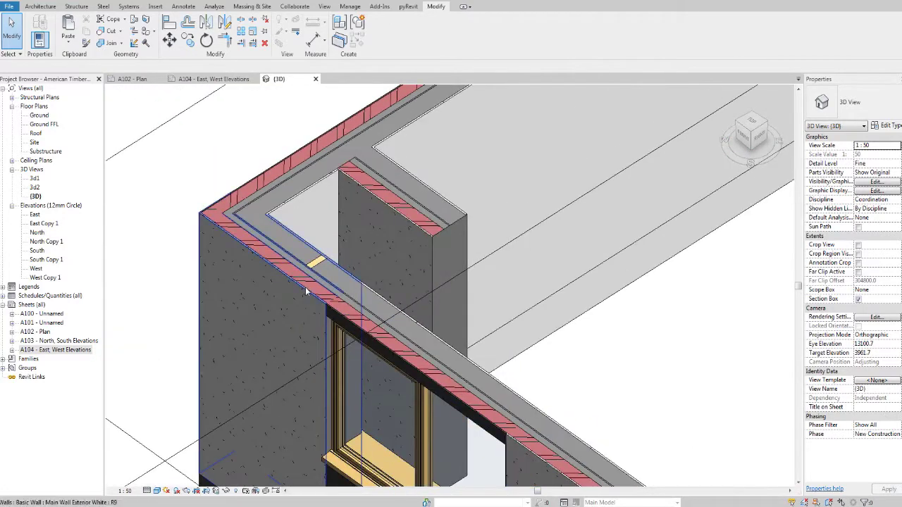
pyautogui.click(321, 295)
pyautogui.scroll(4, 327, 266)
pyautogui.scroll(-3, 326, 266)
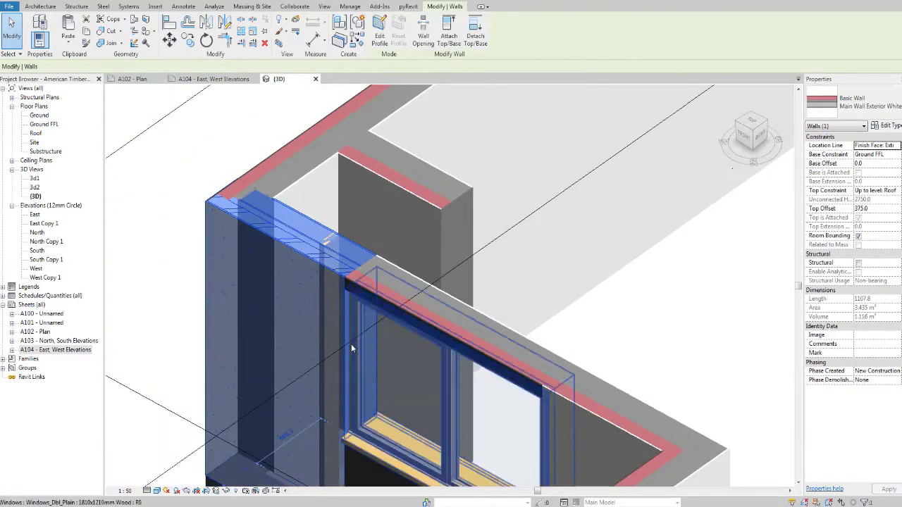
pyautogui.keyDown('shift'); pyautogui.moveTo(351, 344); pyautogui.dragTo(428, 167, button='middle'); pyautogui.keyUp('shift')
pyautogui.scroll(-5, 373, 368)
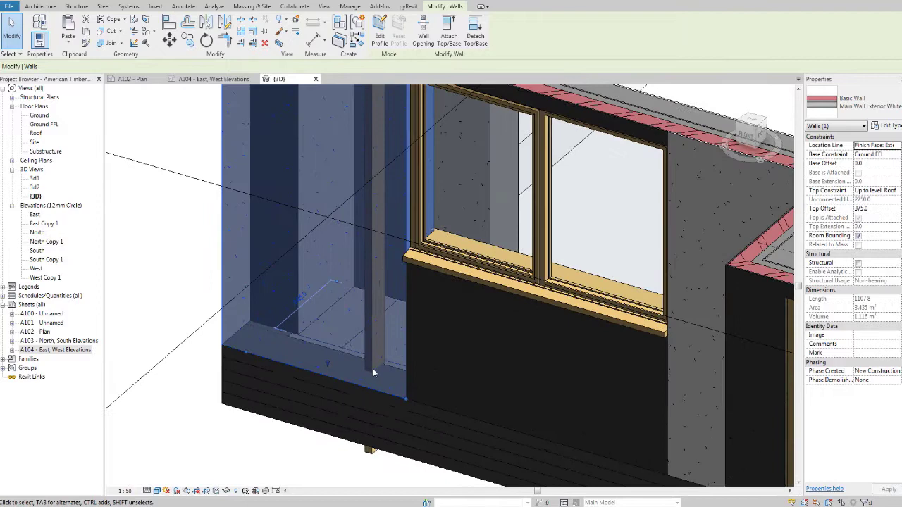
pyautogui.keyDown('shift'); pyautogui.moveTo(372, 368); pyautogui.dragTo(427, 345, button='middle'); pyautogui.keyUp('shift')
pyautogui.scroll(6, 356, 282)
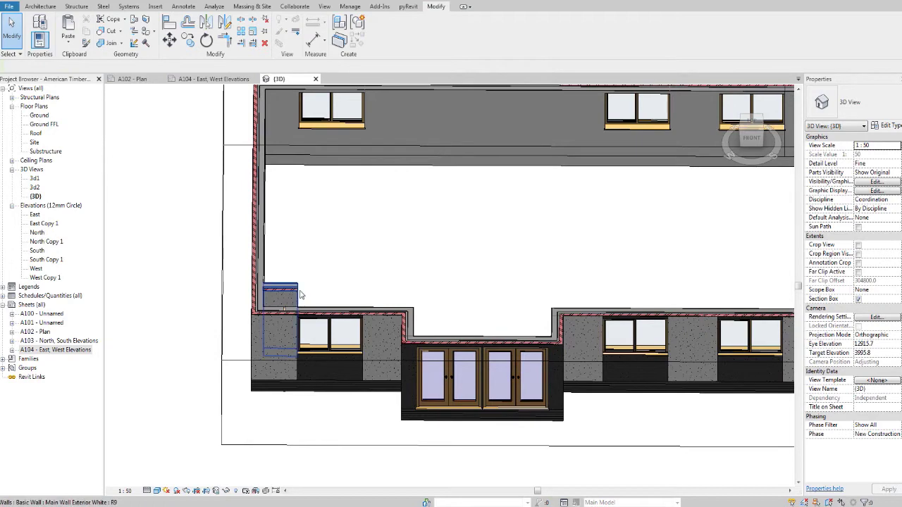
pyautogui.click(299, 295)
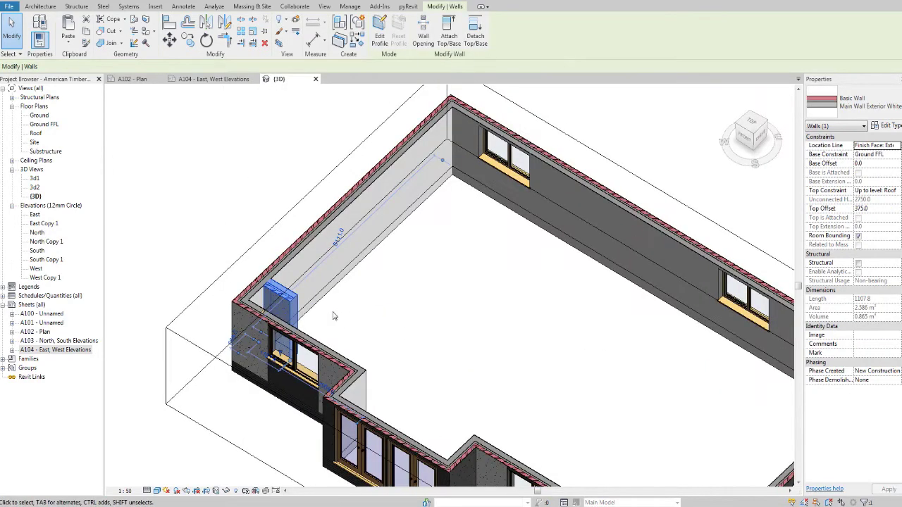
pyautogui.hotkey('ctrl', 'Tab')
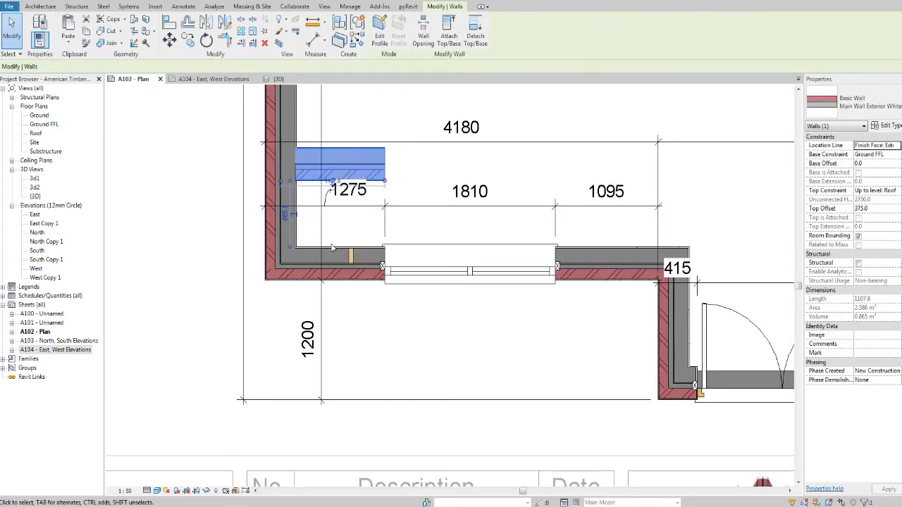
pyautogui.press('Escape')
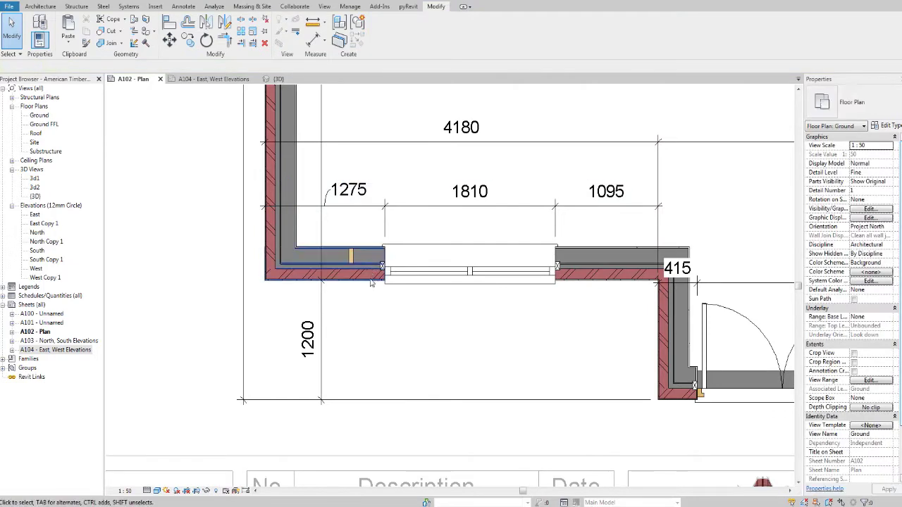
# - Start the Beam command in the plan and open the family library to load a framing family
pyautogui.scroll(5, 331, 247)
pyautogui.scroll(-2, 313, 311)
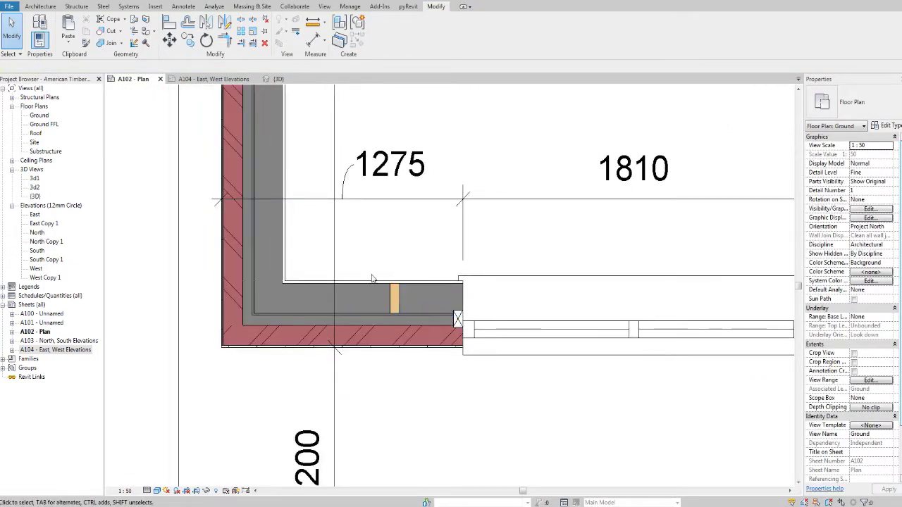
pyautogui.moveTo(386, 332); pyautogui.dragTo(375, 360, button='middle')
pyautogui.click(385, 329)
pyautogui.scroll(2, 384, 328)
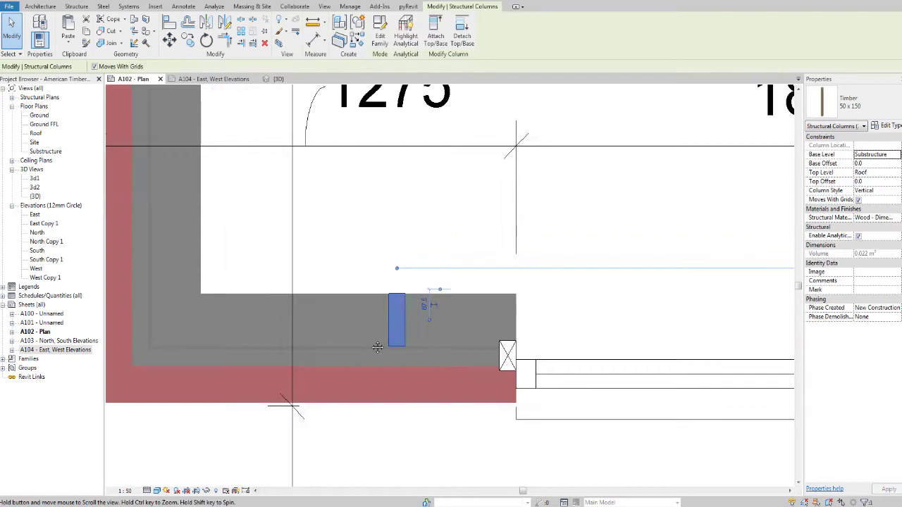
pyautogui.press('b')
pyautogui.press('m')
pyautogui.click(381, 35)
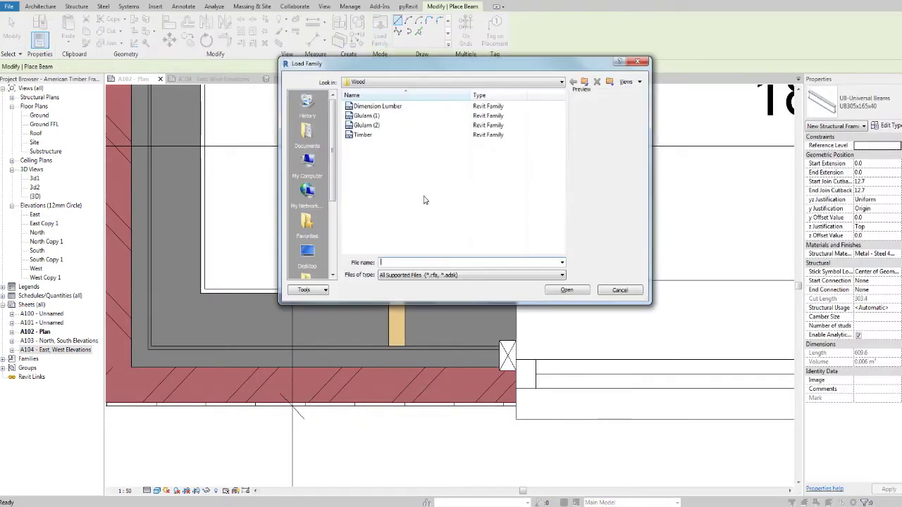
# - Browse the UK family library to the Wood folder under Structural Framing
pyautogui.click(585, 82)
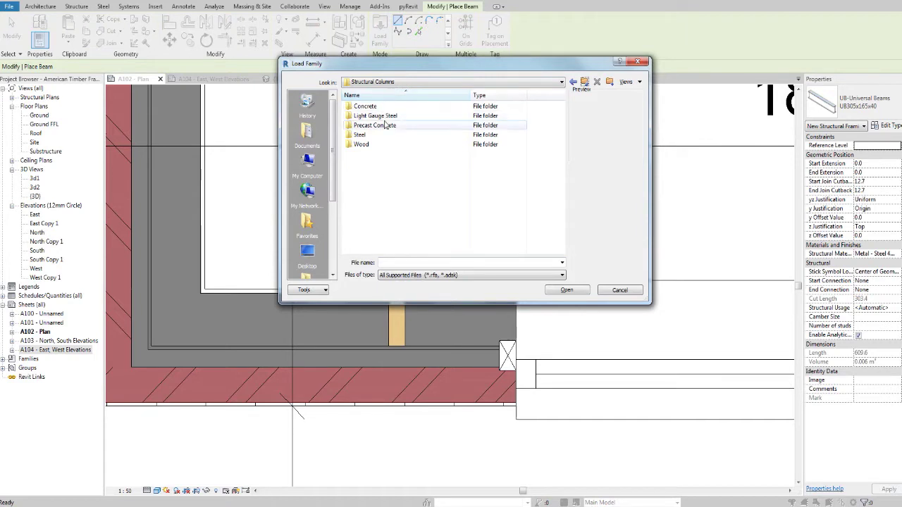
pyautogui.click(584, 83)
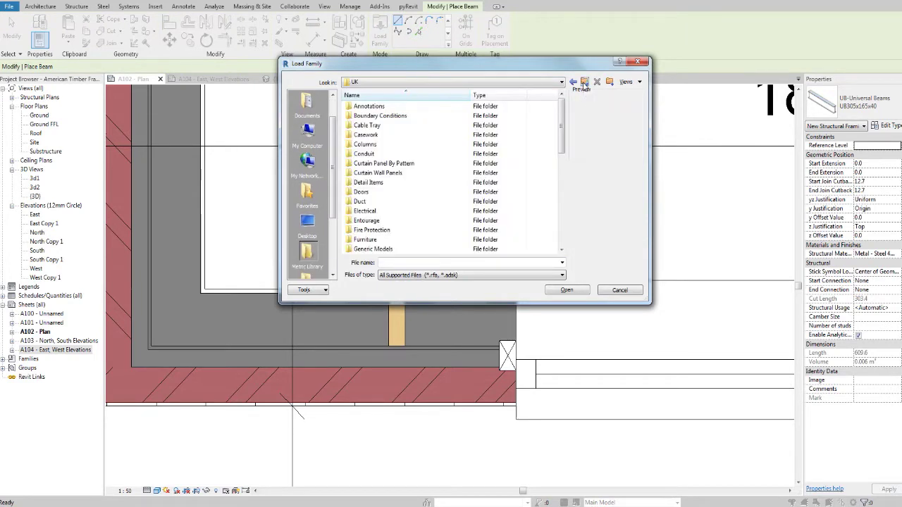
pyautogui.scroll(-4, 458, 209)
pyautogui.scroll(-5, 458, 209)
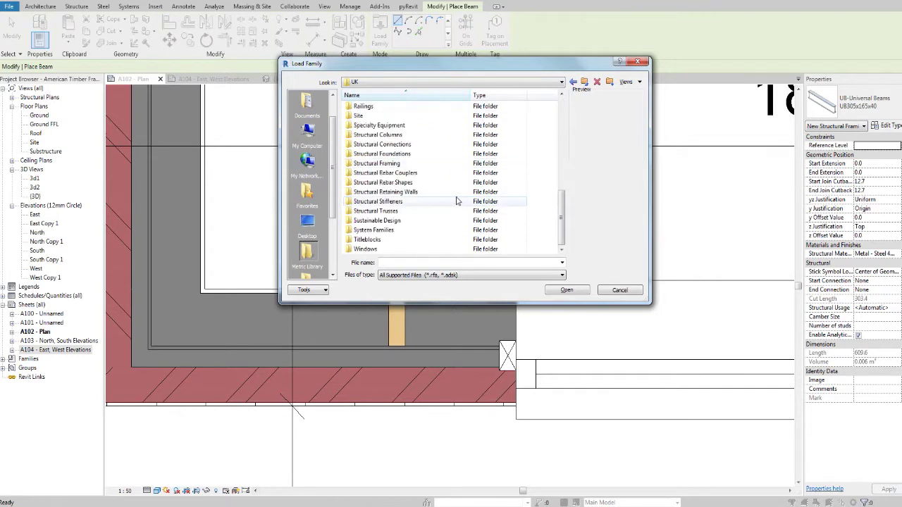
pyautogui.scroll(5, 405, 184)
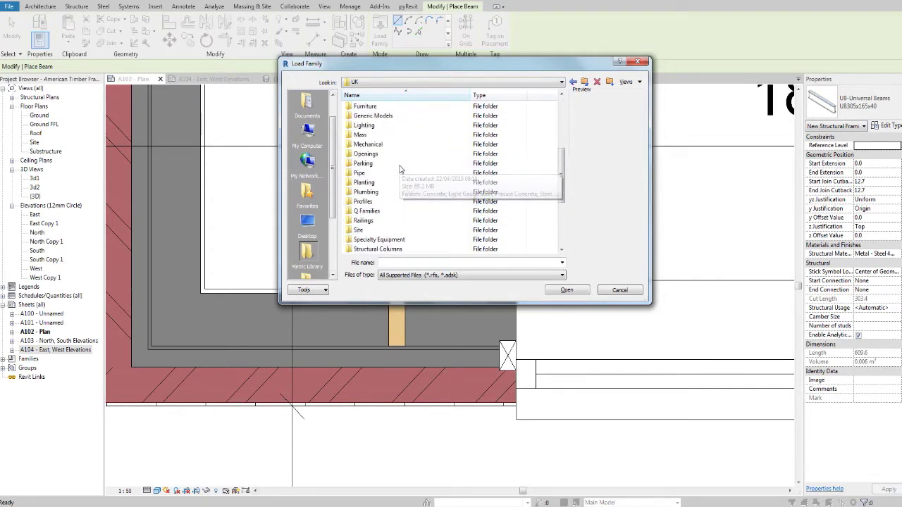
pyautogui.scroll(-4, 400, 169)
pyautogui.scroll(-1, 399, 168)
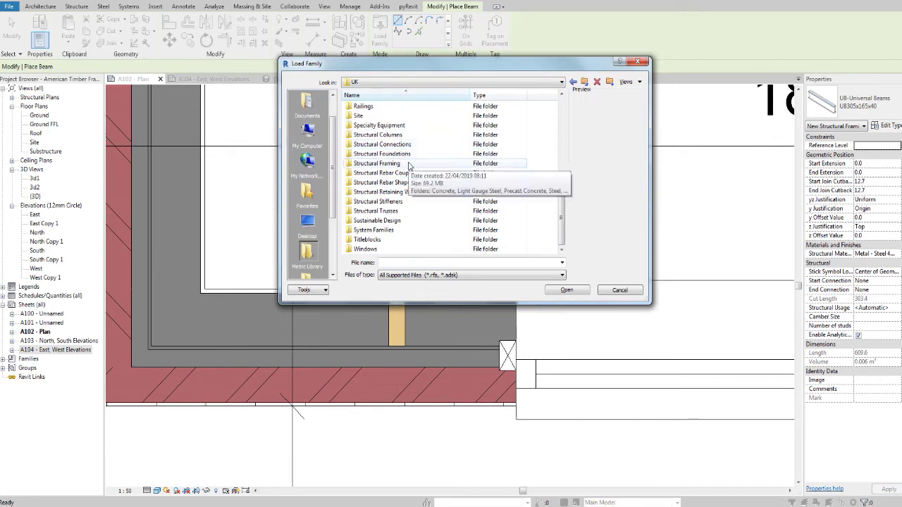
pyautogui.doubleClick(401, 164)
pyautogui.doubleClick(361, 154)
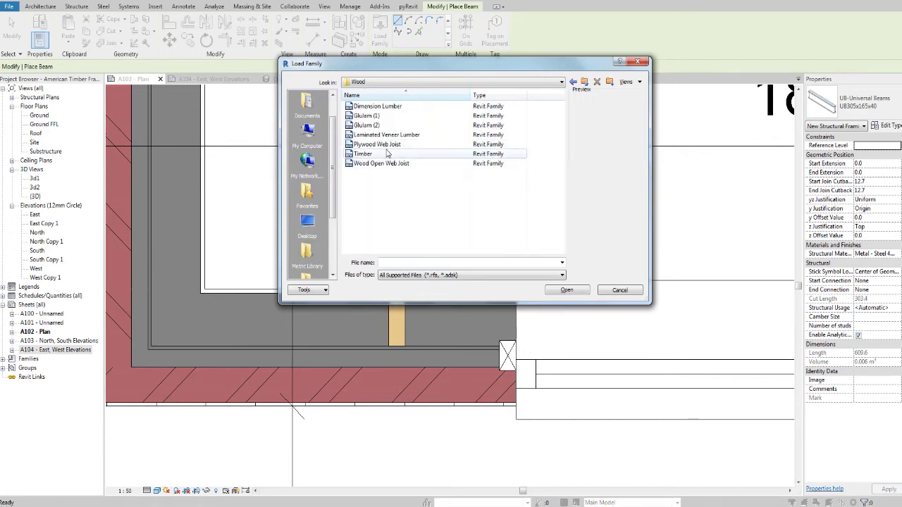
# - Try to load the Timber structural framing family with the 140x235 type
pyautogui.click(386, 154)
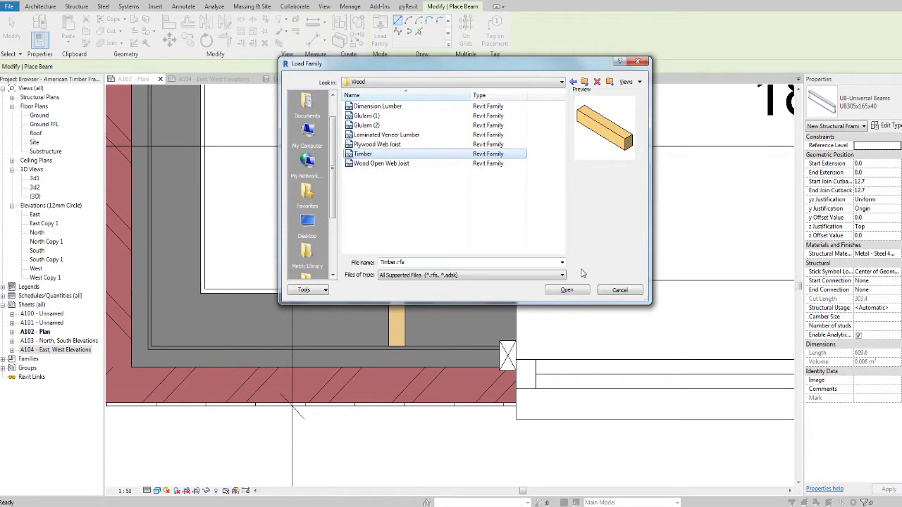
pyautogui.click(566, 289)
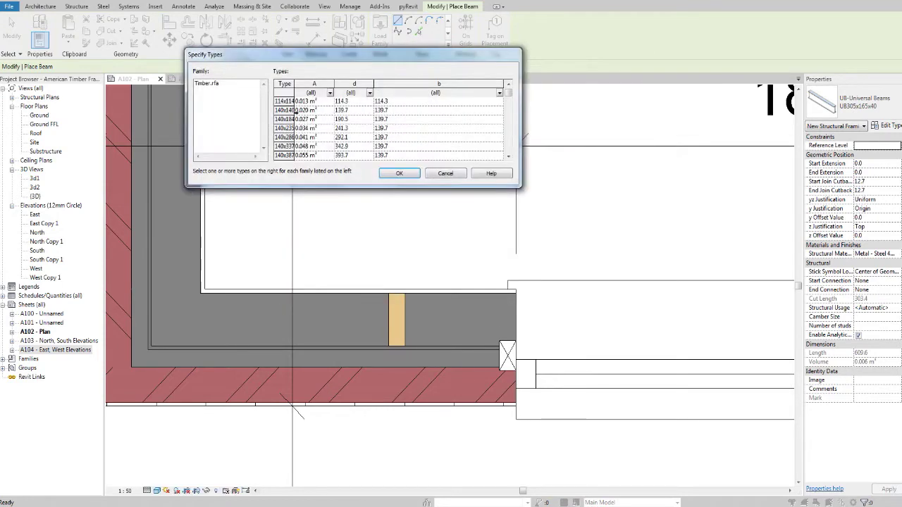
pyautogui.click(290, 128)
pyautogui.click(400, 173)
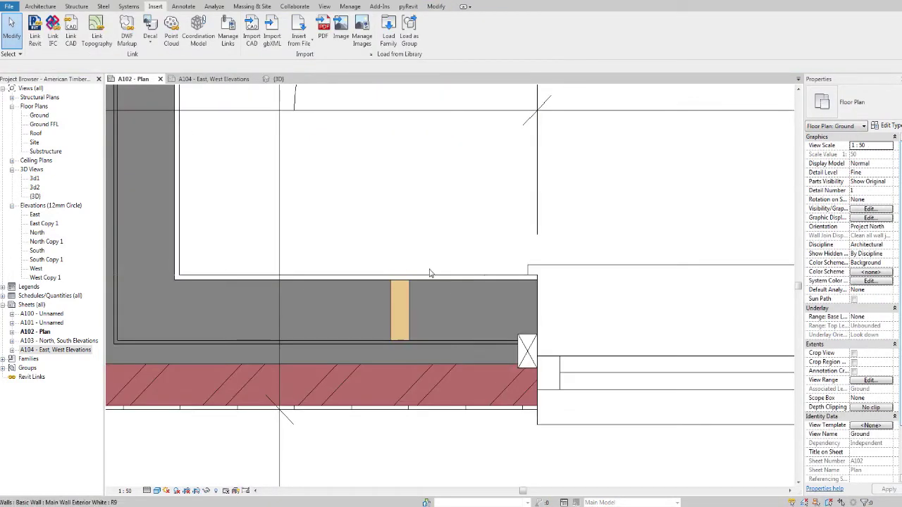
# - Compare the wood framing families' previews and load the Glulam (1) family
pyautogui.click(389, 32)
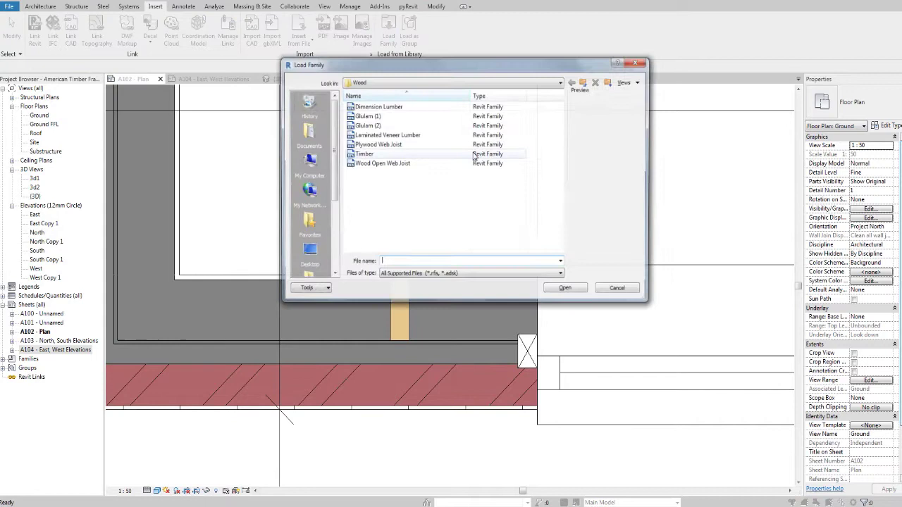
pyautogui.click(396, 121)
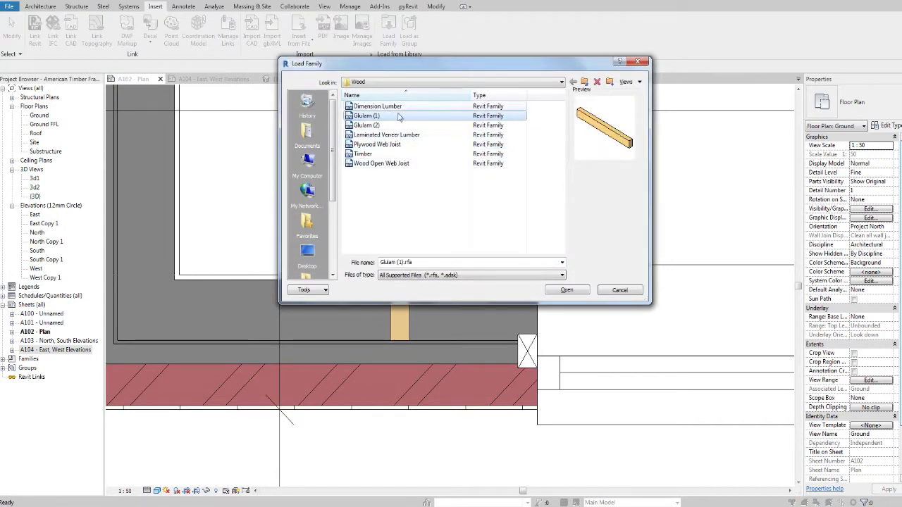
pyautogui.click(401, 106)
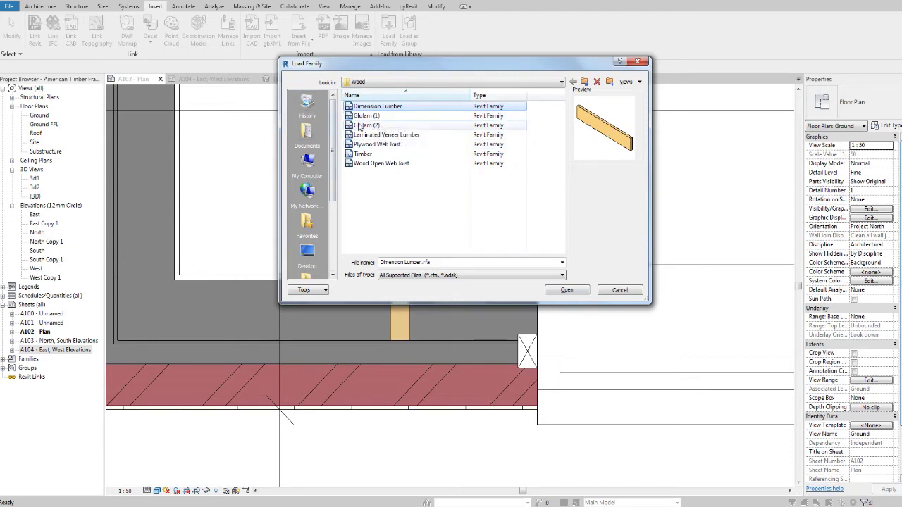
pyautogui.click(381, 162)
pyautogui.click(376, 117)
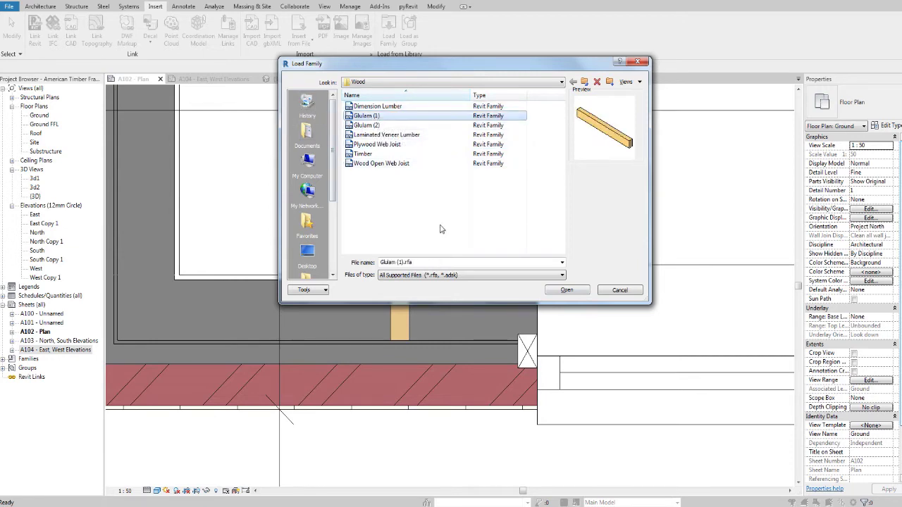
pyautogui.click(565, 291)
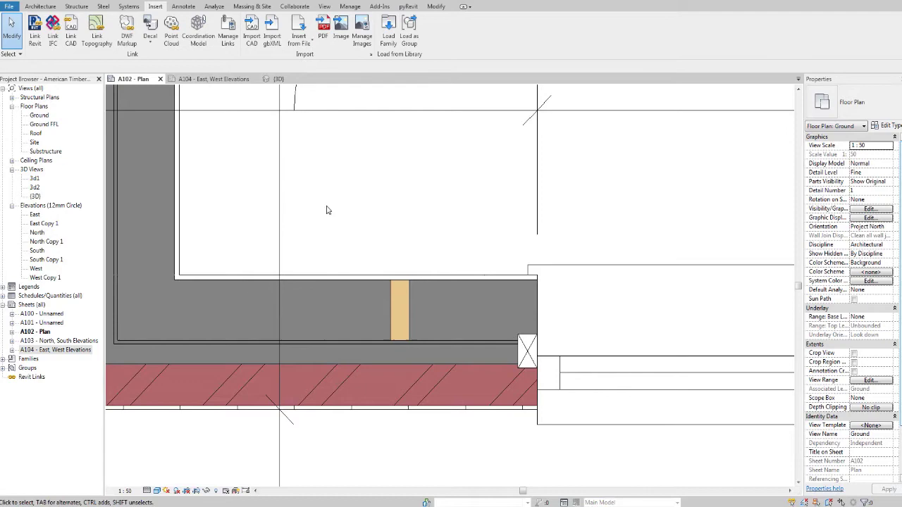
# - Start a beam and duplicate the Glulam (1) type 76X140 as 50 x 150, with b set to 50 and d to 150
pyautogui.scroll(-3, 326, 210)
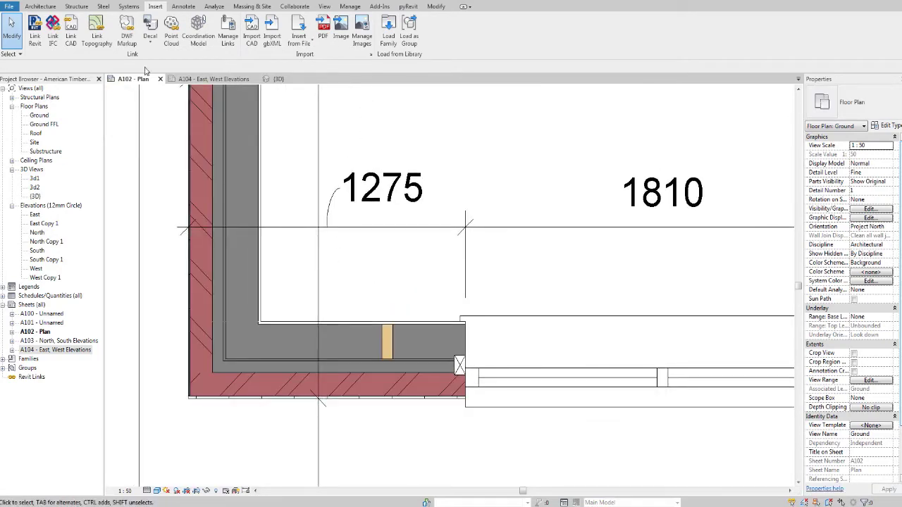
pyautogui.moveTo(498, 112); pyautogui.dragTo(487, 166, button='middle')
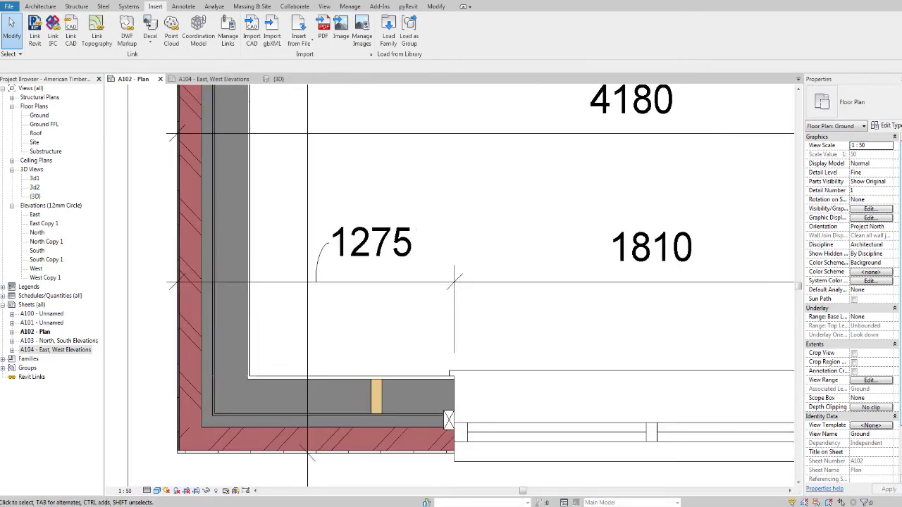
pyautogui.click(49, 8)
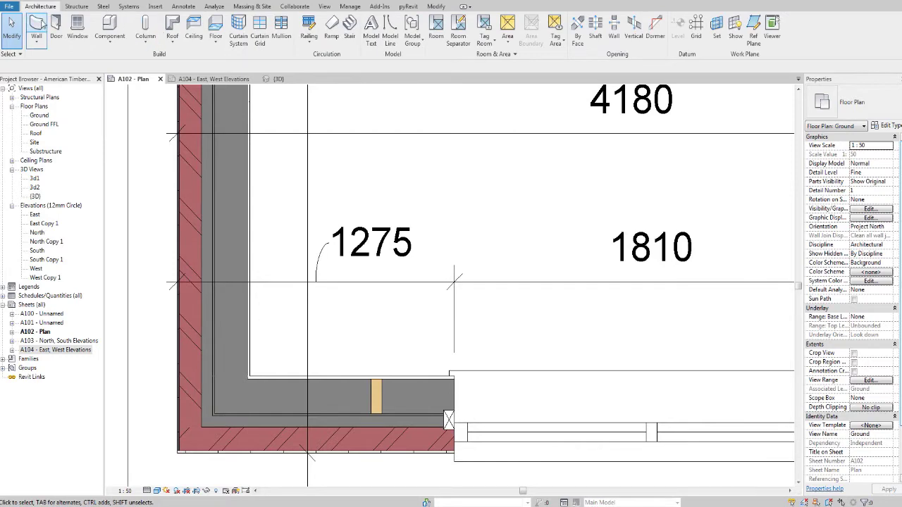
pyautogui.click(76, 6)
pyautogui.click(37, 30)
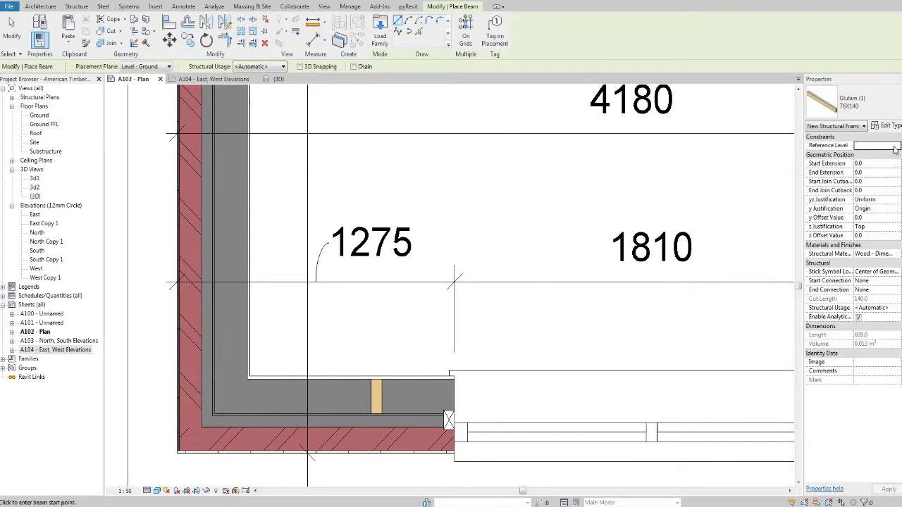
pyautogui.click(895, 127)
pyautogui.click(495, 192)
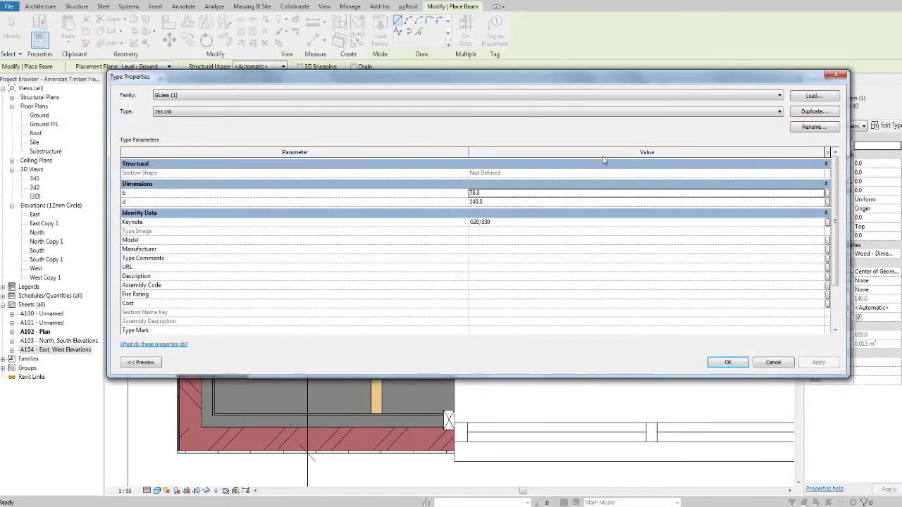
pyautogui.click(822, 113)
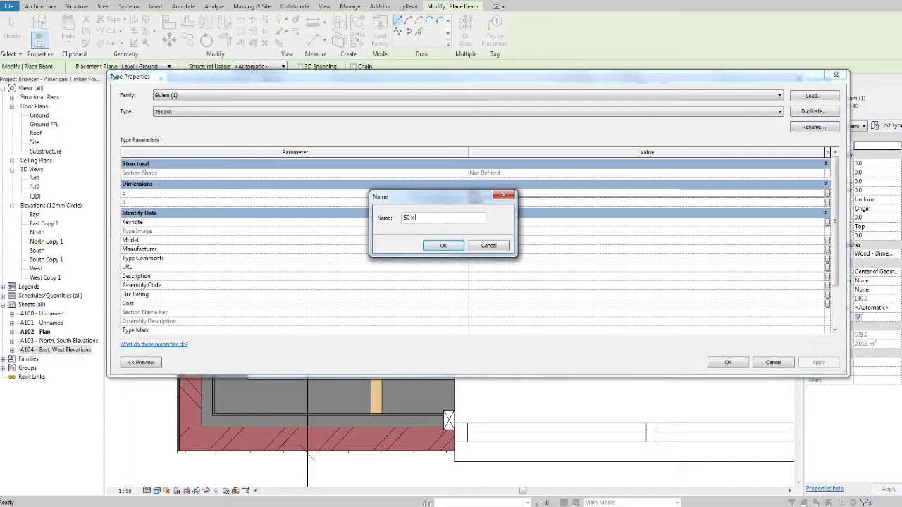
pyautogui.click(452, 249)
pyautogui.click(503, 193)
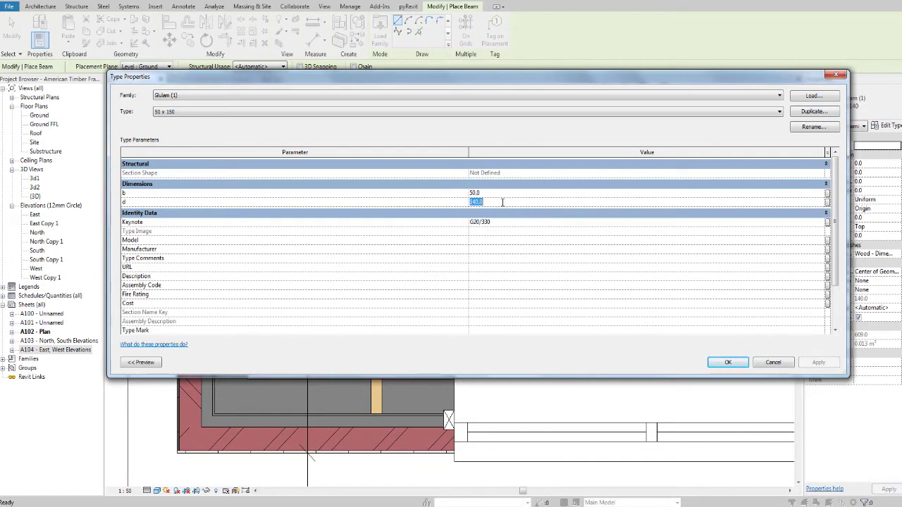
pyautogui.click(727, 362)
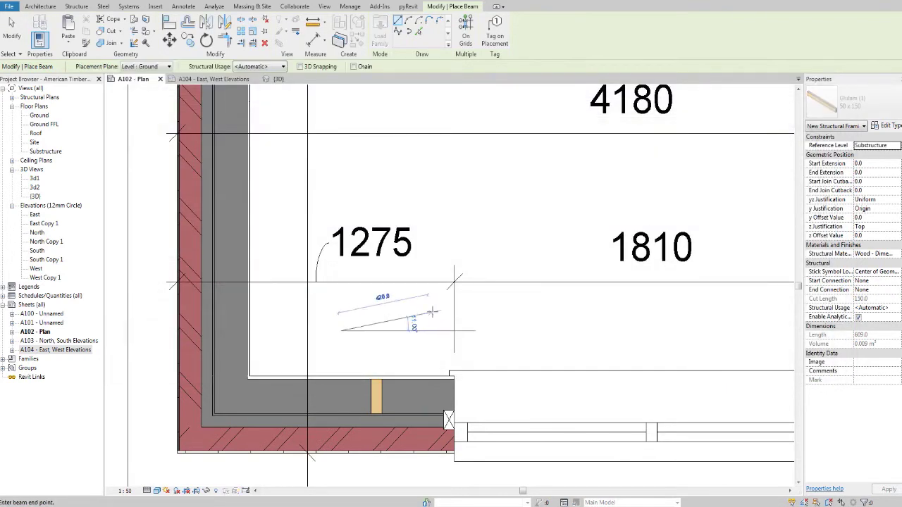
# - Place a slightly sloping 50 x 150 glulam beam about 420 mm long inside the room near the timber column
pyautogui.click(432, 314)
pyautogui.moveTo(366, 354); pyautogui.dragTo(412, 323, button='middle')
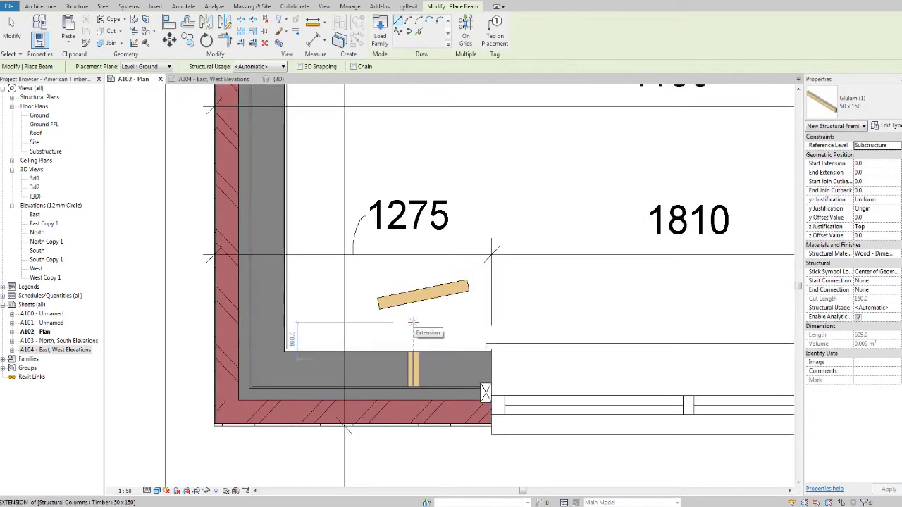
pyautogui.press('Escape')
pyautogui.press('Escape')
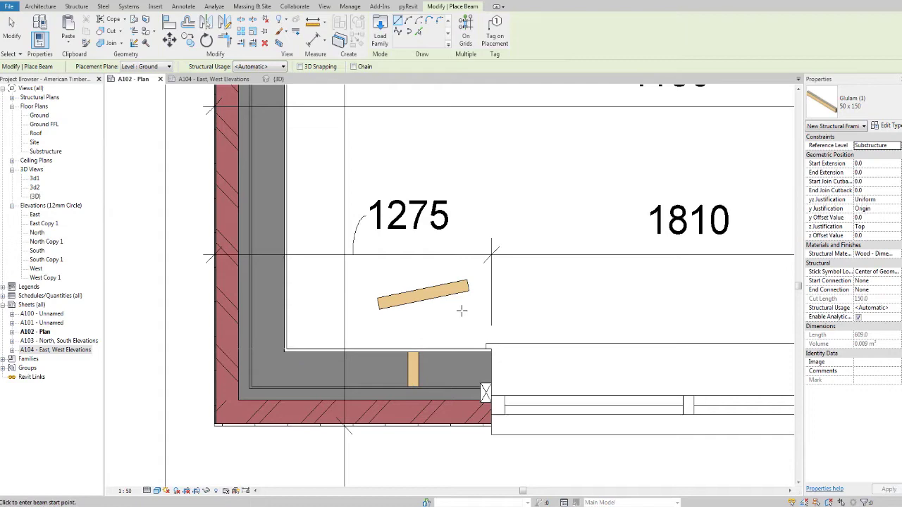
# - Change the glulam beam type's dimensions to b 150 and d 50 so that the beam lies flat
pyautogui.click(458, 289)
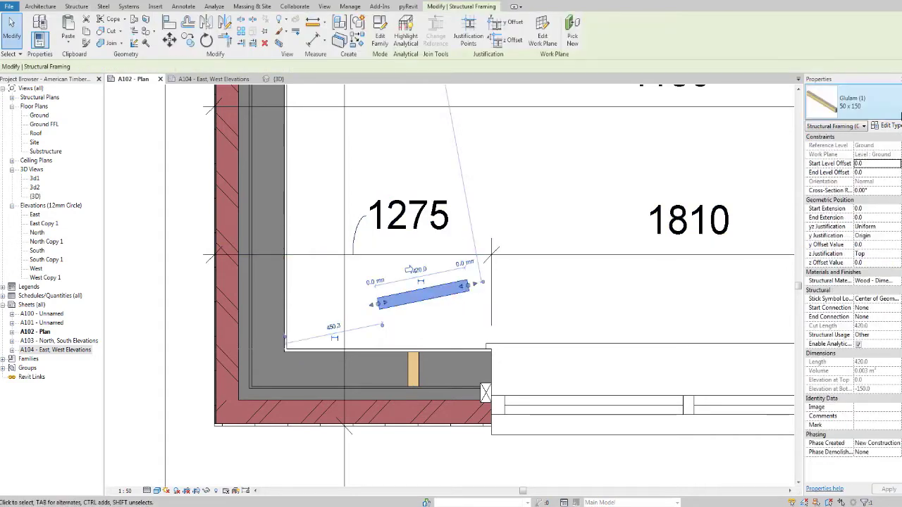
pyautogui.click(886, 126)
pyautogui.click(487, 193)
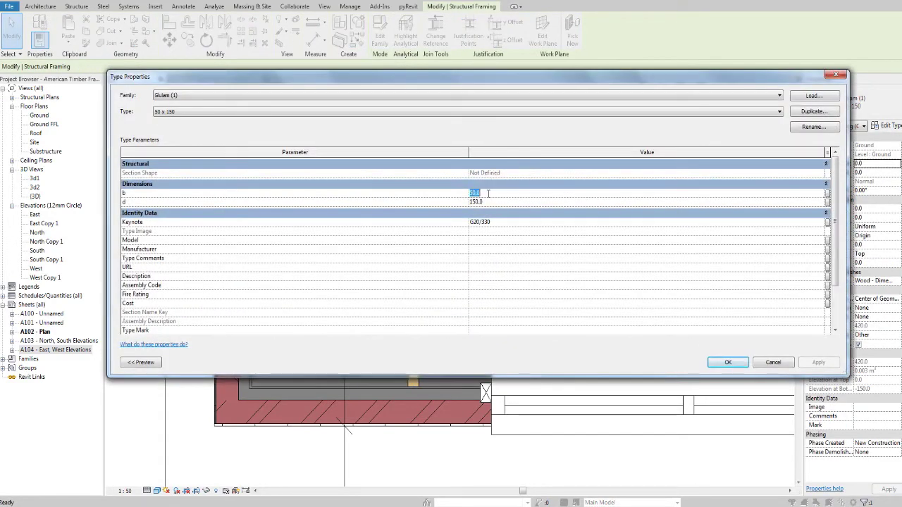
pyautogui.click(496, 203)
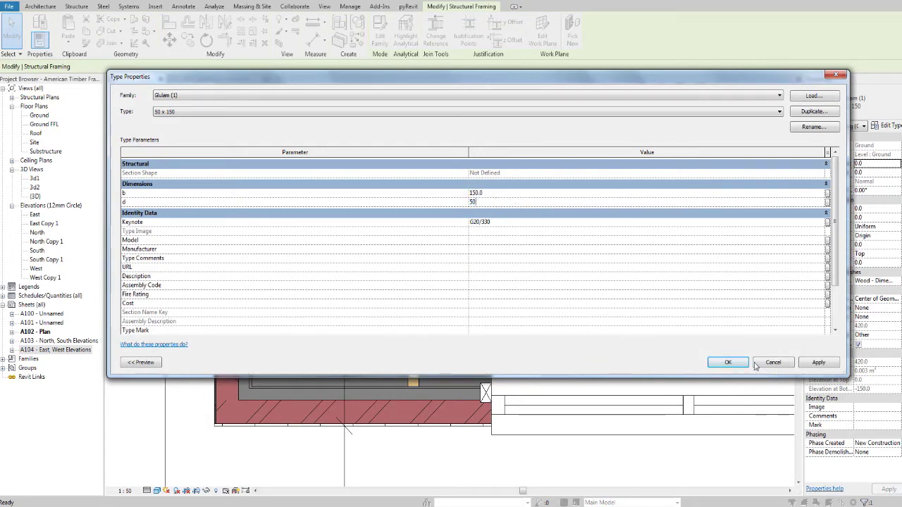
pyautogui.click(727, 363)
pyautogui.click(593, 307)
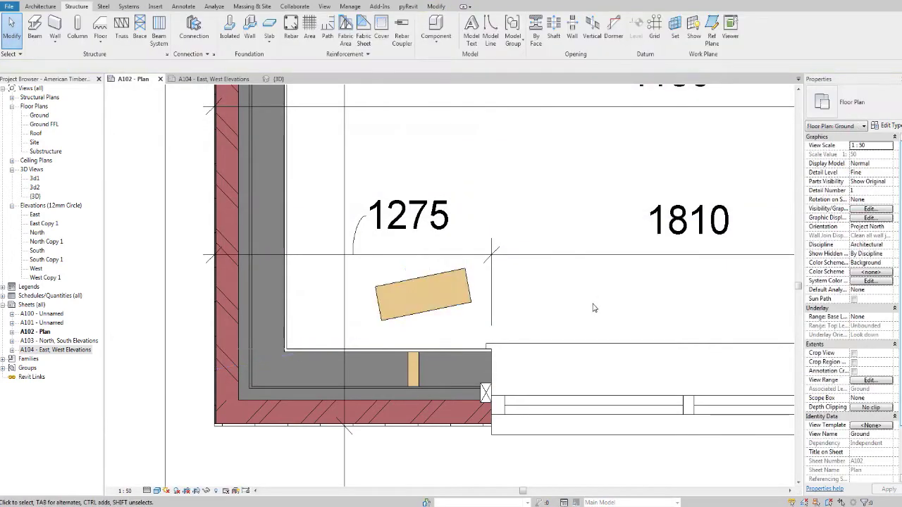
# - Examine the glulam beam's orientation and level relative to the timber column and the wall in the plan and 3D views
pyautogui.scroll(2, 591, 300)
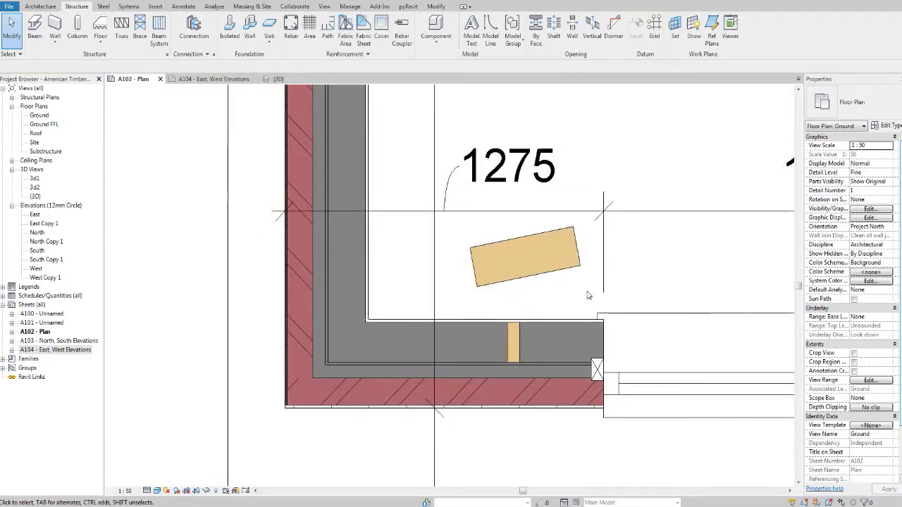
pyautogui.scroll(-2, 544, 181)
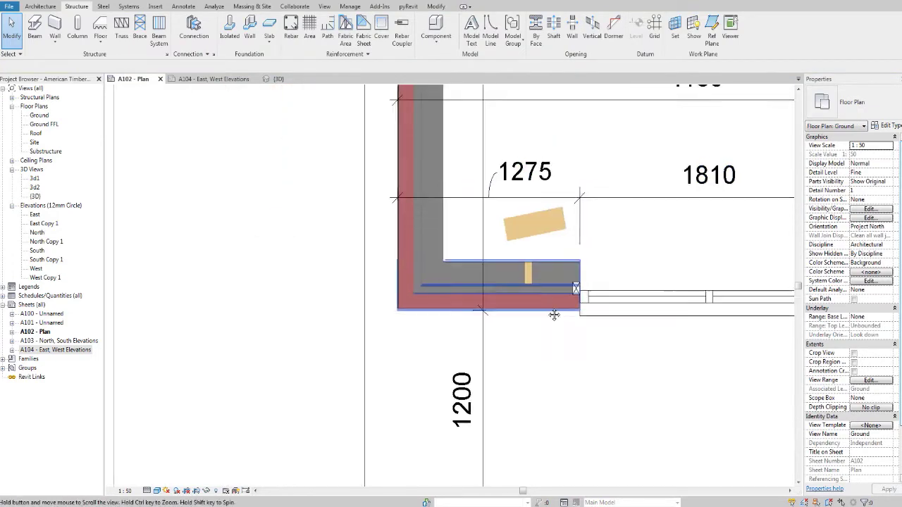
pyautogui.click(523, 241)
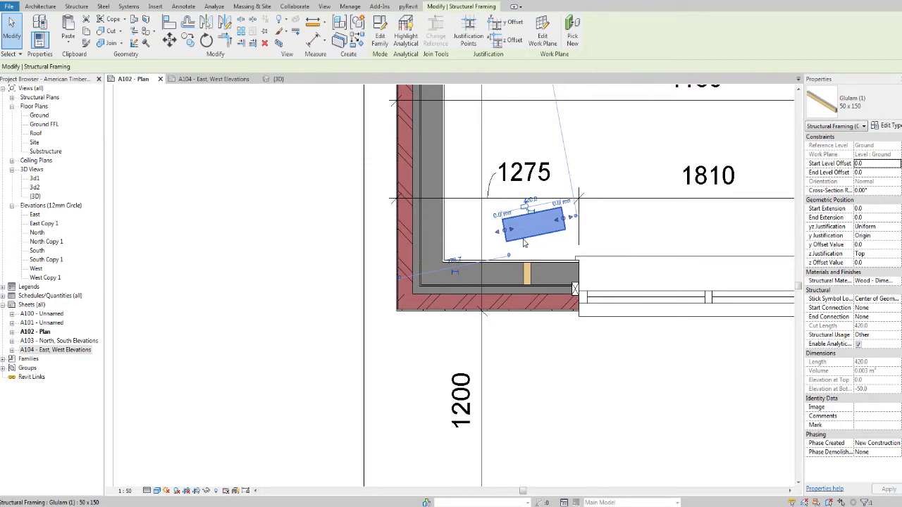
pyautogui.moveTo(563, 238); pyautogui.dragTo(497, 279, button='middle')
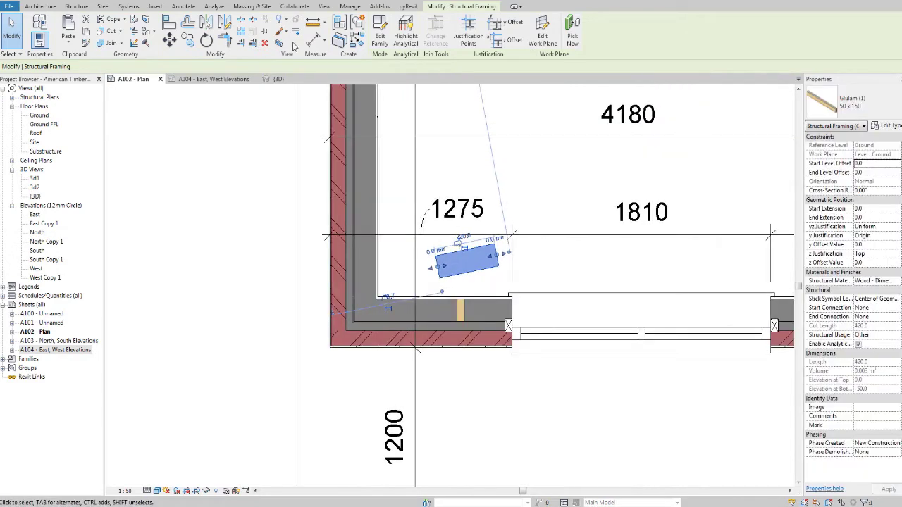
pyautogui.click(278, 78)
pyautogui.keyDown('shift'); pyautogui.moveTo(524, 358); pyautogui.dragTo(296, 377, button='middle'); pyautogui.keyUp('shift')
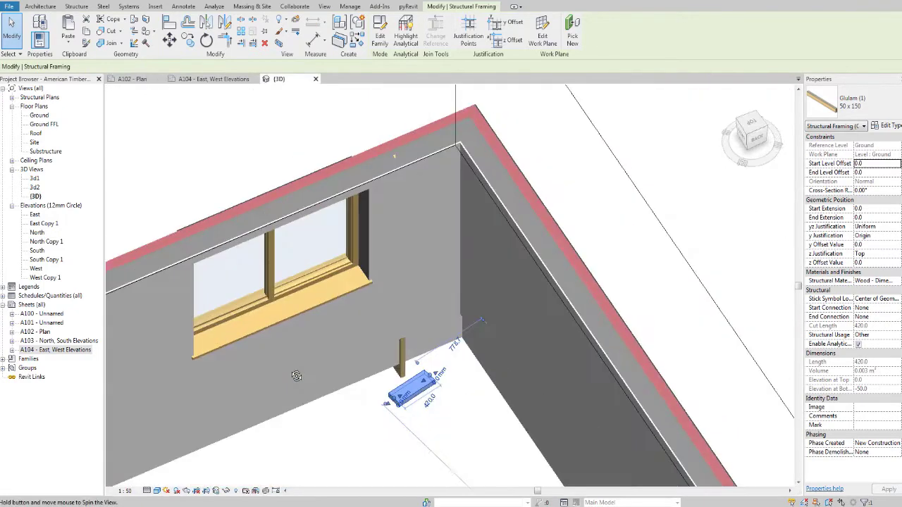
pyautogui.keyDown('shift'); pyautogui.moveTo(376, 432); pyautogui.dragTo(394, 440, button='middle'); pyautogui.keyUp('shift')
pyautogui.moveTo(395, 440); pyautogui.dragTo(424, 396, button='middle')
pyautogui.click(423, 397)
pyautogui.scroll(5, 428, 346)
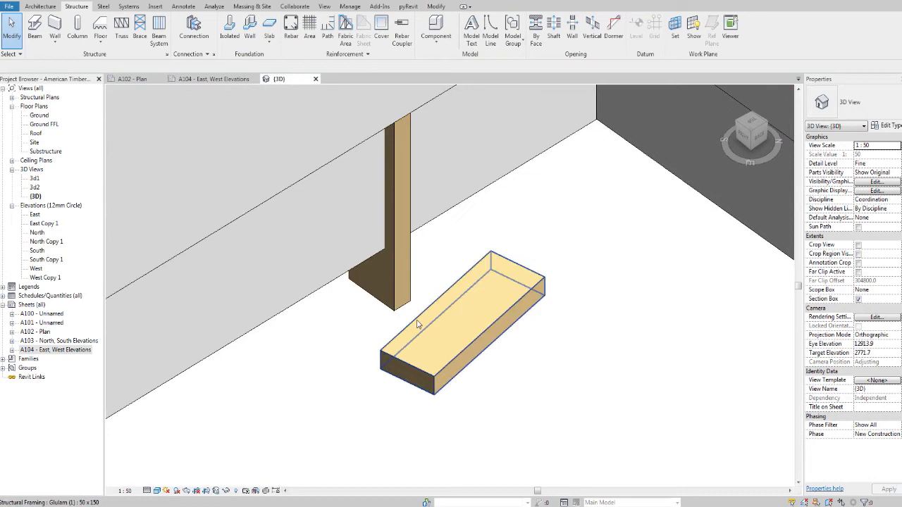
pyautogui.click(422, 321)
pyautogui.keyDown('shift'); pyautogui.moveTo(421, 321); pyautogui.dragTo(396, 365, button='middle'); pyautogui.keyUp('shift')
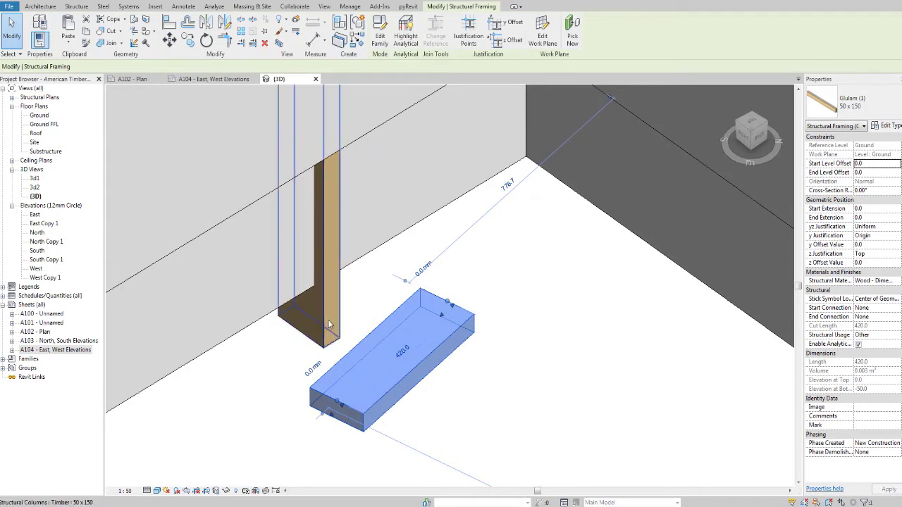
pyautogui.scroll(-5, 636, 254)
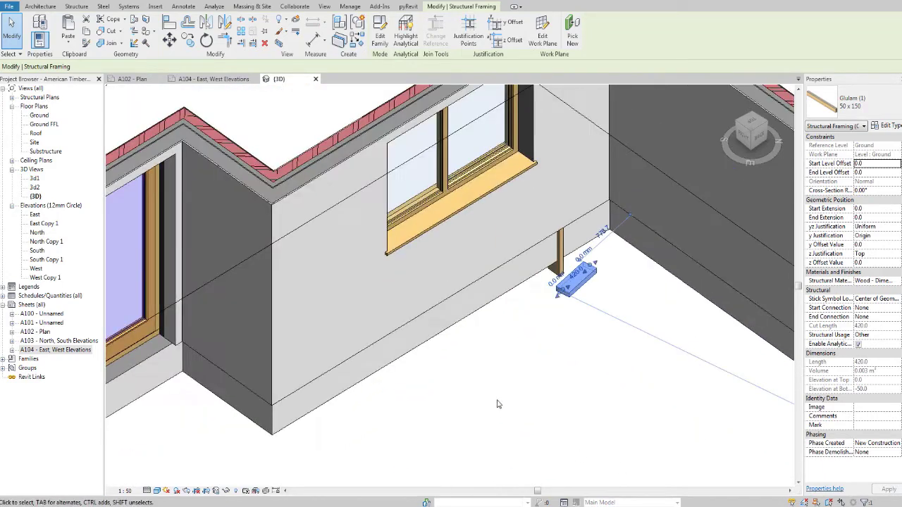
pyautogui.scroll(5, 530, 334)
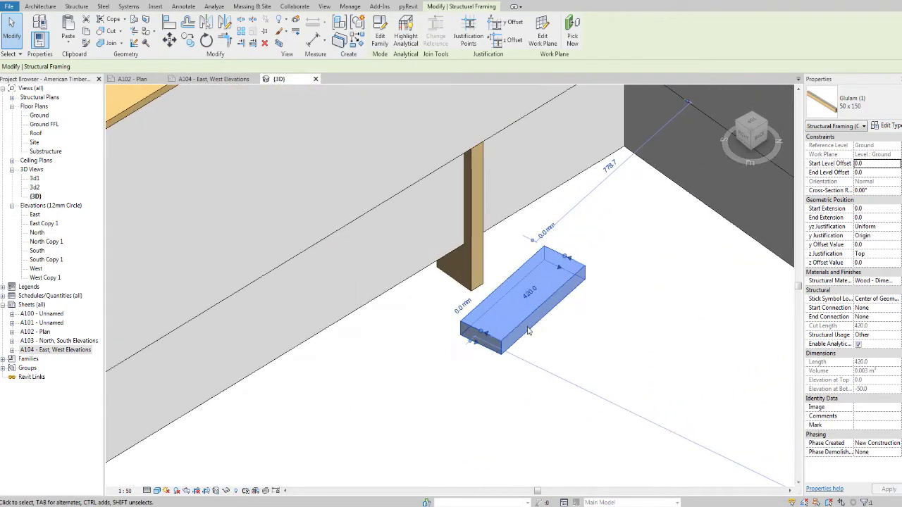
pyautogui.moveTo(499, 410); pyautogui.dragTo(474, 289, button='middle')
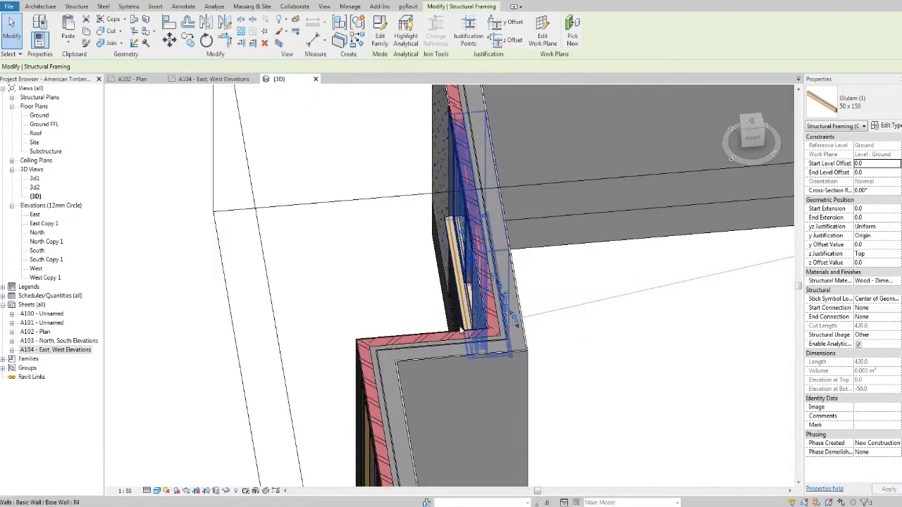
pyautogui.moveTo(462, 321); pyautogui.dragTo(267, 203, button='middle')
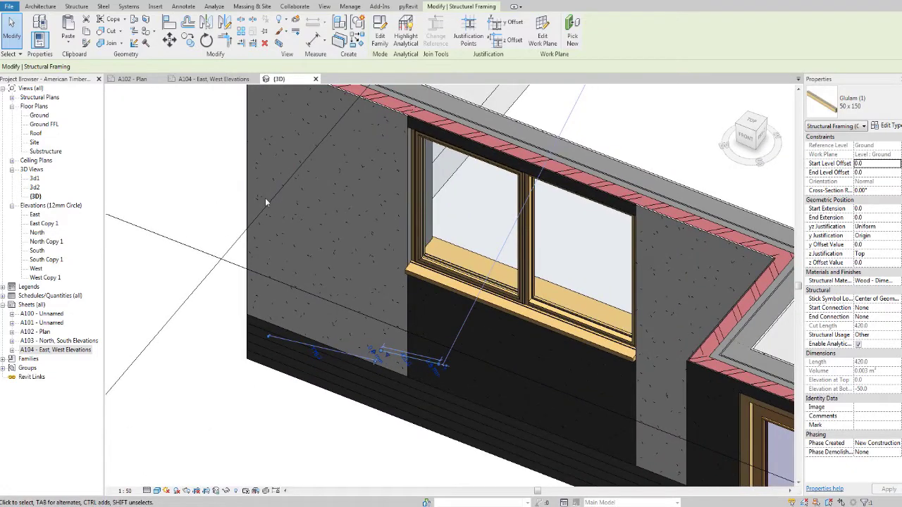
# - Return to the A102 plan and delete the sloping glulam beam inside the room
pyautogui.click(201, 78)
pyautogui.click(133, 79)
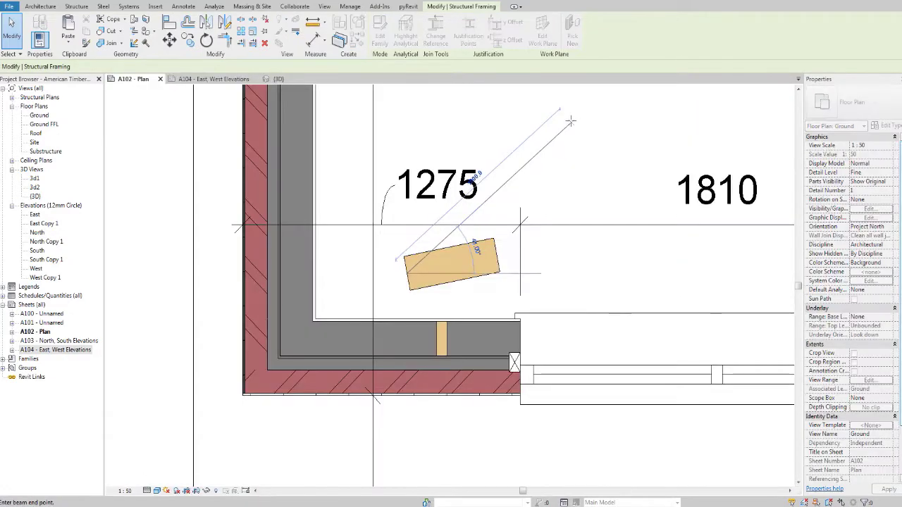
pyautogui.moveTo(571, 121); pyautogui.dragTo(570, 124)
pyautogui.press('Delete')
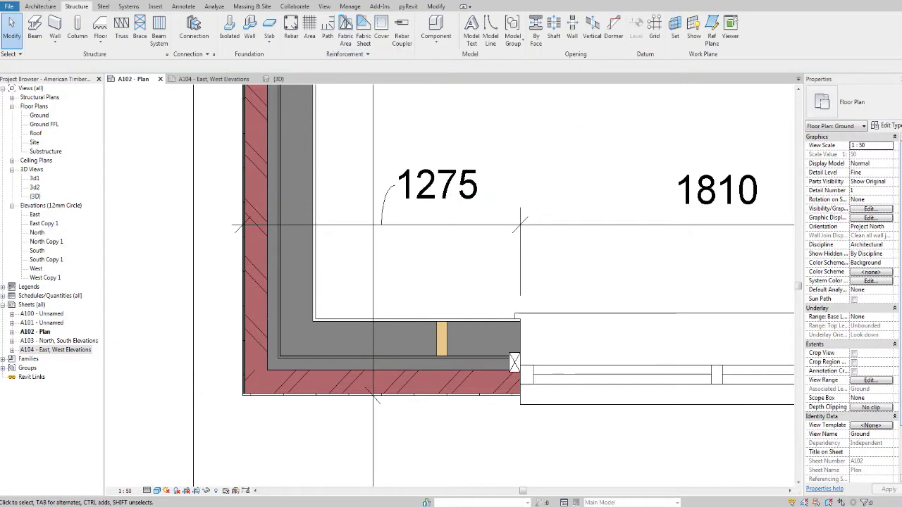
# - Place a horizontal 50 x 150 glulam beam about 205 mm long from the wall end into the window opening, aligned with the timber column's centre
pyautogui.click(34, 28)
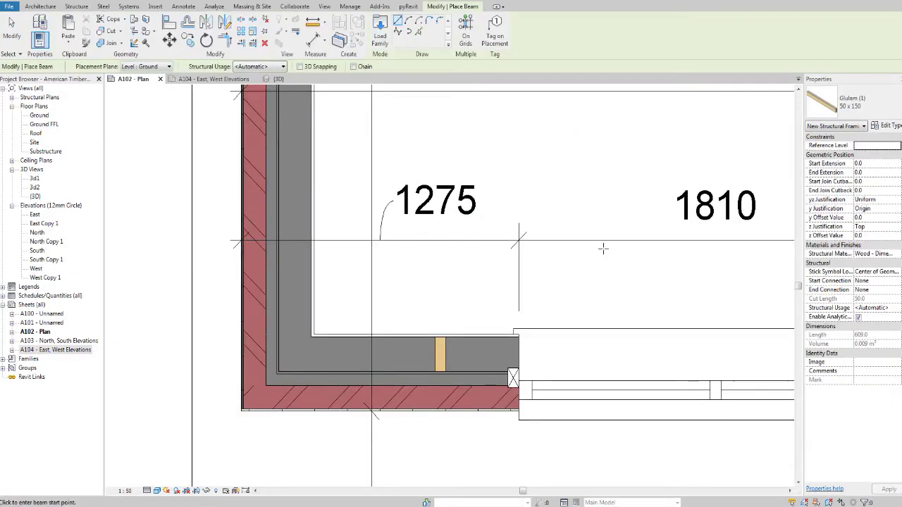
pyautogui.scroll(3, 521, 352)
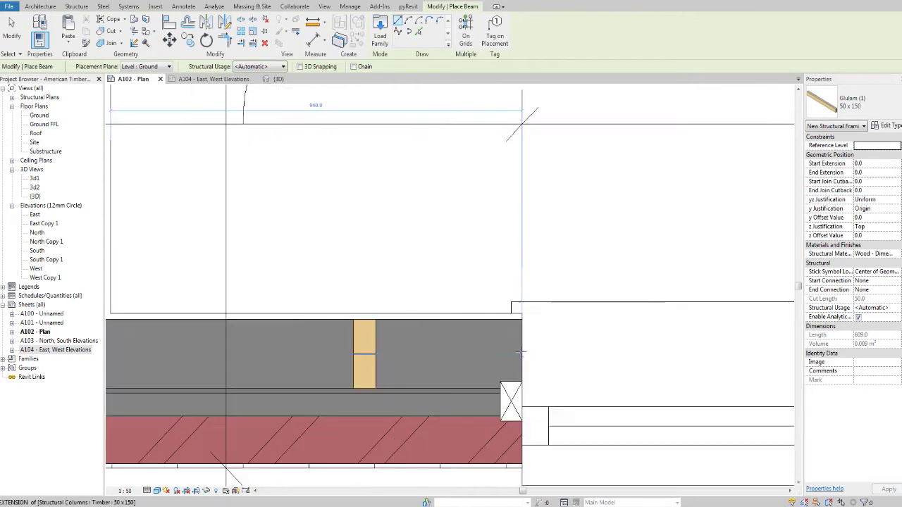
pyautogui.click(521, 355)
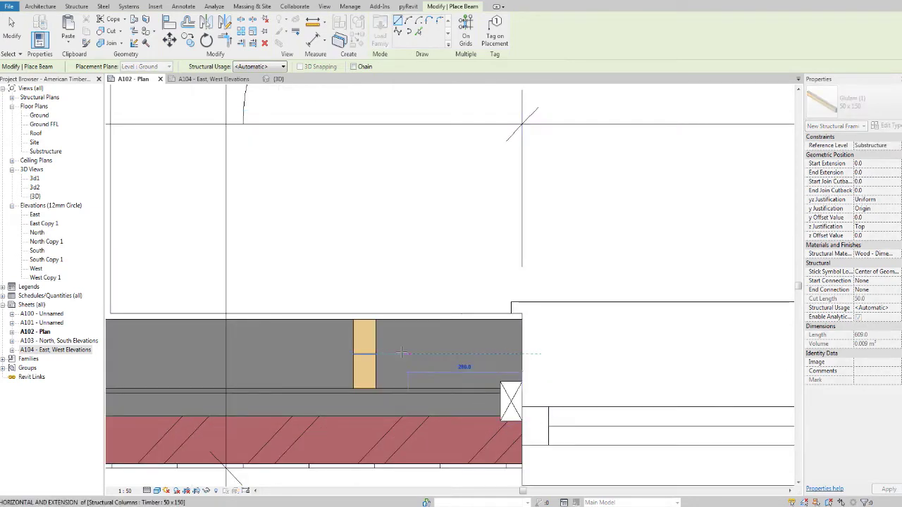
pyautogui.click(612, 353)
pyautogui.moveTo(492, 308); pyautogui.dragTo(479, 308, button='middle')
pyautogui.press('Escape')
pyautogui.press('Escape')
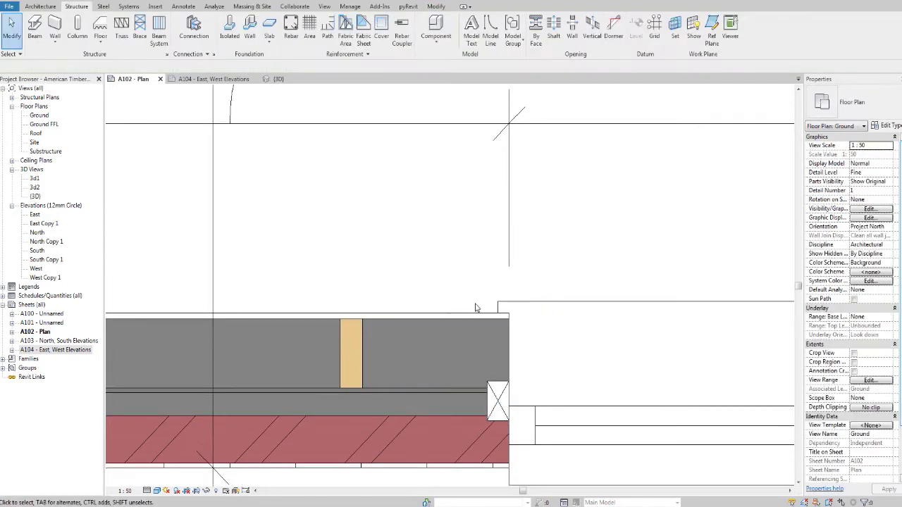
# - Set the short glulam beam's z Offset Value to 50 in the 3D view and compare its height with the timber column's base
pyautogui.click(277, 79)
pyautogui.scroll(3, 357, 300)
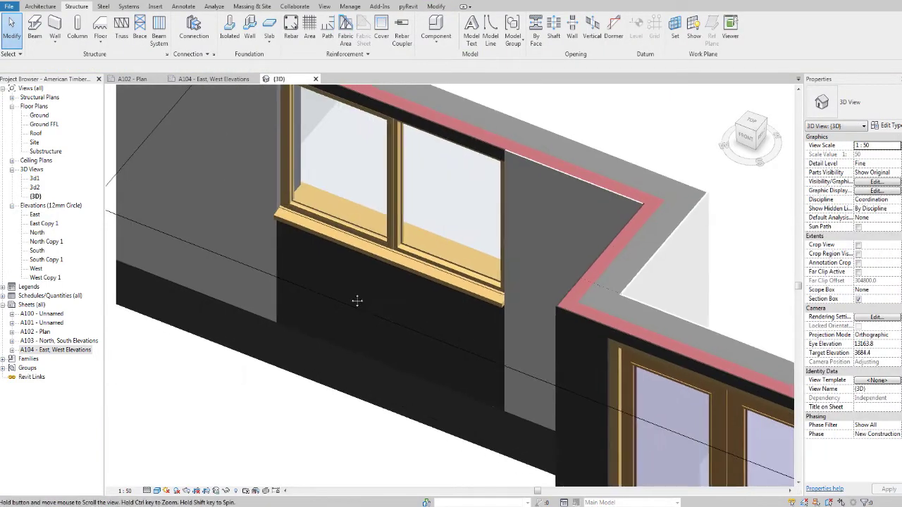
pyautogui.keyDown('shift'); pyautogui.moveTo(356, 300); pyautogui.dragTo(284, 319, button='middle'); pyautogui.keyUp('shift')
pyautogui.keyDown('shift'); pyautogui.moveTo(284, 320); pyautogui.dragTo(249, 340, button='middle'); pyautogui.keyUp('shift')
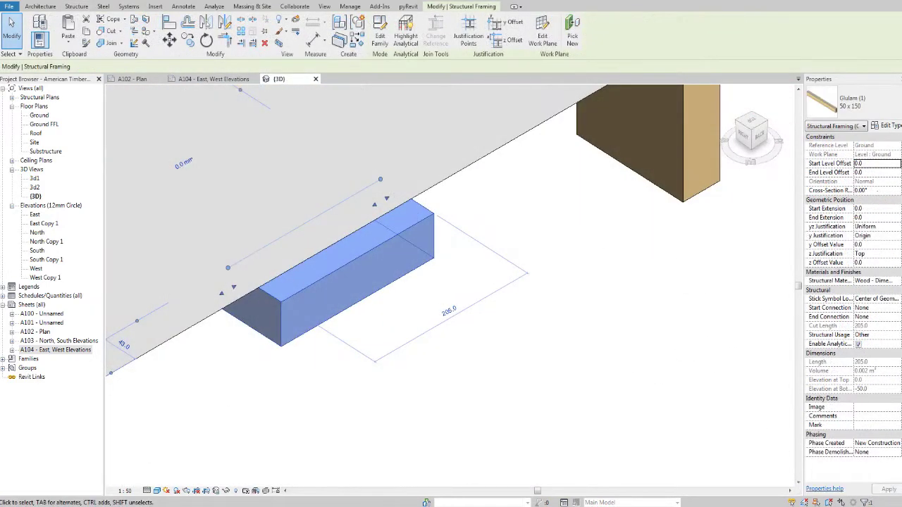
pyautogui.click(882, 262)
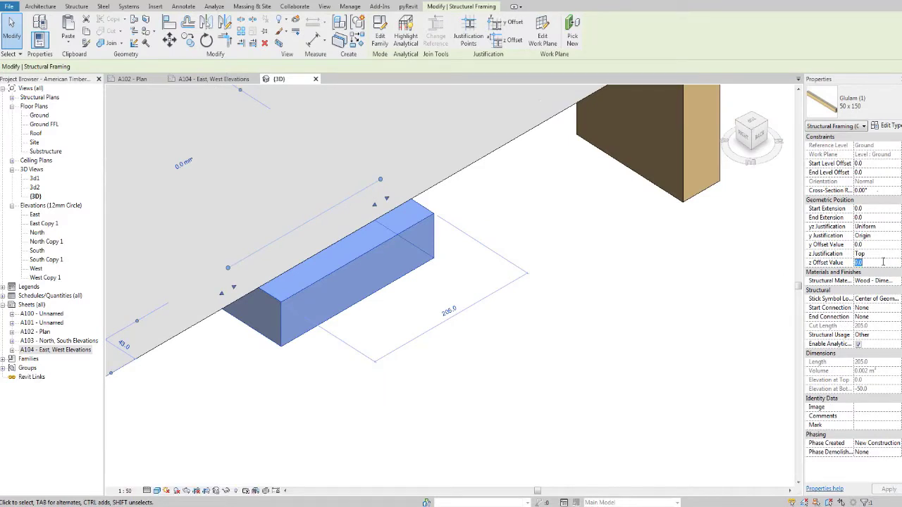
pyautogui.press('Return')
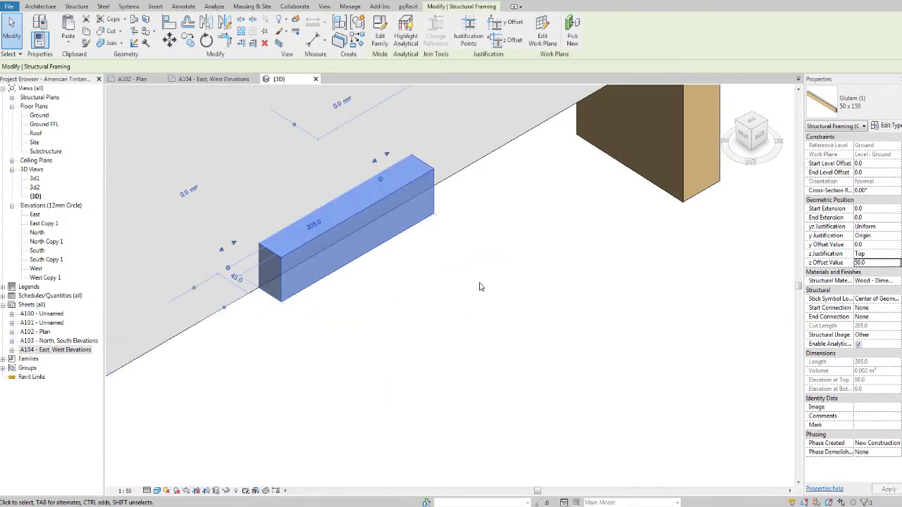
pyautogui.keyDown('shift'); pyautogui.moveTo(504, 277); pyautogui.dragTo(511, 222, button='middle'); pyautogui.keyUp('shift')
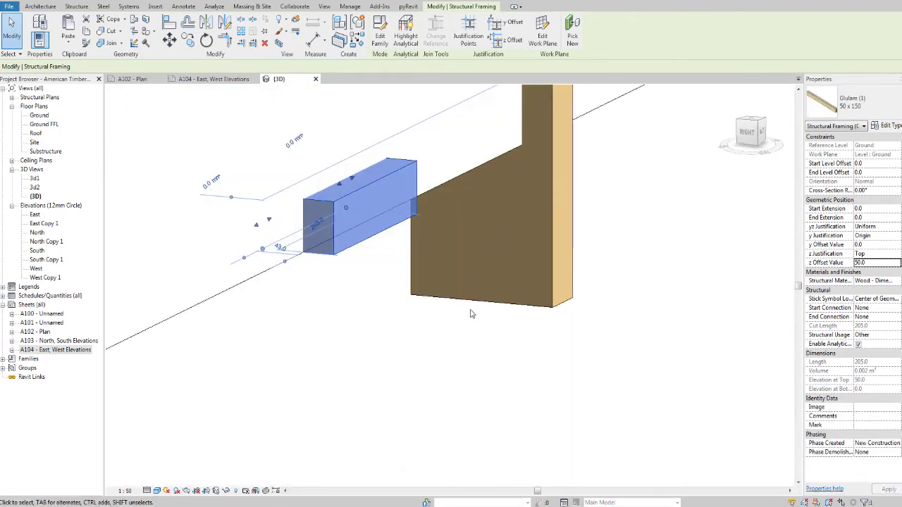
pyautogui.click(439, 346)
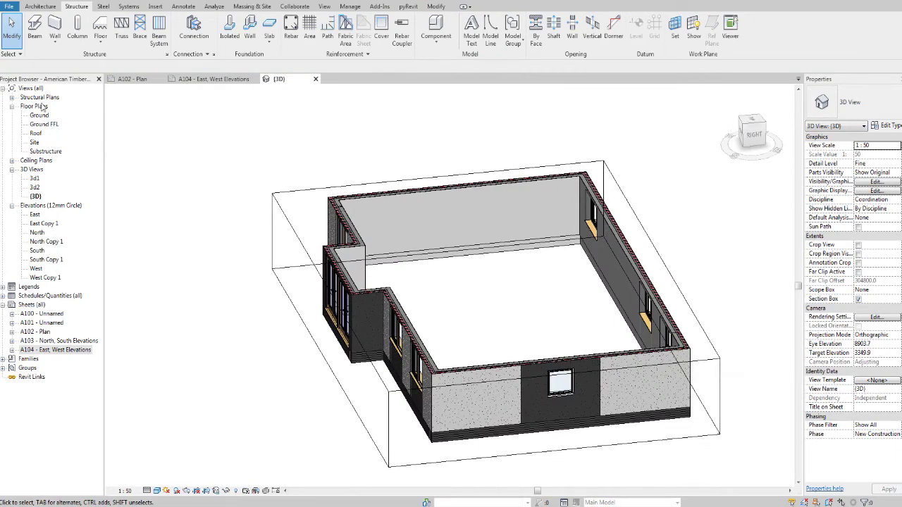
# - Open the Ground FFL floor plan and duplicate it without its detailing
pyautogui.doubleClick(44, 124)
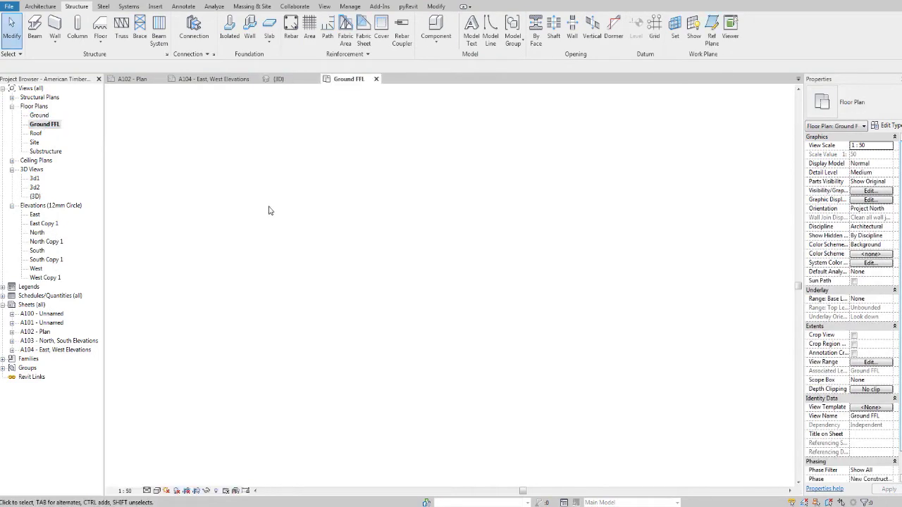
pyautogui.scroll(6, 437, 352)
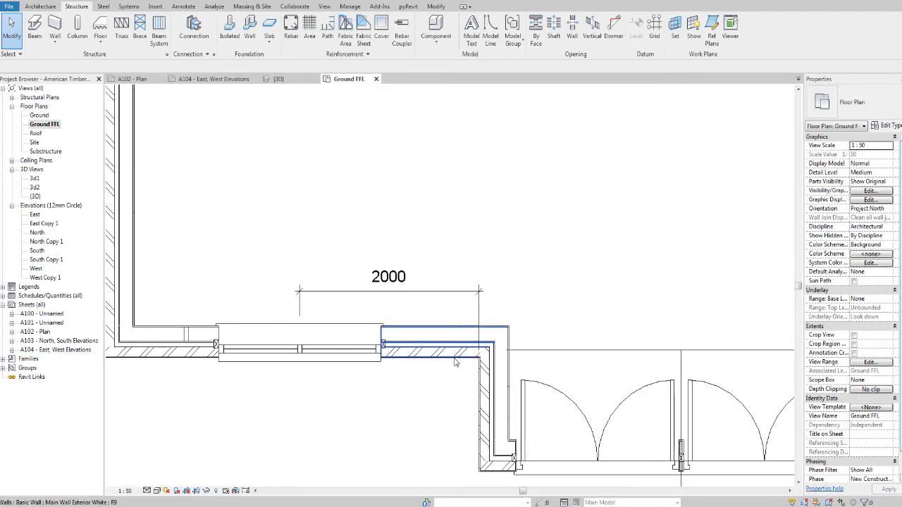
pyautogui.scroll(-3, 454, 362)
pyautogui.rightClick(47, 124)
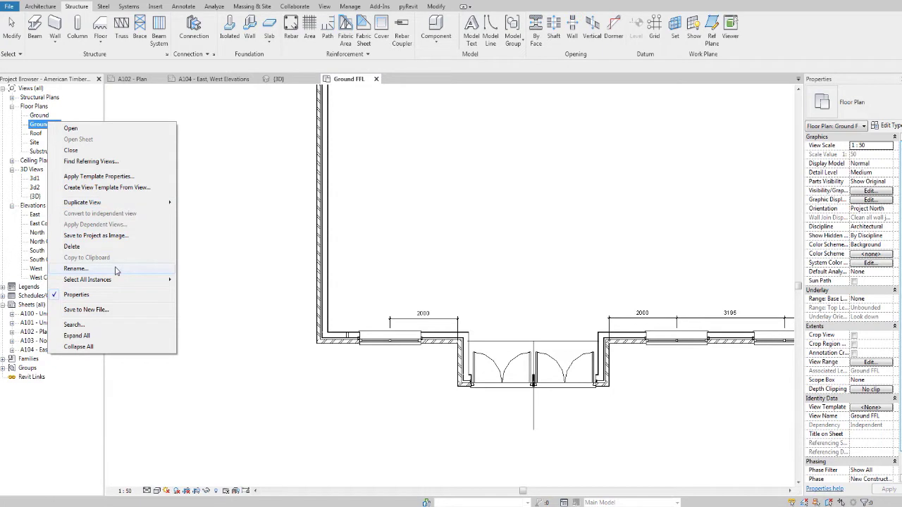
pyautogui.moveTo(113, 204)
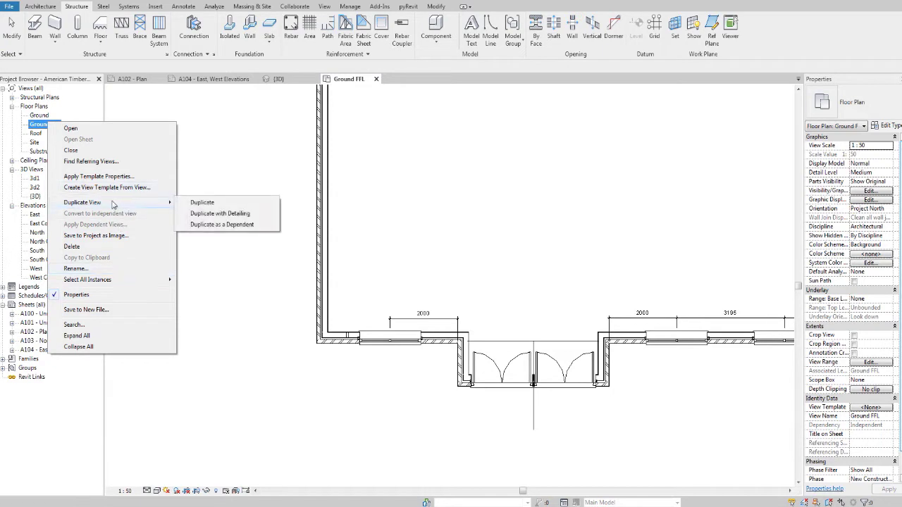
pyautogui.click(236, 204)
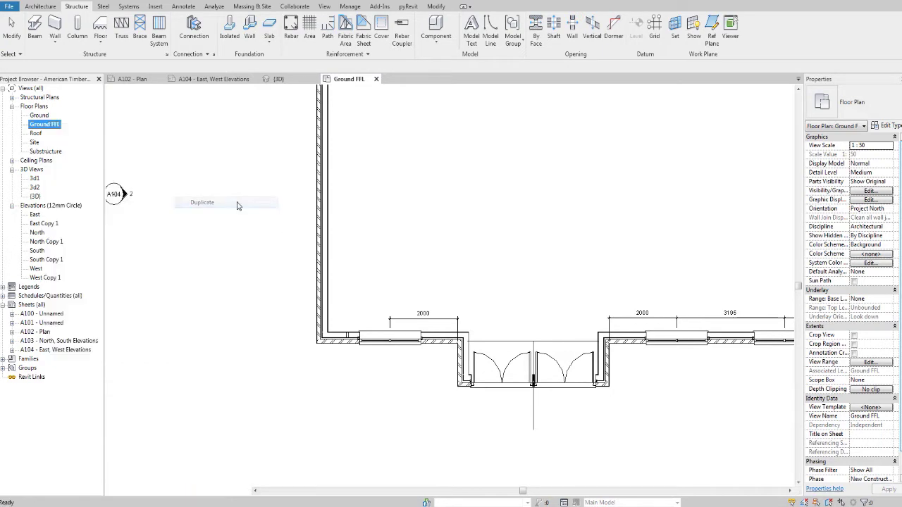
# - Rename the duplicated Ground FFL floor plan as Sill Plate Plan
pyautogui.rightClick(52, 133)
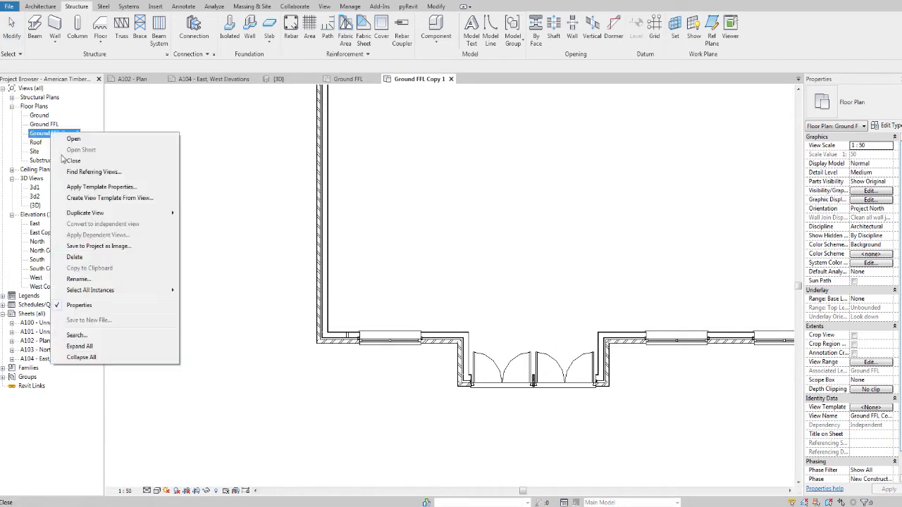
pyautogui.click(109, 284)
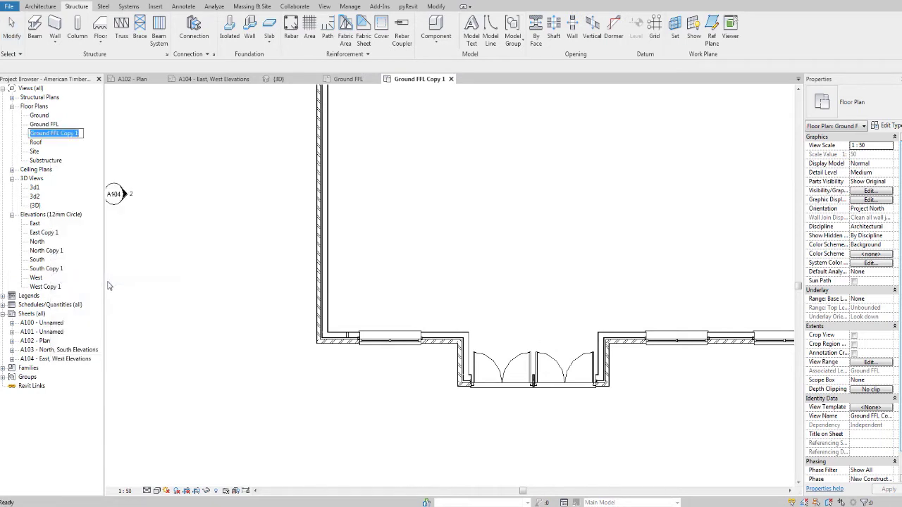
pyautogui.write('Sill Plate Plan')
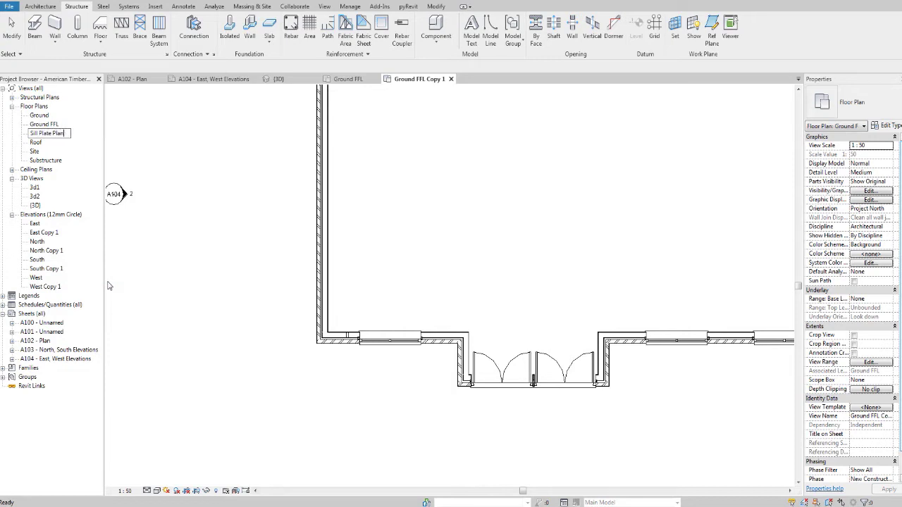
pyautogui.click(145, 260)
pyautogui.scroll(-3, 122, 444)
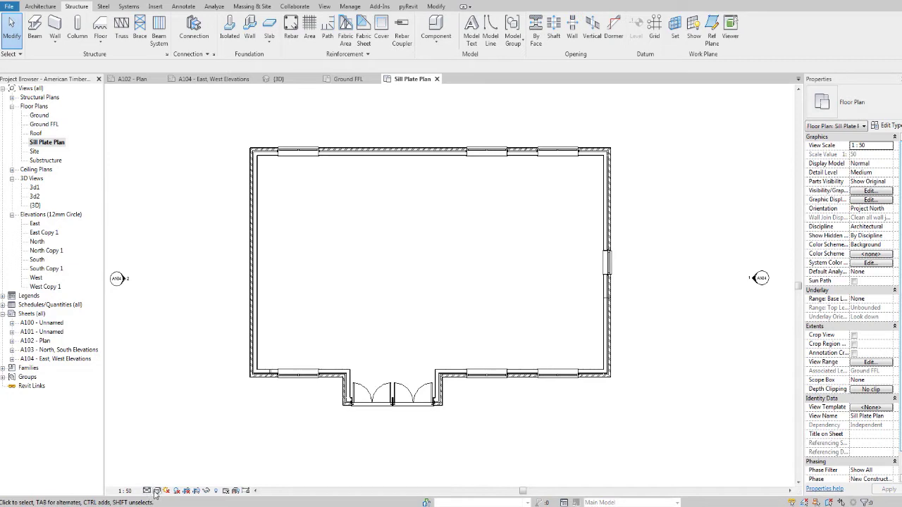
# - Change the Sill Plate Plan's visual style from line display to a filled colour display
pyautogui.click(156, 491)
pyautogui.click(184, 451)
pyautogui.moveTo(470, 358)
pyautogui.mouseDown(button='middle')
pyautogui.moveTo(430, 368)
pyautogui.moveTo(379, 399)
pyautogui.mouseUp(button='middle')
pyautogui.scroll(2, 300, 383)
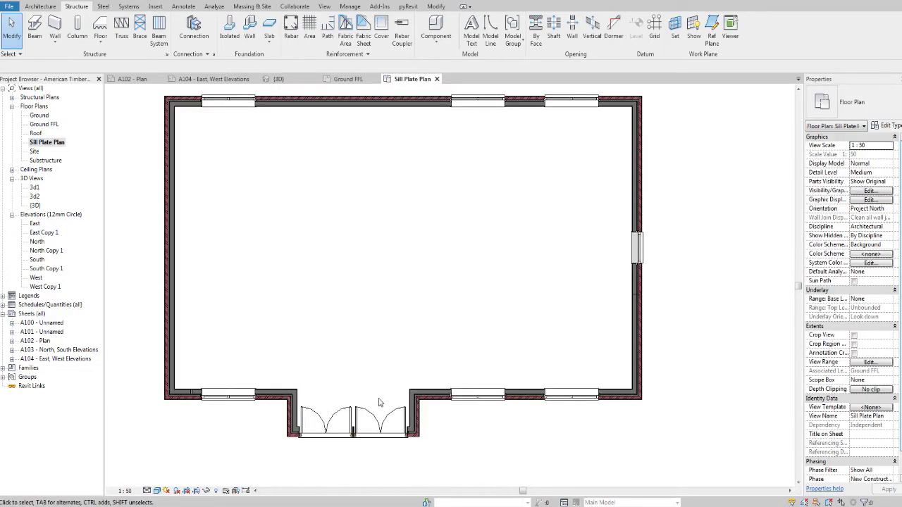
# - Override the walls' graphics by category in this view with a surface transparency of 50
pyautogui.scroll(5, 293, 278)
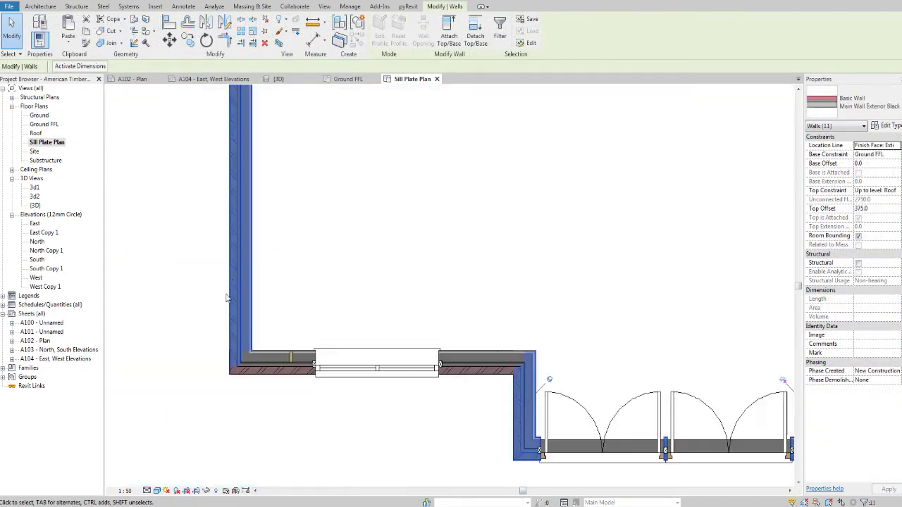
pyautogui.rightClick(235, 29)
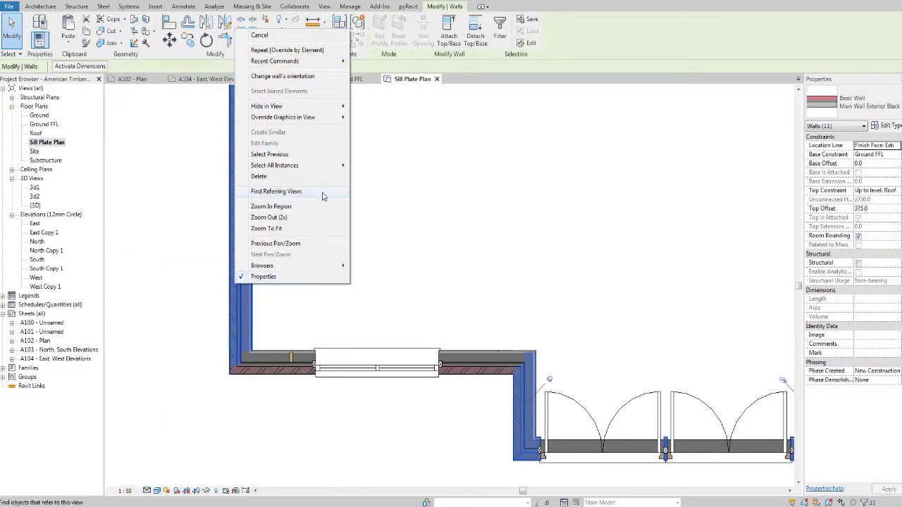
pyautogui.moveTo(303, 117)
pyautogui.click(398, 127)
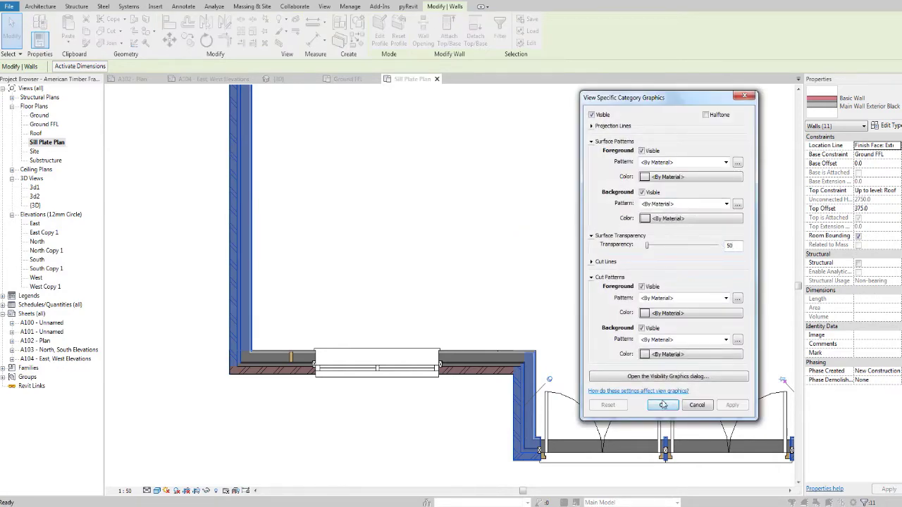
pyautogui.click(662, 405)
pyautogui.click(473, 302)
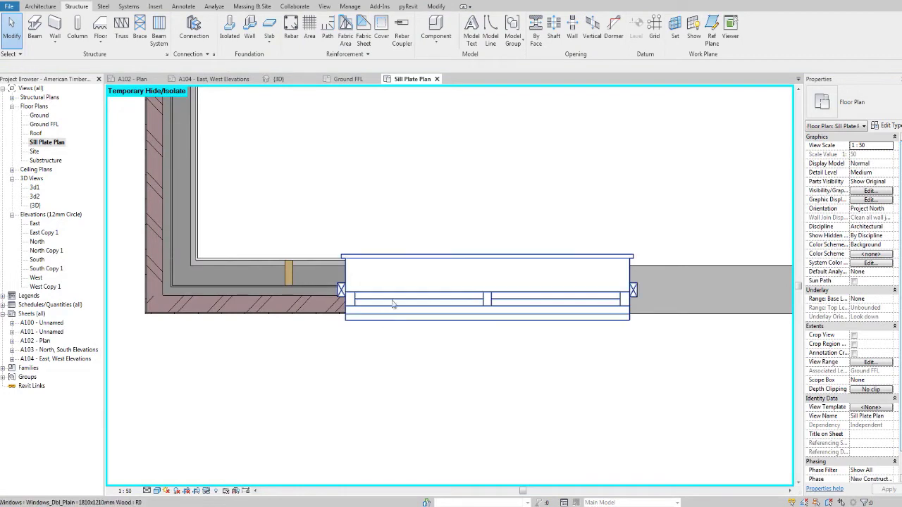
# - Override the windows' graphics by category in this view with a surface transparency of 50
pyautogui.click(396, 296)
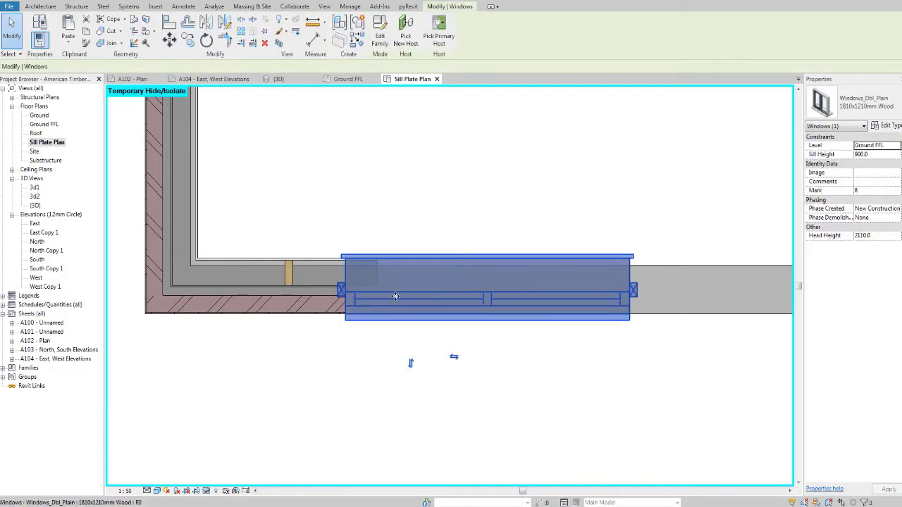
pyautogui.rightClick(396, 301)
pyautogui.moveTo(509, 131)
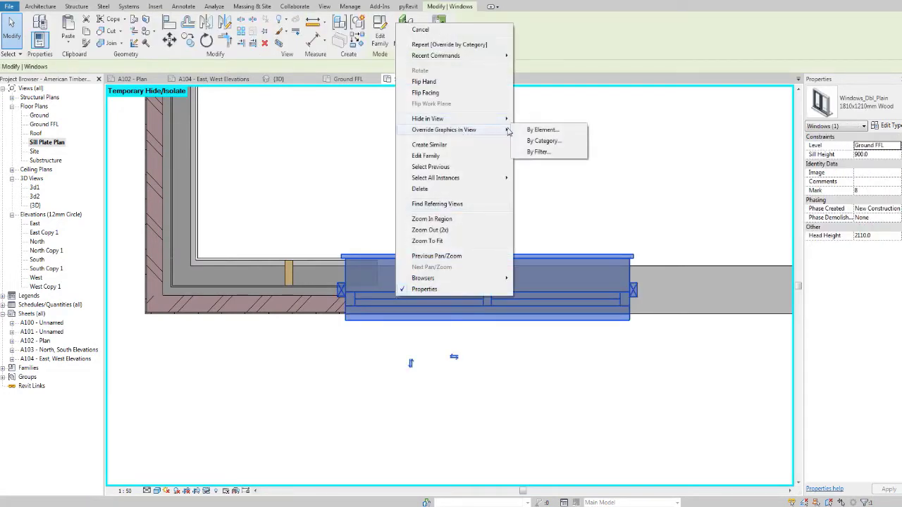
pyautogui.click(541, 140)
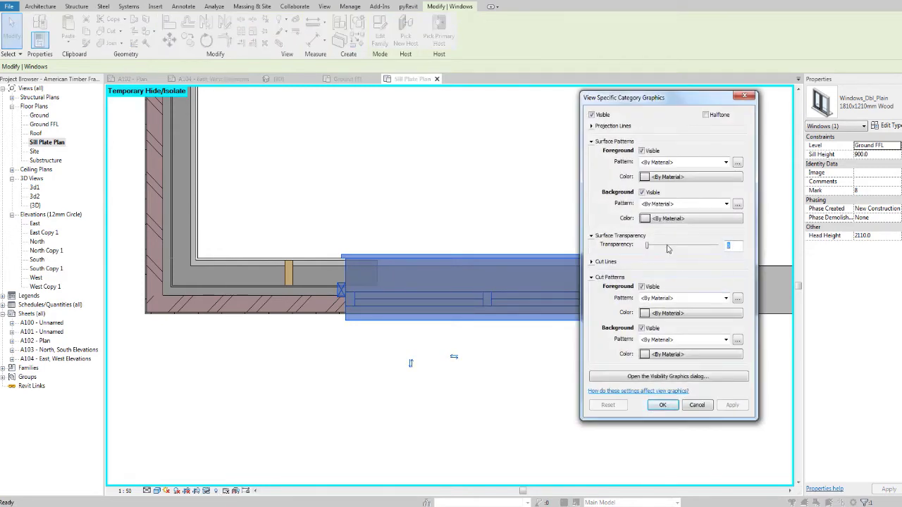
pyautogui.write('50')
pyautogui.press('Return')
pyautogui.click(498, 405)
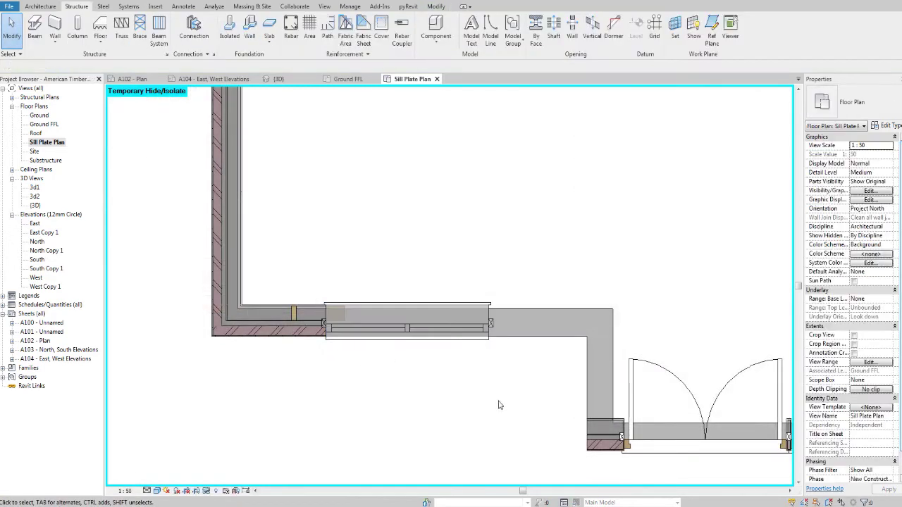
# - Select all instances of the double door visible in the view and override their graphics by element with a surface transparency of 50
pyautogui.scroll(-2, 498, 405)
pyautogui.click(612, 400)
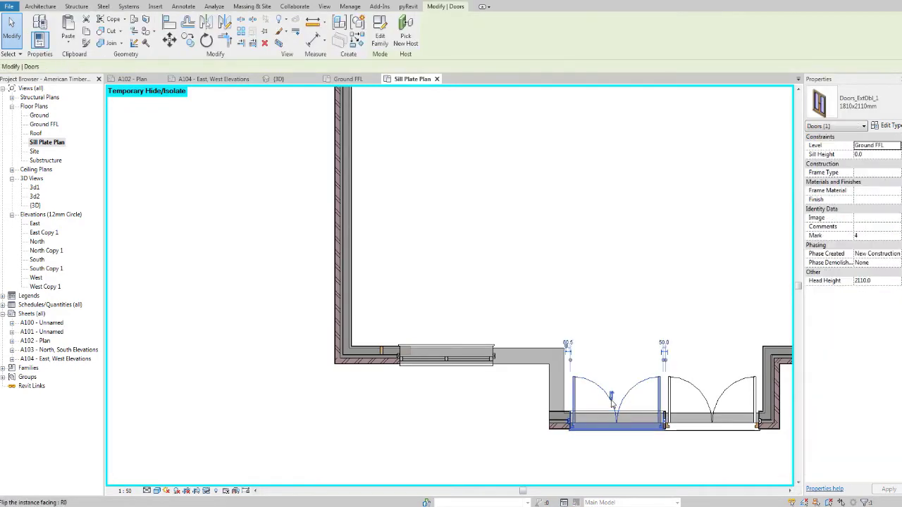
pyautogui.rightClick(611, 400)
pyautogui.moveTo(691, 284)
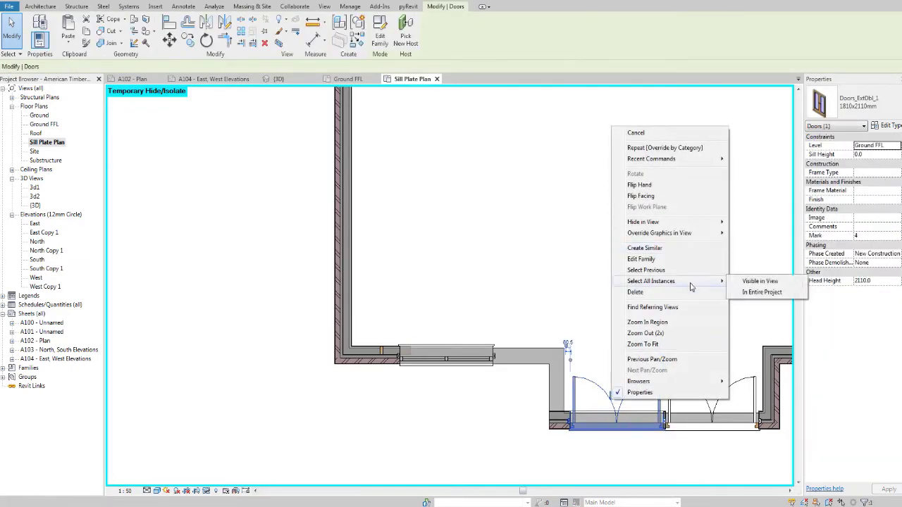
pyautogui.click(788, 282)
pyautogui.moveTo(770, 282); pyautogui.dragTo(579, 436, button='middle')
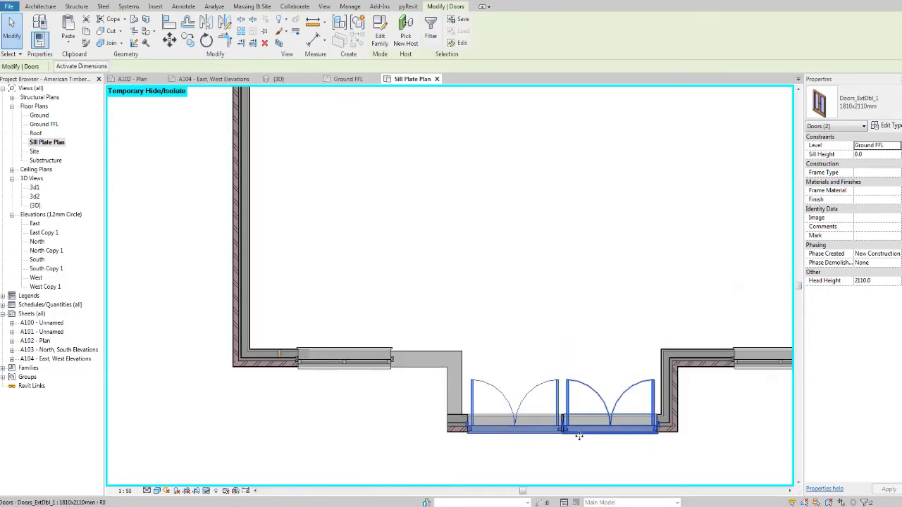
pyautogui.rightClick(578, 436)
pyautogui.moveTo(662, 267)
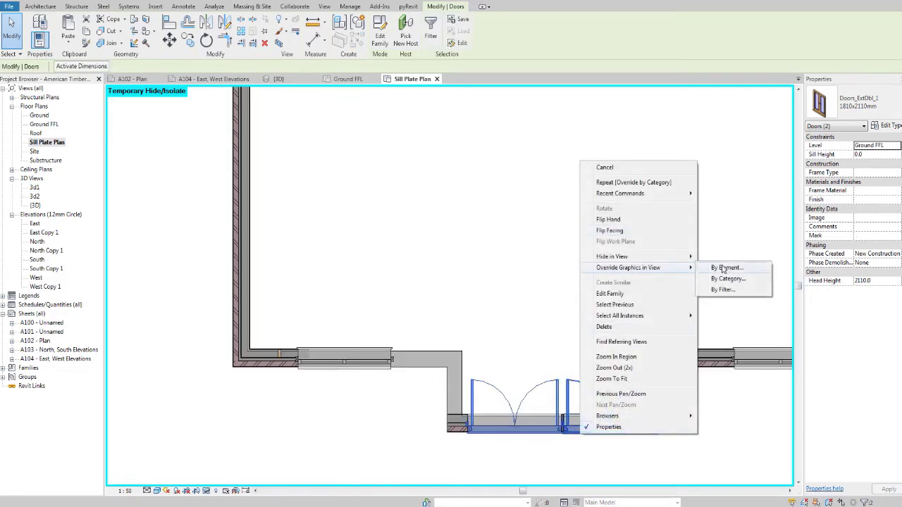
pyautogui.click(723, 268)
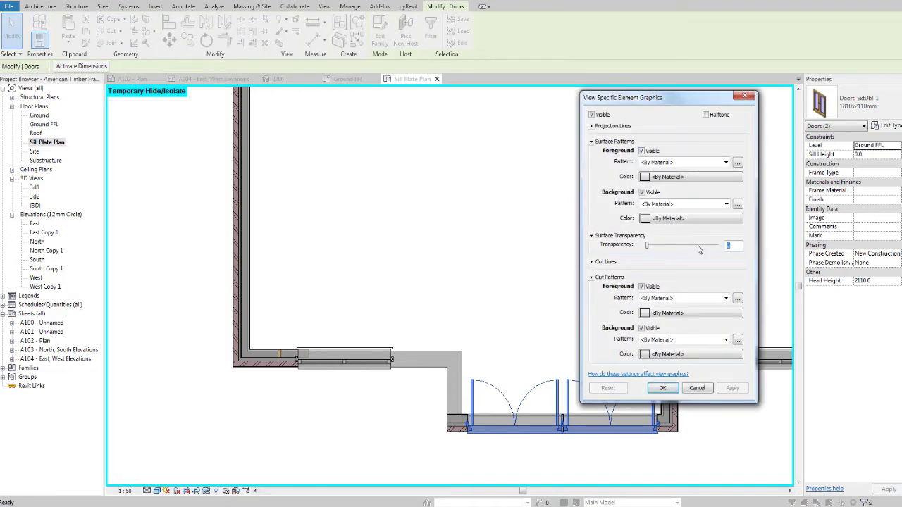
pyautogui.click(663, 388)
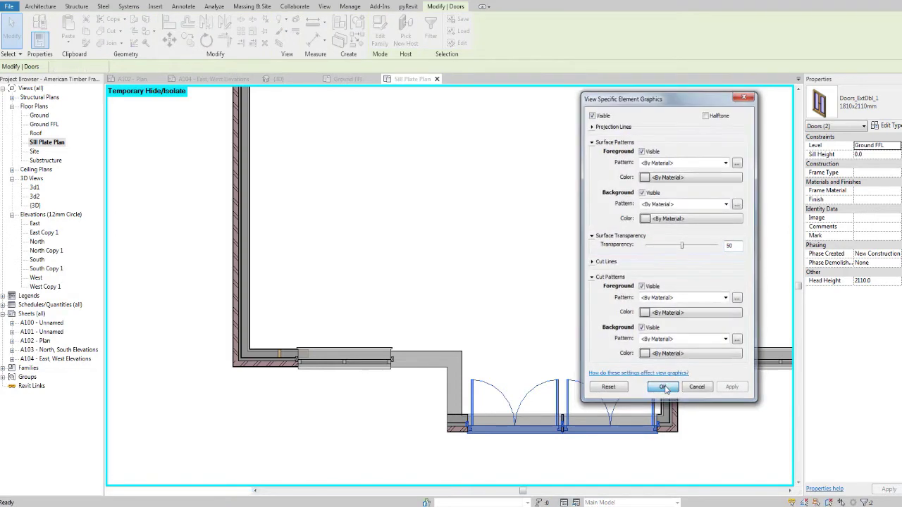
pyautogui.click(409, 255)
pyautogui.scroll(3, 419, 422)
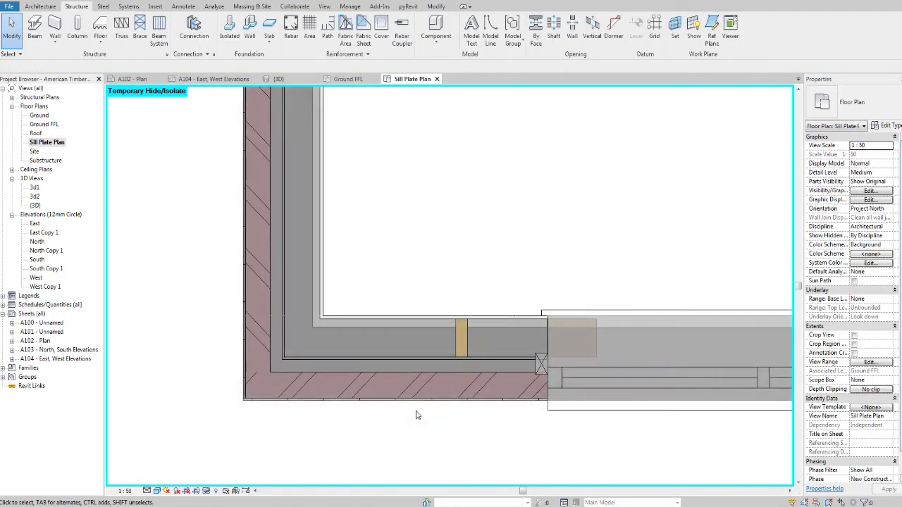
pyautogui.rightClick(595, 337)
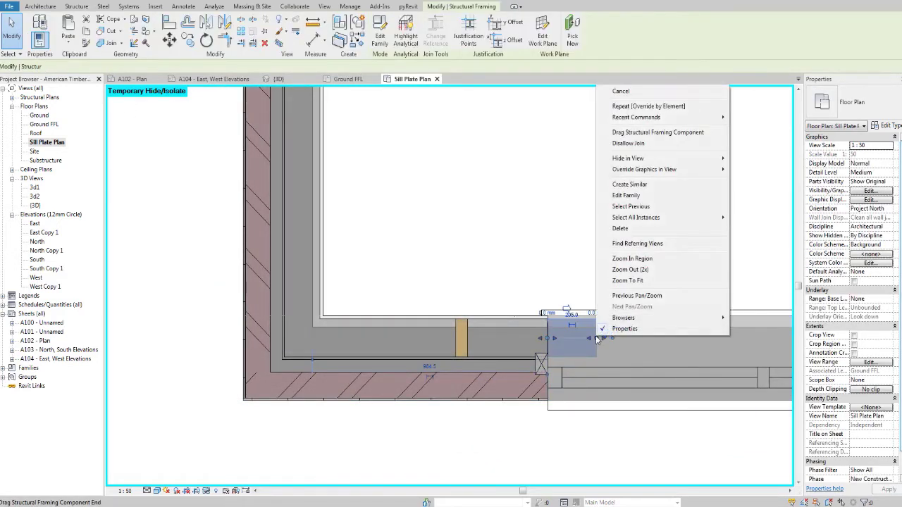
pyautogui.click(678, 185)
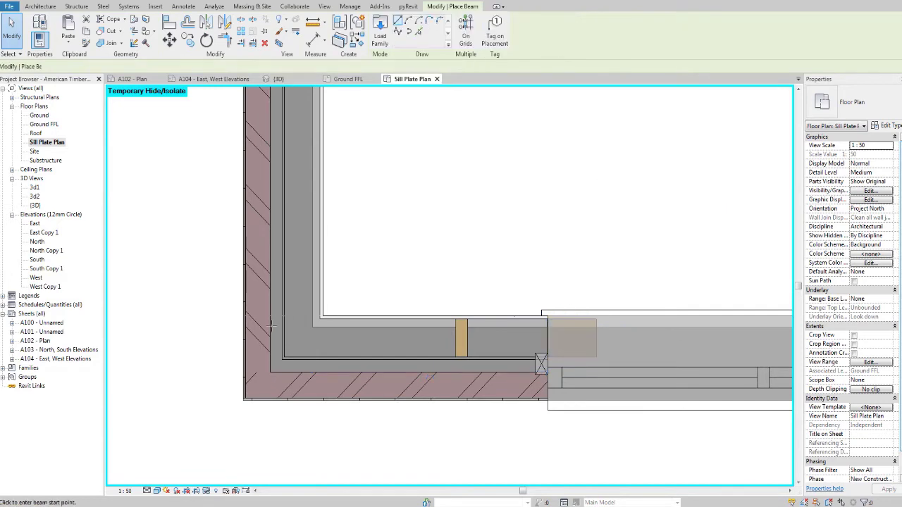
pyautogui.scroll(2, 347, 329)
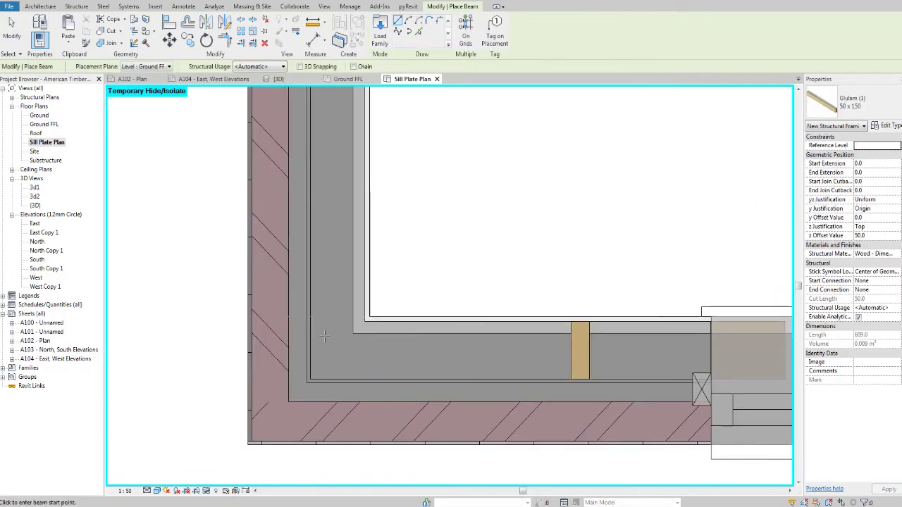
pyautogui.scroll(-3, 423, 367)
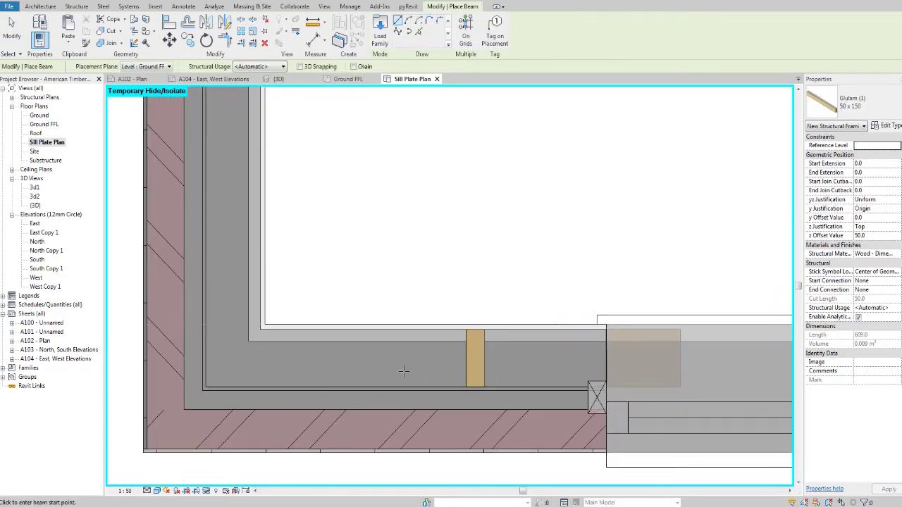
pyautogui.press('Escape')
pyautogui.press('Escape')
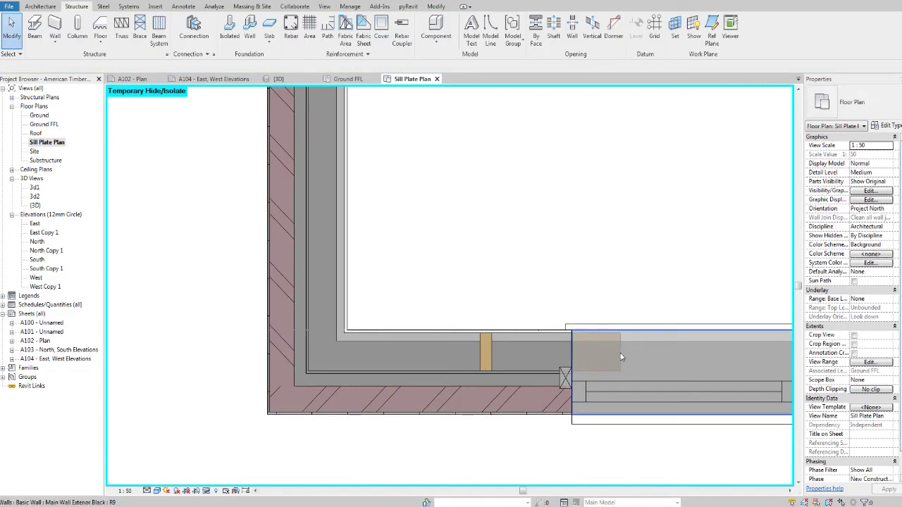
# - Extend the short glulam beam from the window opening along the wall to the adjoining side wall's inner edge
pyautogui.click(619, 352)
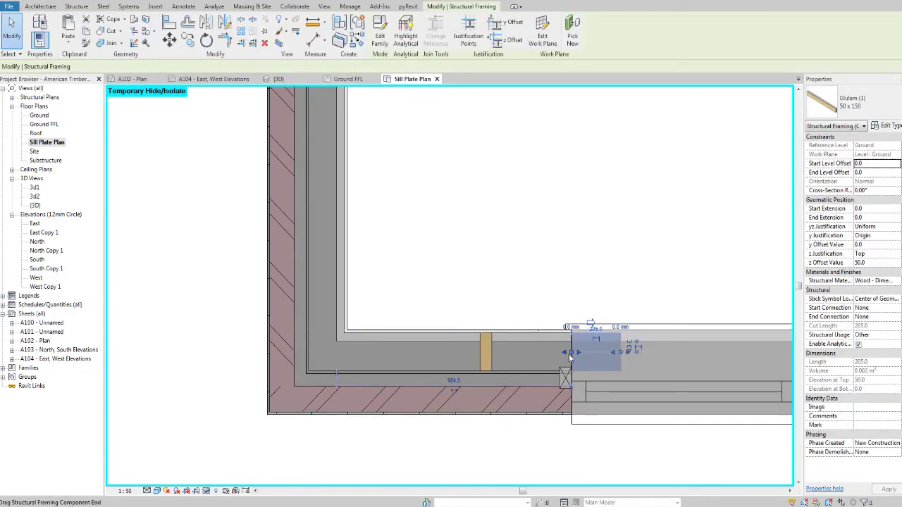
pyautogui.press('Escape')
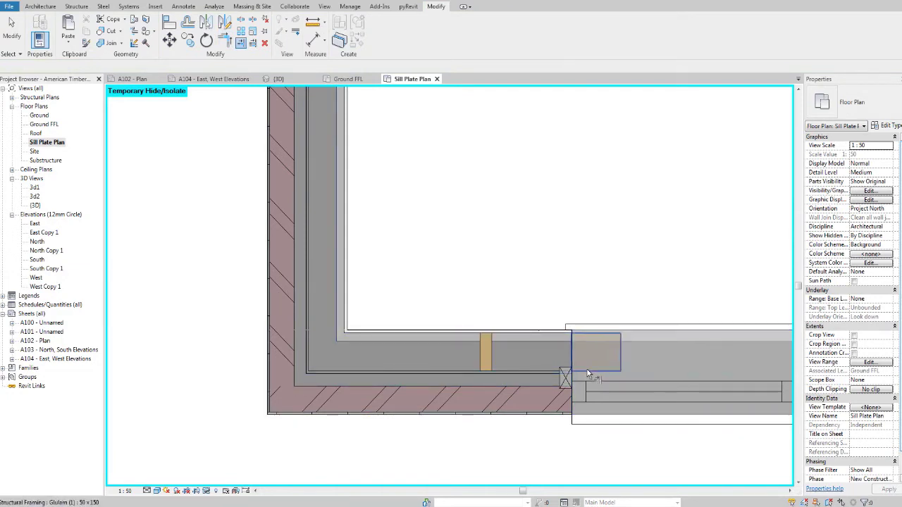
pyautogui.press('Tab')
pyautogui.press('Escape')
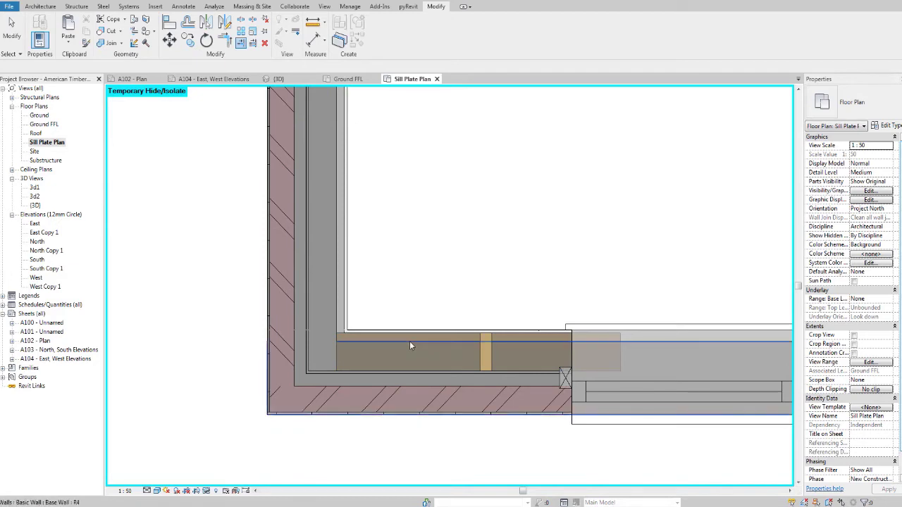
# - Trim the glulam beam's corner end to the side wall's innermost lining using a Start Extension of -32
pyautogui.moveTo(372, 349); pyautogui.dragTo(383, 345, button='middle')
pyautogui.scroll(2, 364, 343)
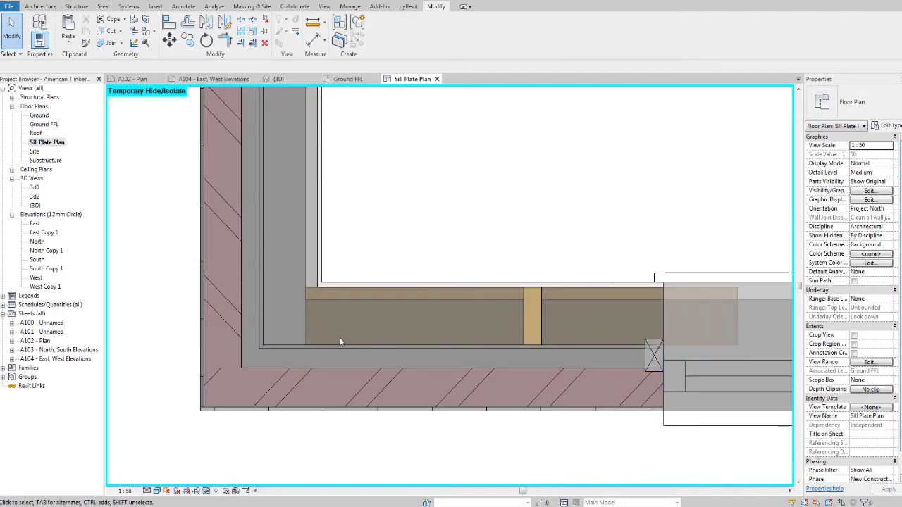
pyautogui.click(302, 318)
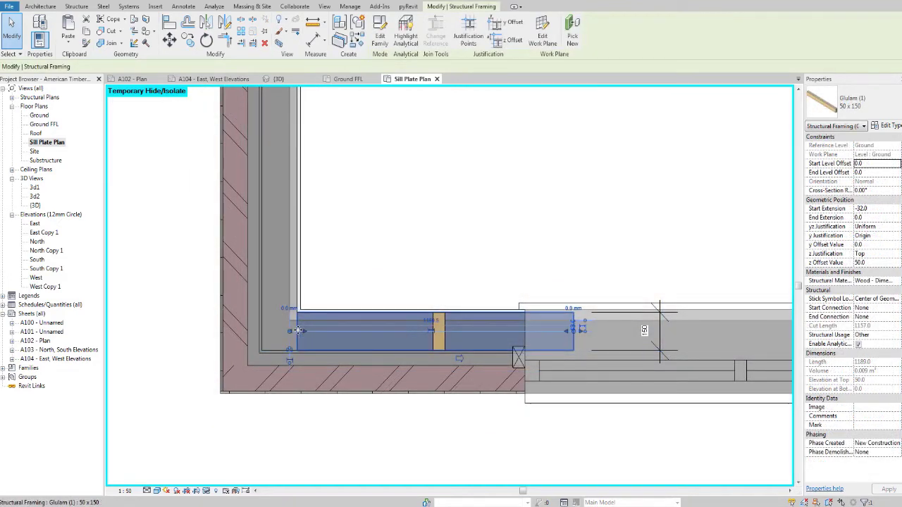
# - Copy the glulam beam into the room and rotate the copy 90 degrees
pyautogui.moveTo(298, 330); pyautogui.dragTo(353, 262)
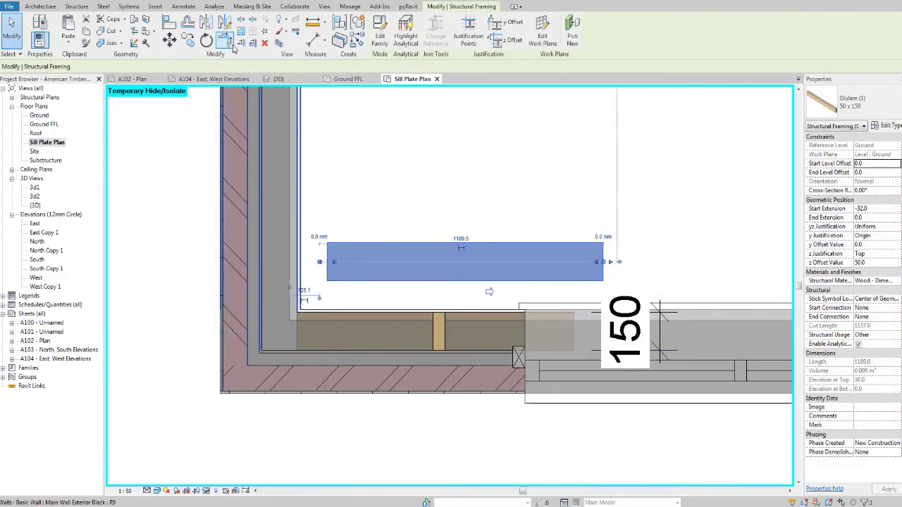
pyautogui.click(205, 39)
pyautogui.click(394, 181)
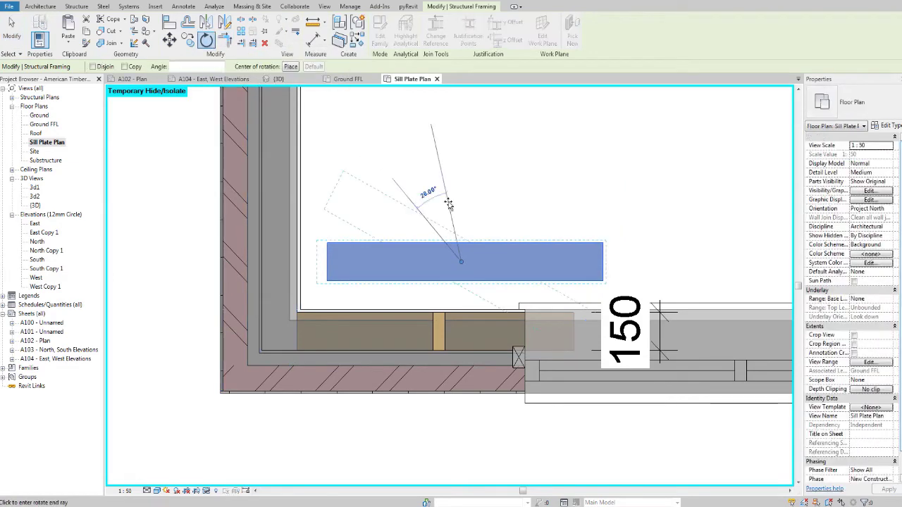
pyautogui.write('90')
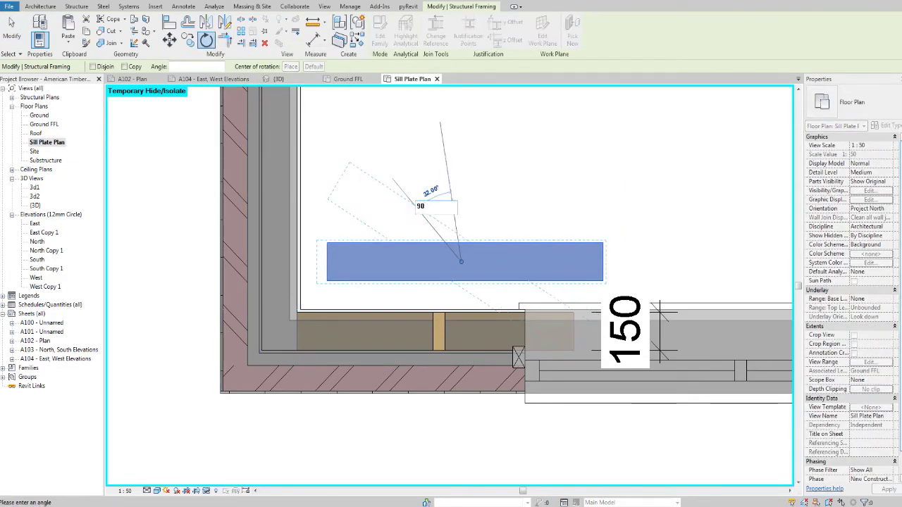
pyautogui.press('Return')
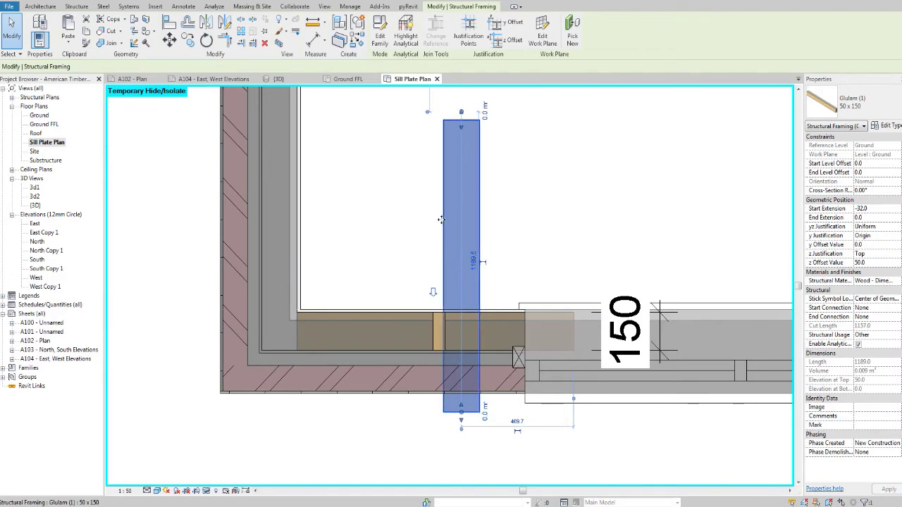
# - Move the rotated glulam beam into the side wall, snapping its lower end corner to the endpoint of the existing beam
pyautogui.moveTo(441, 220); pyautogui.dragTo(310, 92)
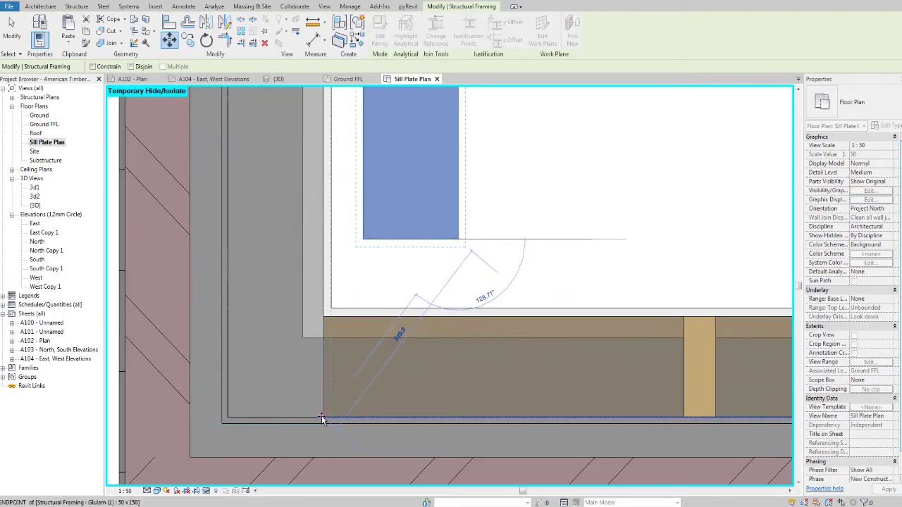
pyautogui.click(321, 418)
pyautogui.scroll(-5, 360, 329)
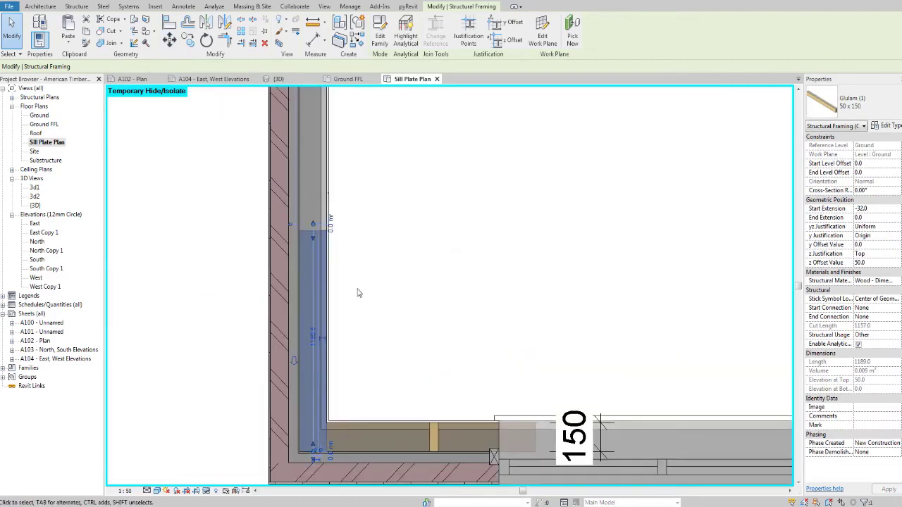
pyautogui.scroll(-2, 376, 186)
pyautogui.press('Escape')
pyautogui.moveTo(382, 190); pyautogui.dragTo(385, 274, button='middle')
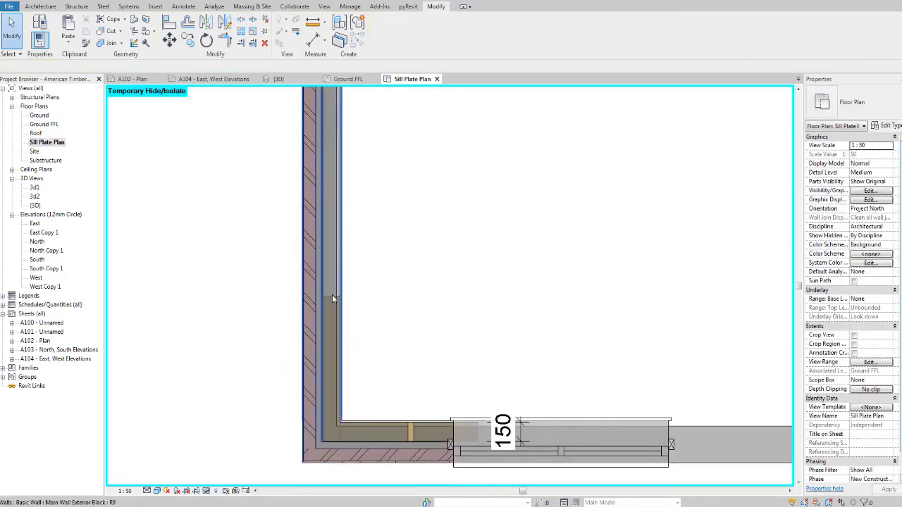
# - Extend the side wall's glulam beam along its full length to the core boundary line of the far wall with Trim/Extend Single Element
pyautogui.scroll(8, 304, 239)
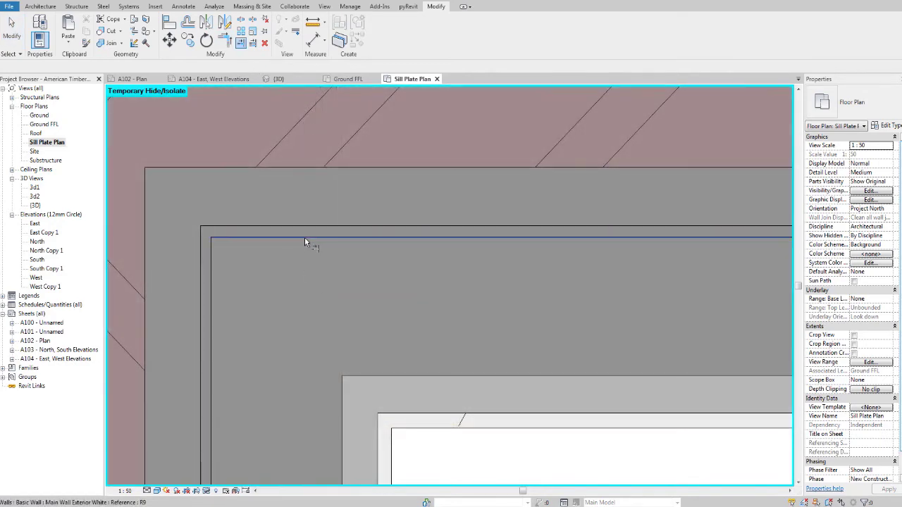
pyautogui.click(304, 238)
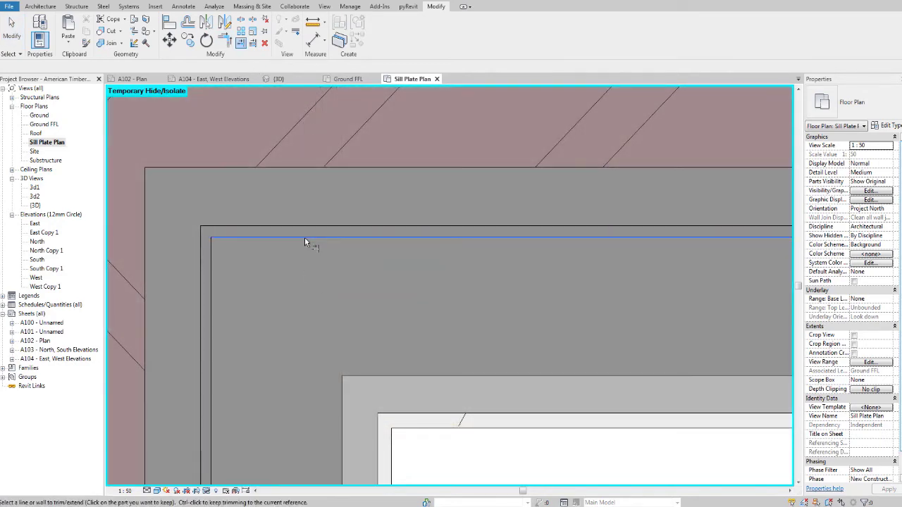
pyautogui.scroll(-8, 305, 237)
pyautogui.moveTo(370, 427); pyautogui.dragTo(448, 85, button='middle')
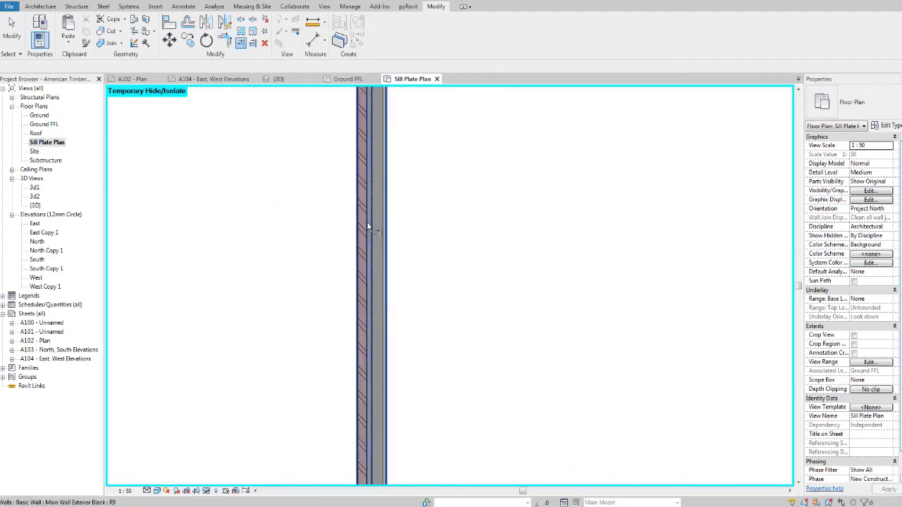
pyautogui.scroll(-3, 318, 307)
pyautogui.scroll(4, 322, 338)
pyautogui.scroll(-5, 340, 310)
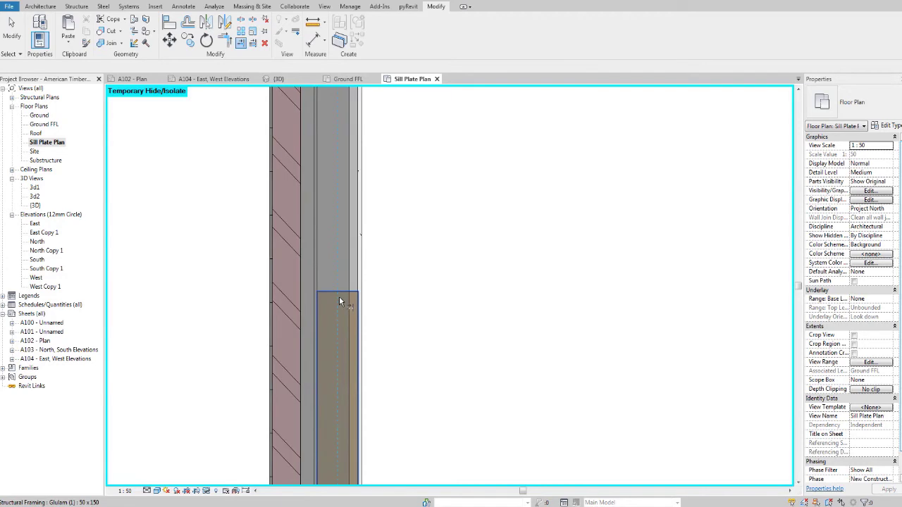
# - Inspect both corner ends of the extended side-wall sill plate in plan and check the plate in the 3D view
pyautogui.scroll(4, 339, 403)
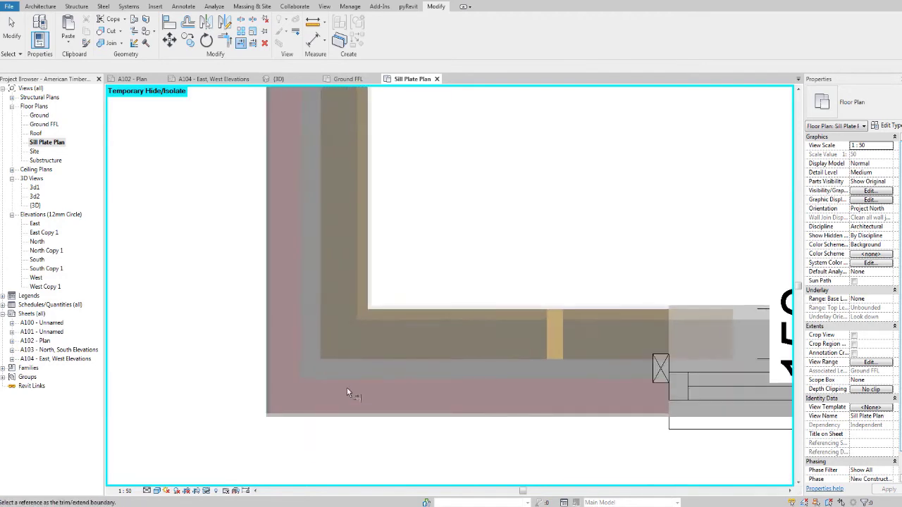
pyautogui.scroll(-4, 347, 389)
pyautogui.moveTo(386, 216); pyautogui.dragTo(363, 416, button='middle')
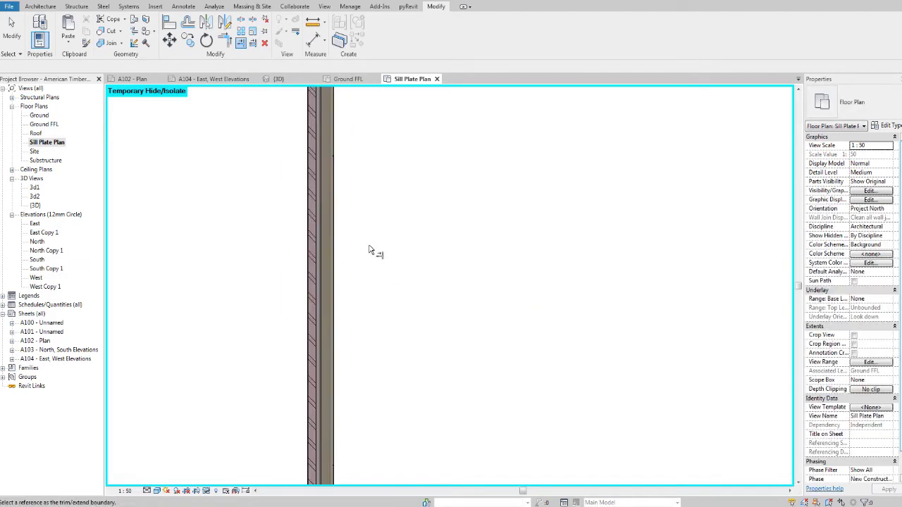
pyautogui.moveTo(373, 197); pyautogui.dragTo(372, 410, button='middle')
pyautogui.scroll(4, 340, 196)
pyautogui.scroll(2, 338, 192)
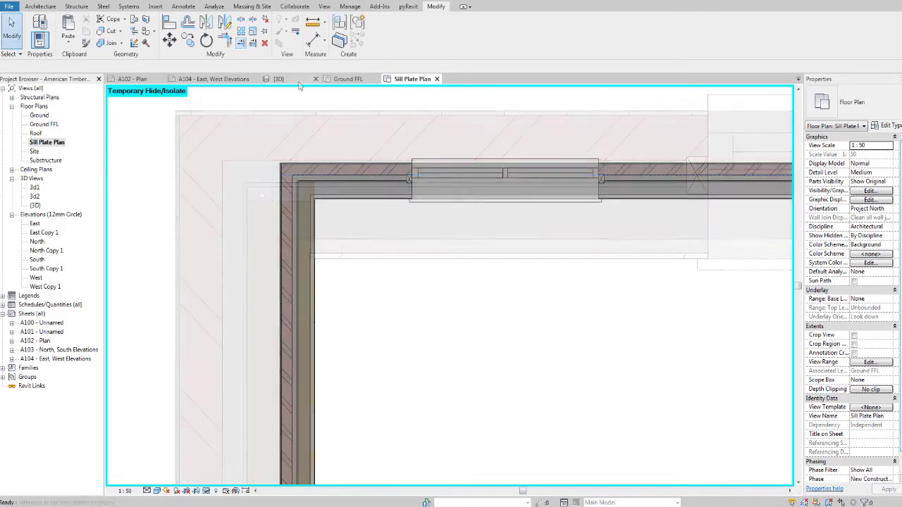
pyautogui.click(280, 79)
pyautogui.keyDown('shift'); pyautogui.moveTo(421, 323); pyautogui.dragTo(352, 256, button='middle'); pyautogui.keyUp('shift')
pyautogui.scroll(8, 352, 248)
pyautogui.moveTo(487, 354); pyautogui.dragTo(324, 332, button='middle')
pyautogui.scroll(-3, 317, 345)
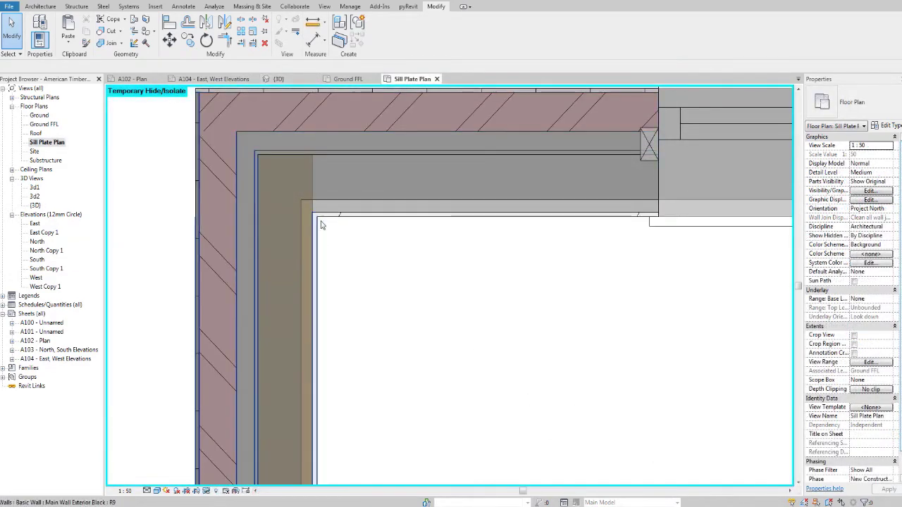
pyautogui.moveTo(324, 202); pyautogui.dragTo(325, 211, button='middle')
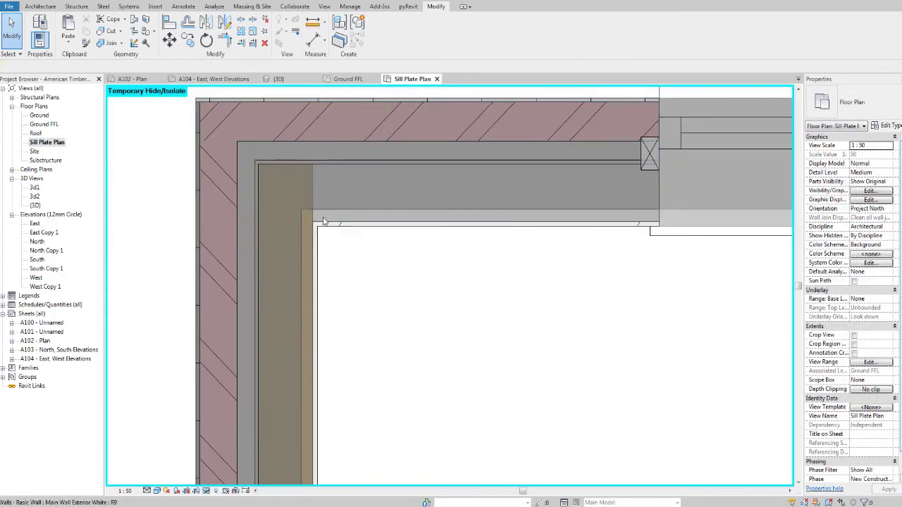
# - In the 3D view, edit the Base Wall type's assembly with a 50 Fiberglass Batt layer and a 150 structure layer
pyautogui.click(283, 81)
pyautogui.click(495, 329)
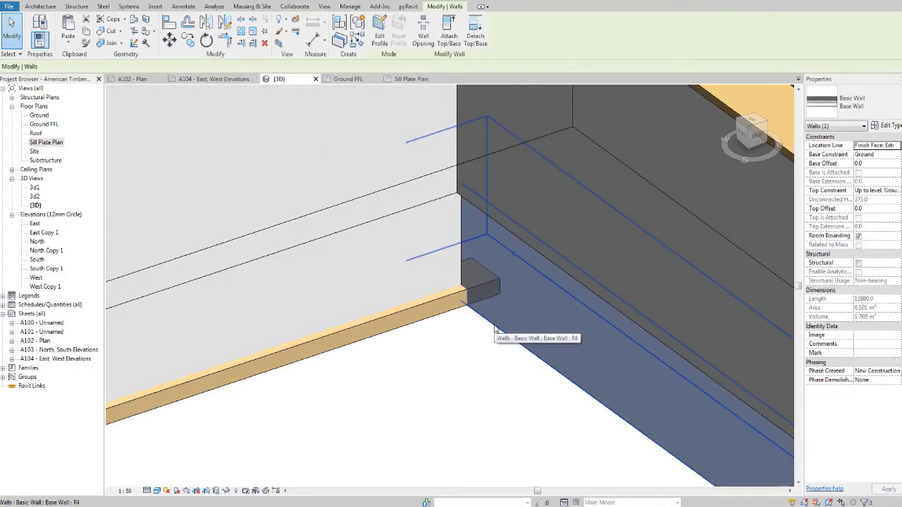
pyautogui.click(887, 127)
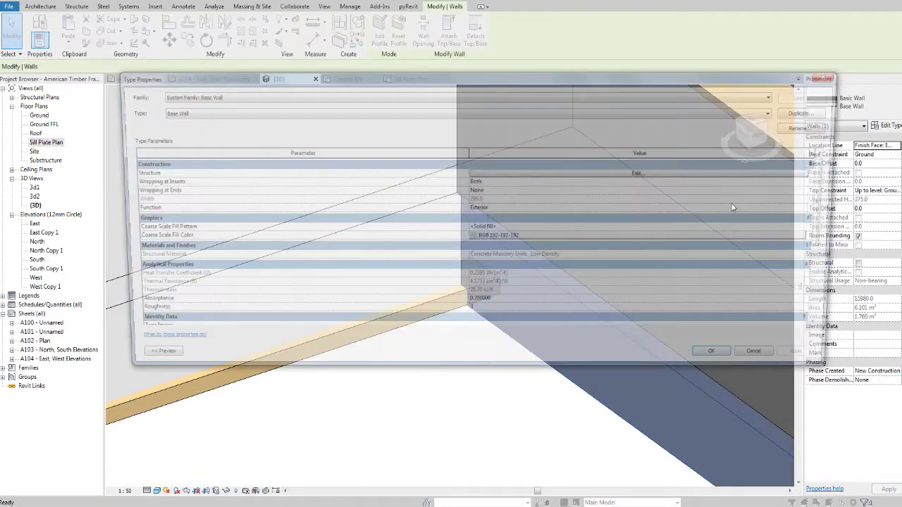
pyautogui.click(646, 173)
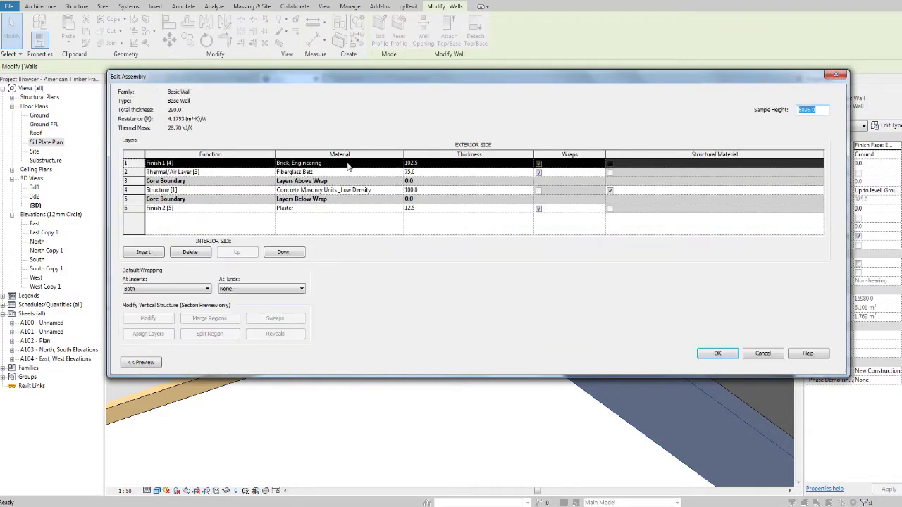
pyautogui.click(432, 173)
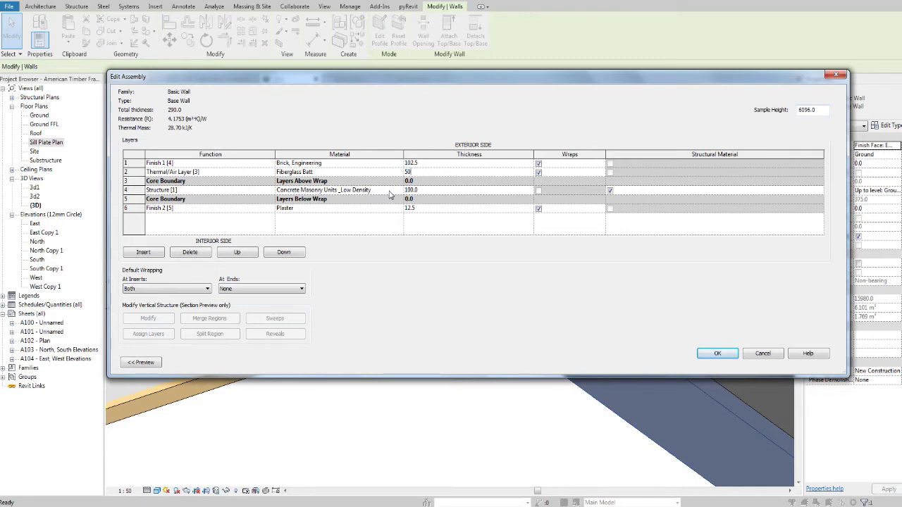
pyautogui.click(432, 190)
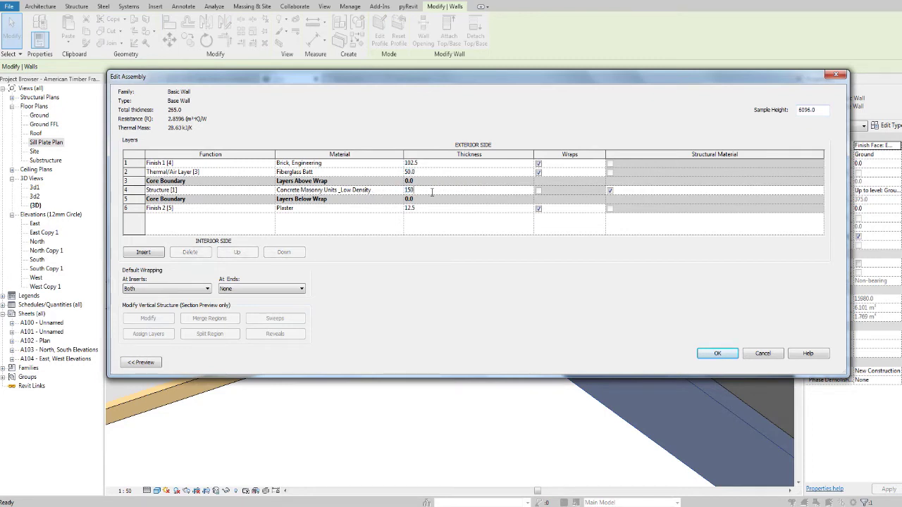
# - Assign the material Structure, Timber Truss Joist/Rafter Layer to the Base Wall's 150 structure layer
pyautogui.click(391, 192)
pyautogui.click(398, 191)
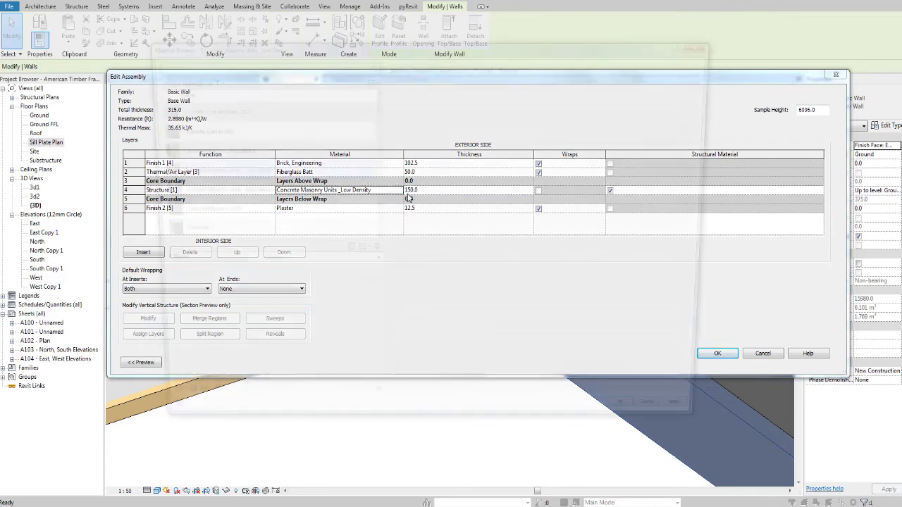
pyautogui.scroll(1, 278, 107)
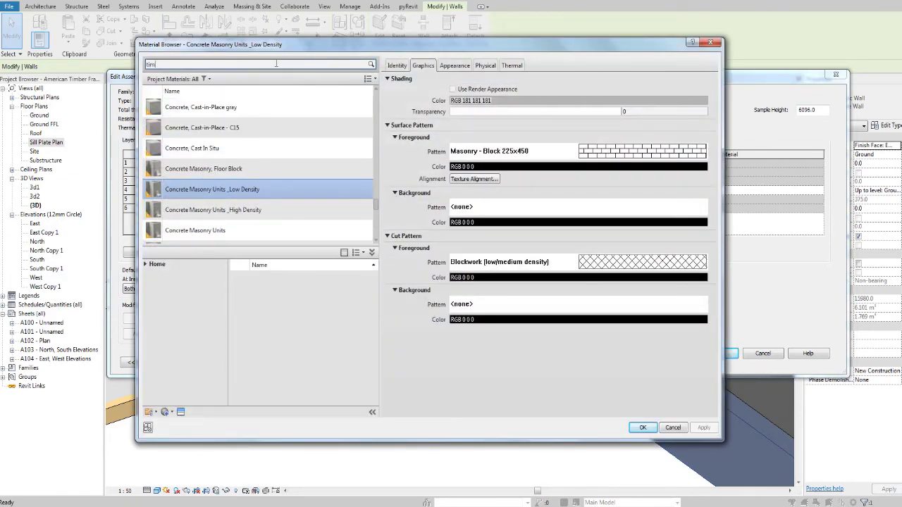
pyautogui.press('Return')
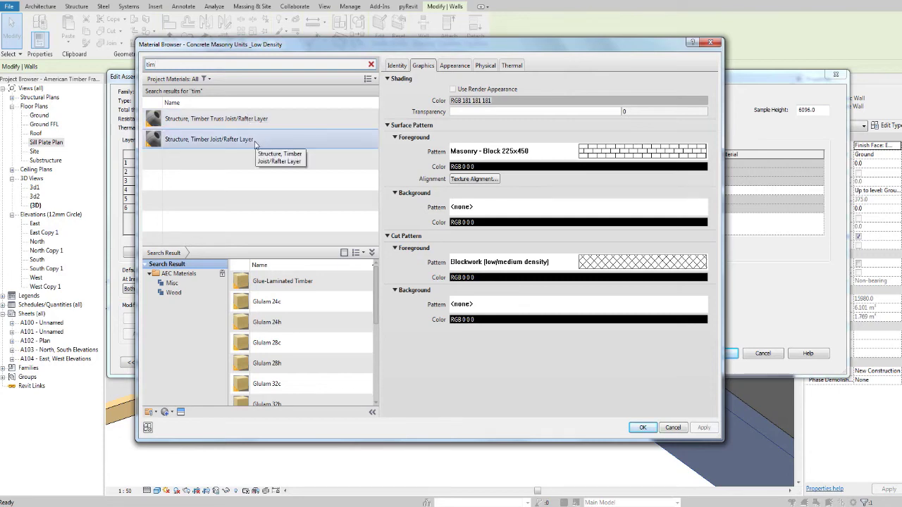
pyautogui.click(268, 123)
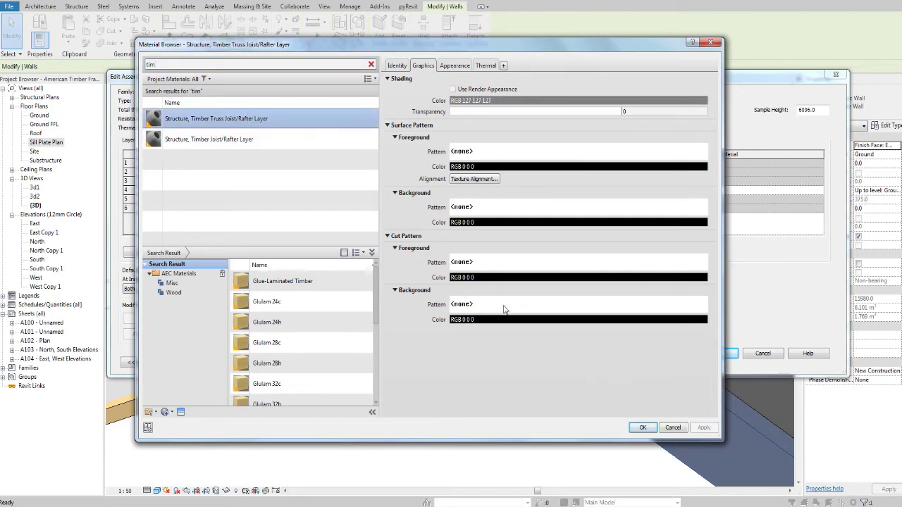
pyautogui.click(642, 428)
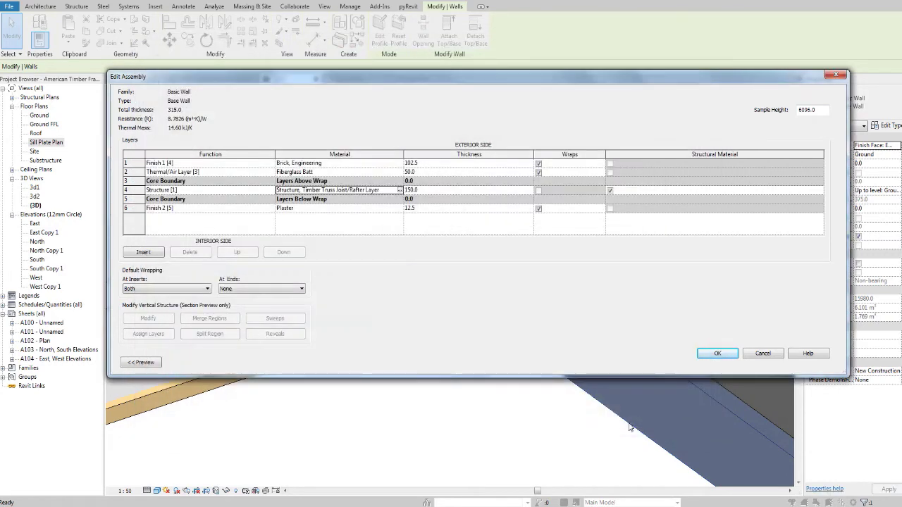
# - Insert a 9.5 structure layer of Oriented Strand Board on the exterior side of the timber layer and apply the Base Wall type changes
pyautogui.click(146, 253)
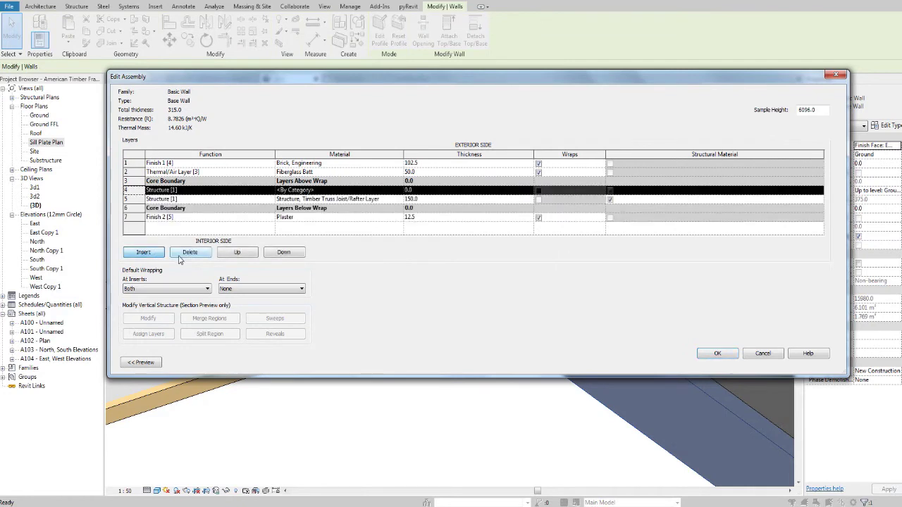
pyautogui.click(414, 191)
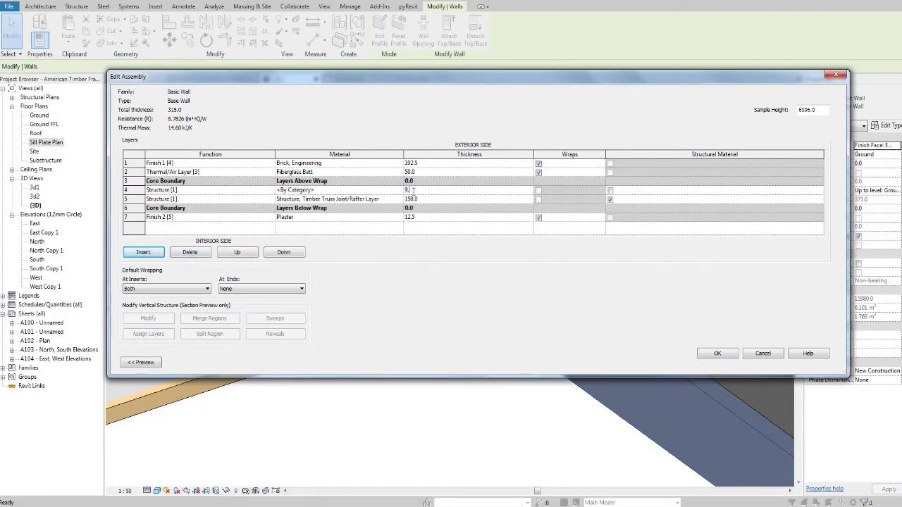
pyautogui.click(395, 191)
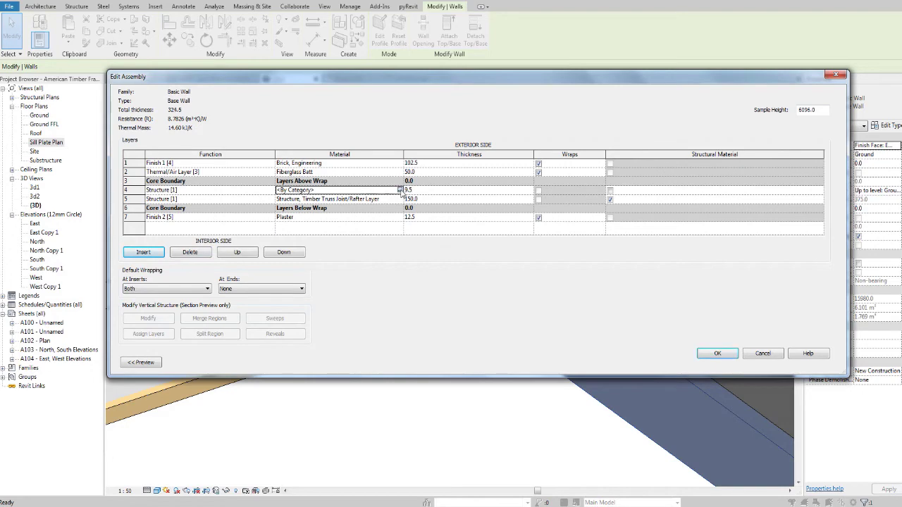
pyautogui.click(399, 191)
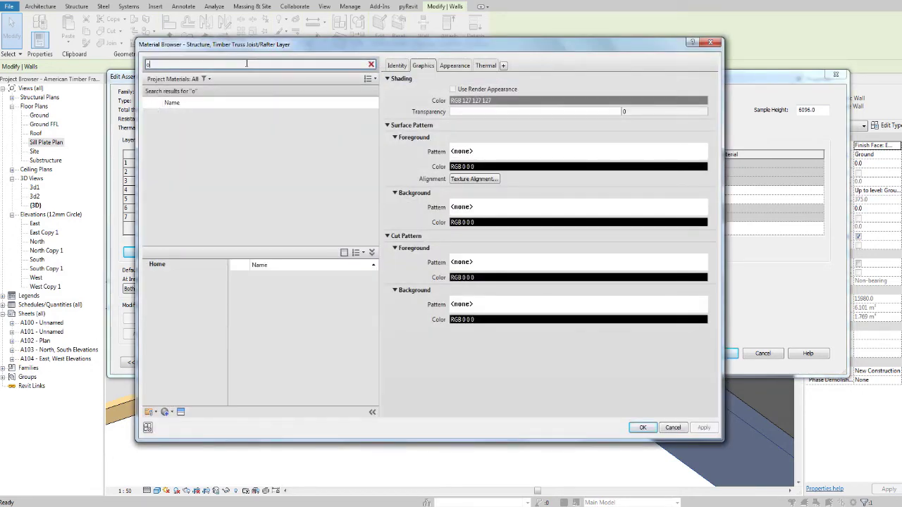
pyautogui.write('osb')
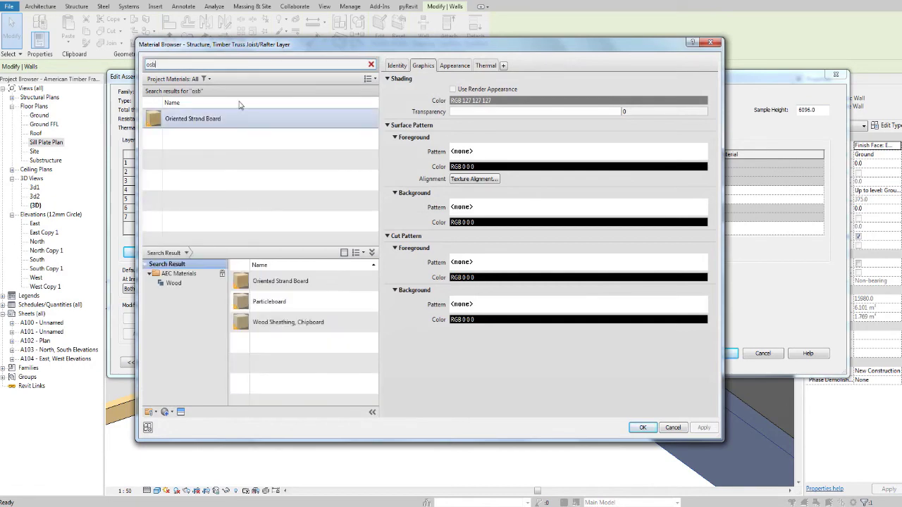
pyautogui.click(237, 119)
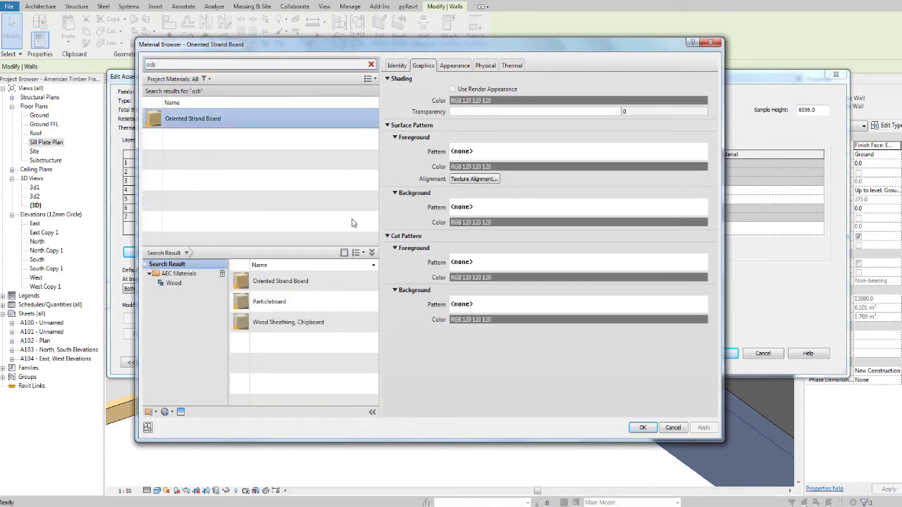
pyautogui.click(641, 427)
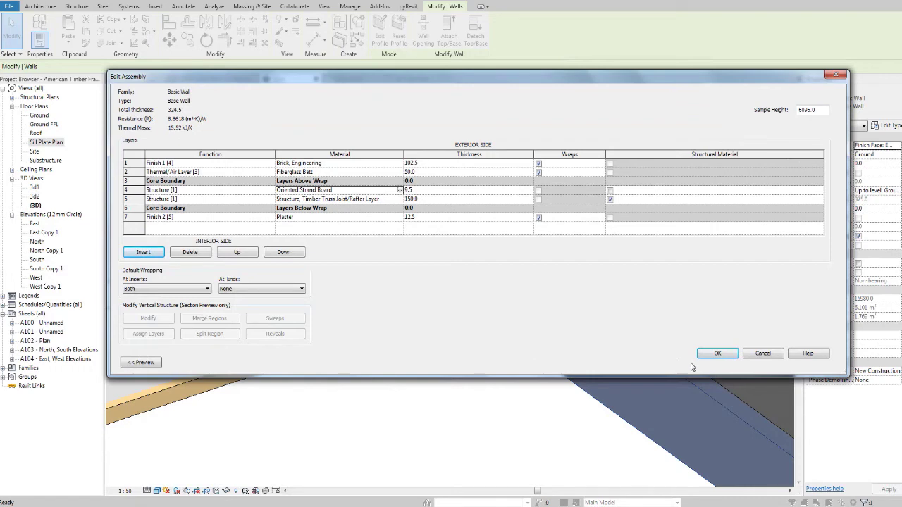
pyautogui.click(716, 354)
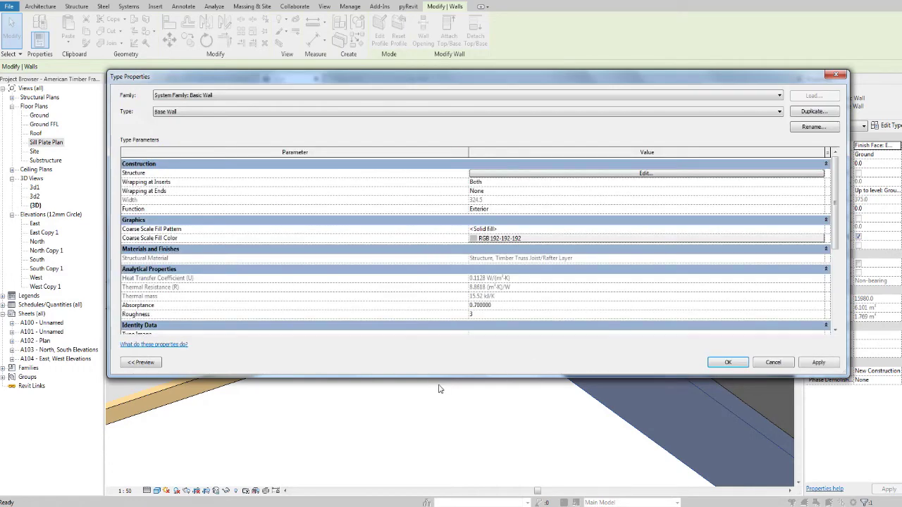
pyautogui.click(731, 362)
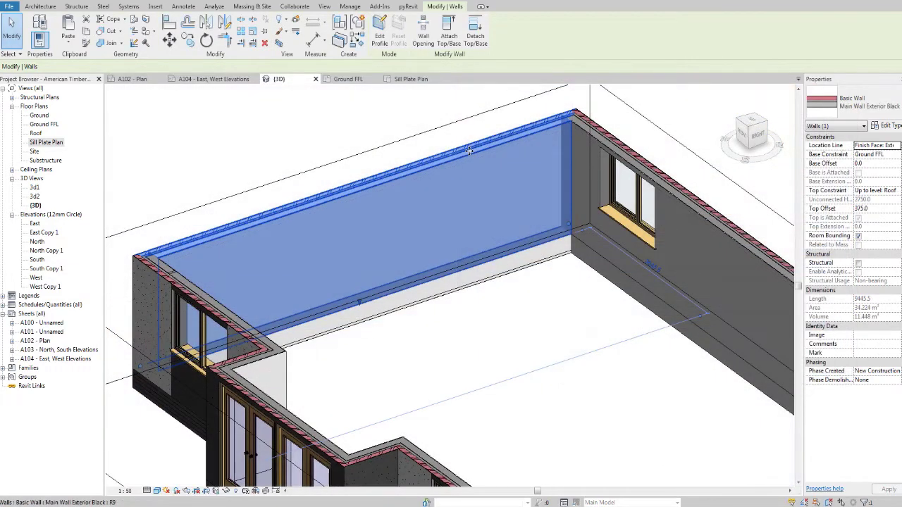
# - Override the wall category's graphics in the 3D view with a surface transparency of 50
pyautogui.rightClick(470, 151)
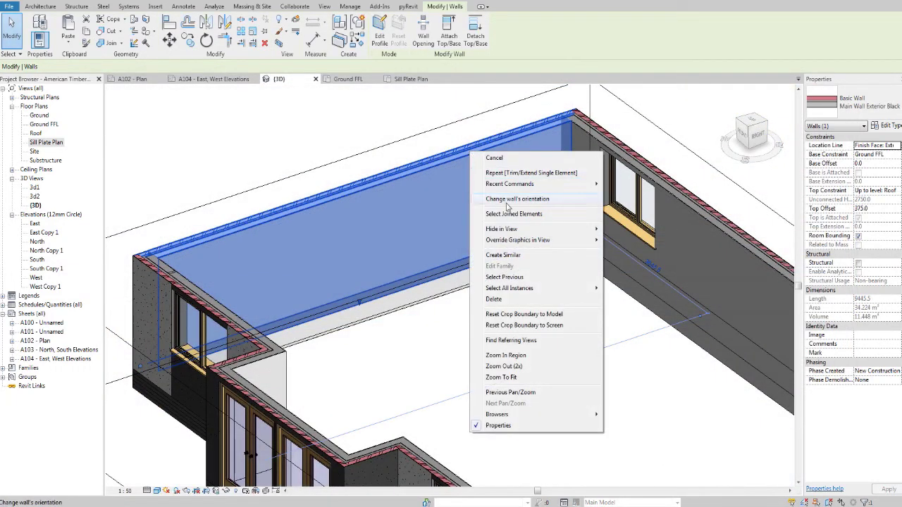
pyautogui.moveTo(576, 289)
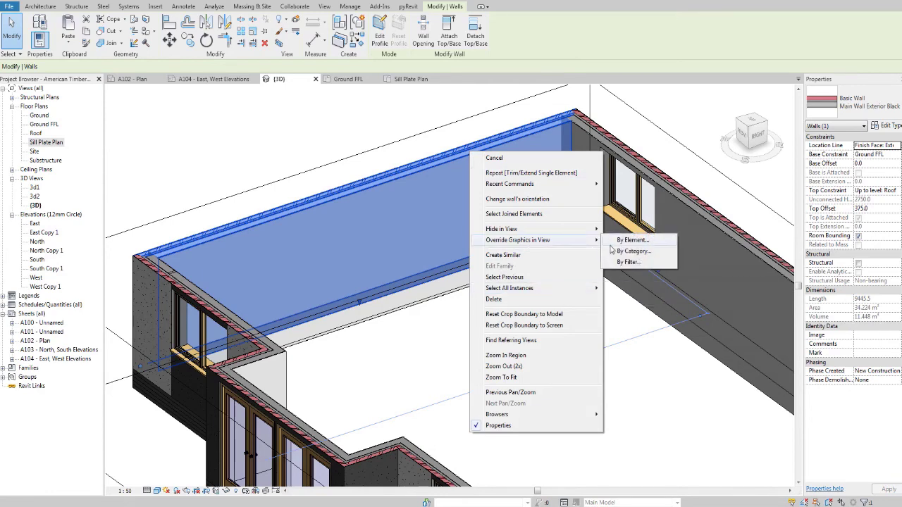
pyautogui.click(613, 250)
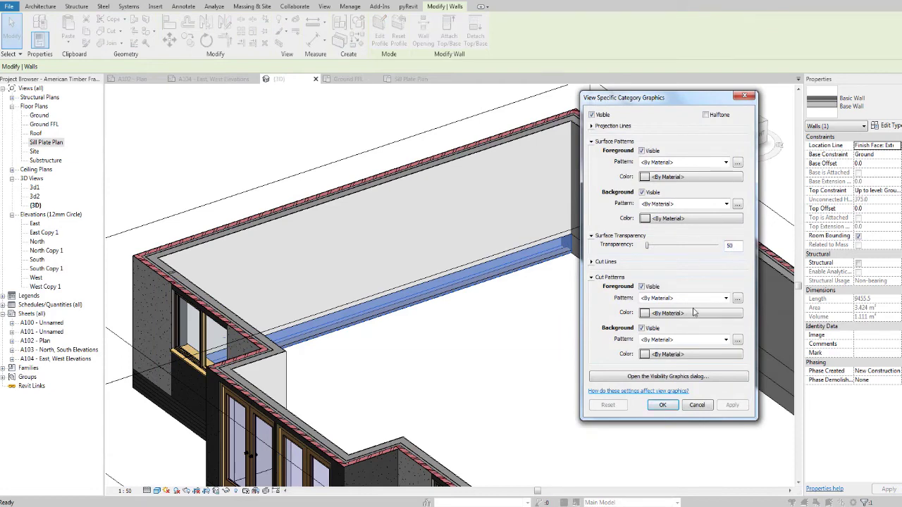
pyautogui.click(662, 406)
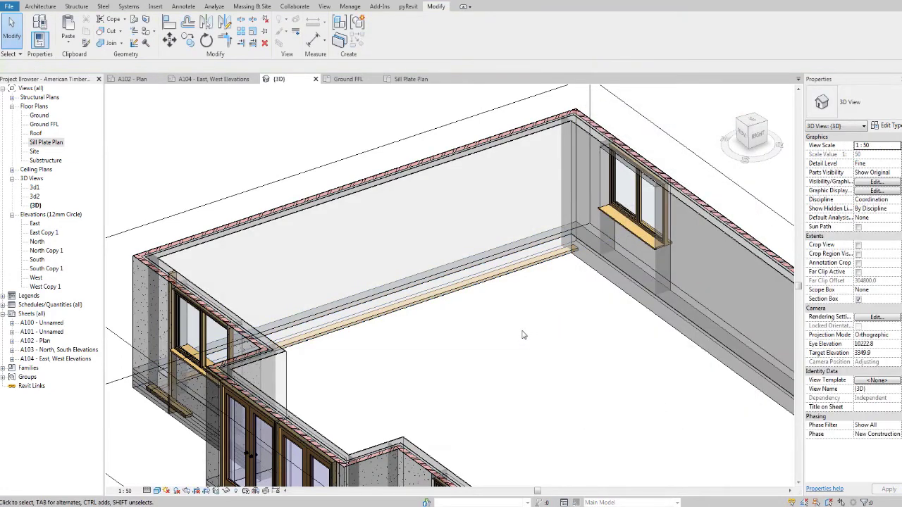
# - Examine the sill plates through the transparent walls of the 3D model from several angles and distances
pyautogui.moveTo(463, 311); pyautogui.dragTo(509, 296, button='middle')
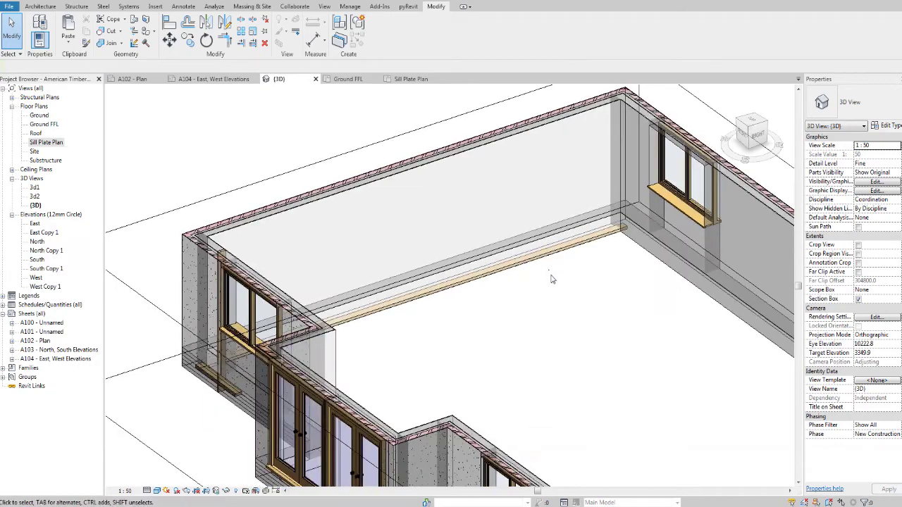
pyautogui.keyDown('shift'); pyautogui.moveTo(566, 298); pyautogui.dragTo(539, 316, button='middle'); pyautogui.keyUp('shift')
pyautogui.keyDown('shift'); pyautogui.moveTo(492, 388); pyautogui.dragTo(444, 427, button='middle'); pyautogui.keyUp('shift')
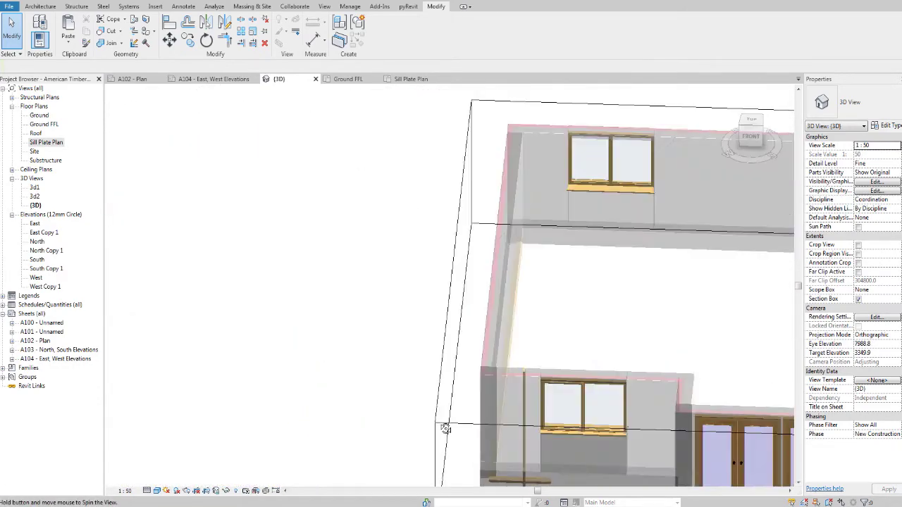
pyautogui.moveTo(537, 284); pyautogui.dragTo(381, 360, button='middle')
pyautogui.scroll(3, 384, 343)
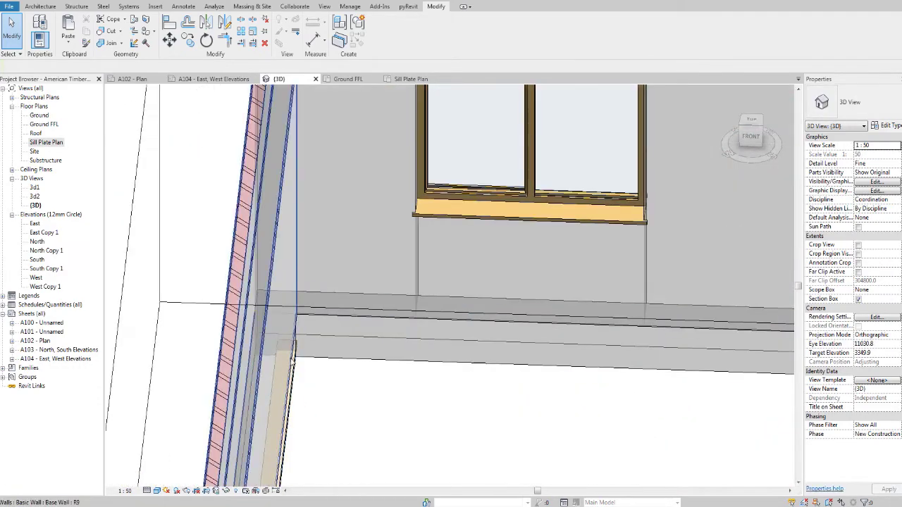
pyautogui.scroll(-8, 456, 371)
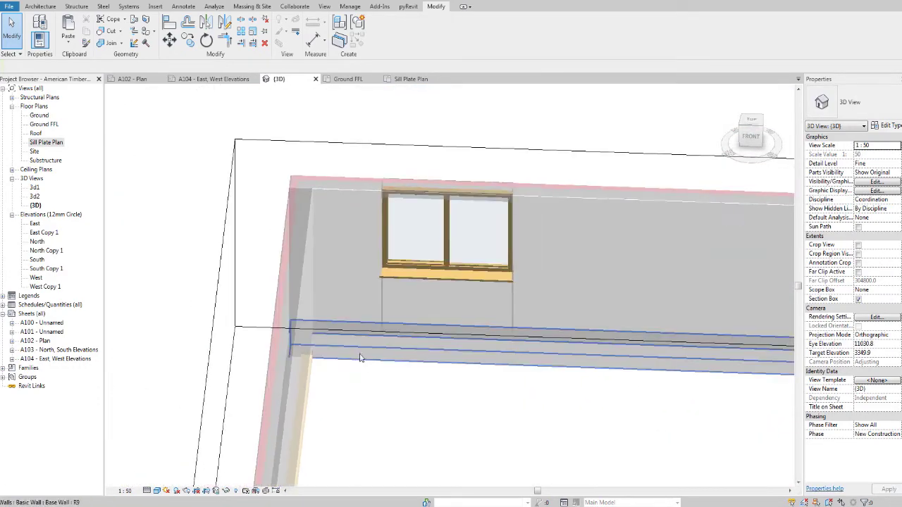
pyautogui.keyDown('shift'); pyautogui.moveTo(483, 348); pyautogui.dragTo(515, 366, button='middle'); pyautogui.keyUp('shift')
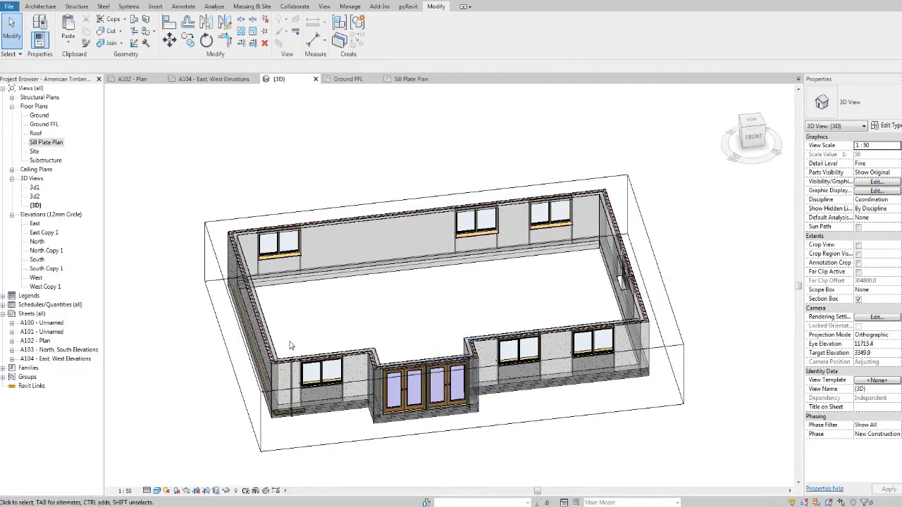
pyautogui.moveTo(285, 326); pyautogui.dragTo(324, 338, button='middle')
pyautogui.scroll(1, 323, 338)
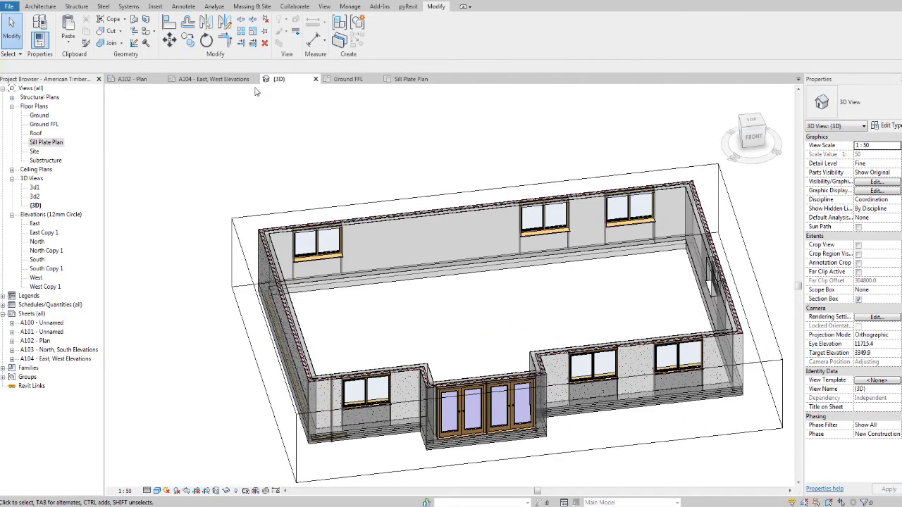
# - In the Sill Plate Plan, copy the short front-left 50 x 150 glulam plate into the timber layer at the house's rear-left corner
pyautogui.click(409, 82)
pyautogui.scroll(-2, 307, 245)
pyautogui.moveTo(298, 248); pyautogui.dragTo(298, 99, button='middle')
pyautogui.scroll(2, 410, 210)
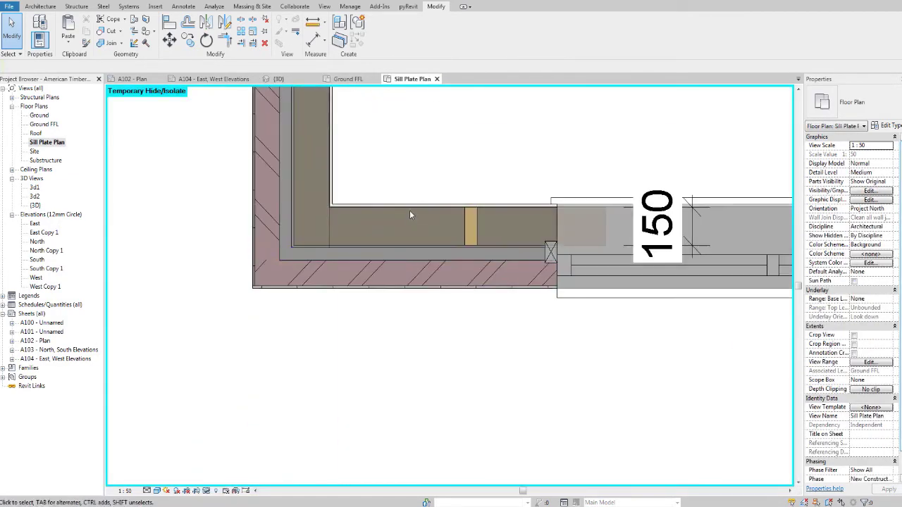
pyautogui.click(410, 213)
pyautogui.scroll(5, 423, 226)
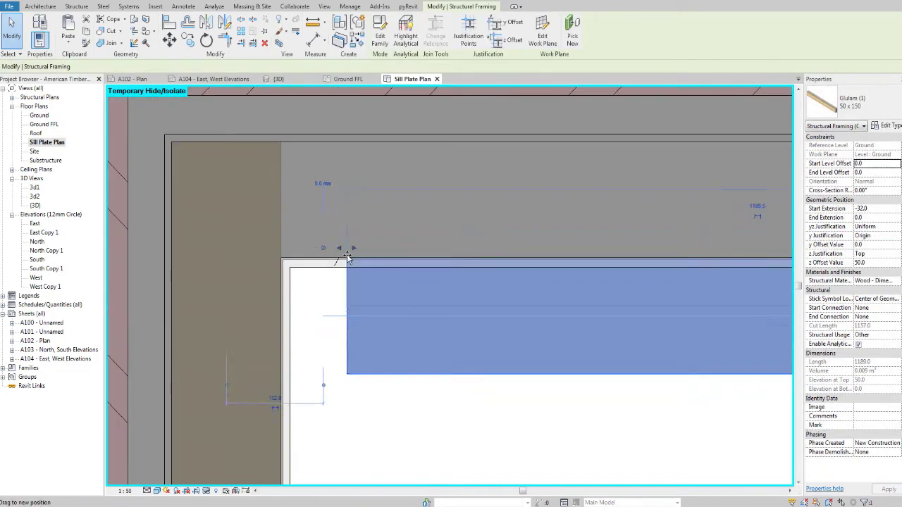
pyautogui.click(349, 185)
pyautogui.scroll(5, 269, 134)
pyautogui.click(369, 163)
pyautogui.scroll(-6, 219, 166)
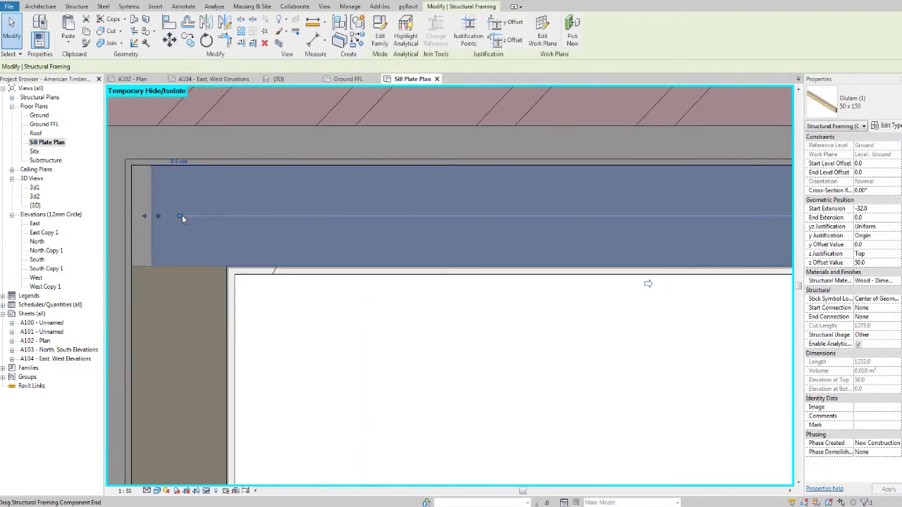
# - Trim the copied rear plate to the left side plate's inner face and extend the side plate into the rear-left corner
pyautogui.rightClick(180, 215)
pyautogui.click(213, 274)
pyautogui.moveTo(201, 216); pyautogui.dragTo(226, 215)
pyautogui.click(181, 200)
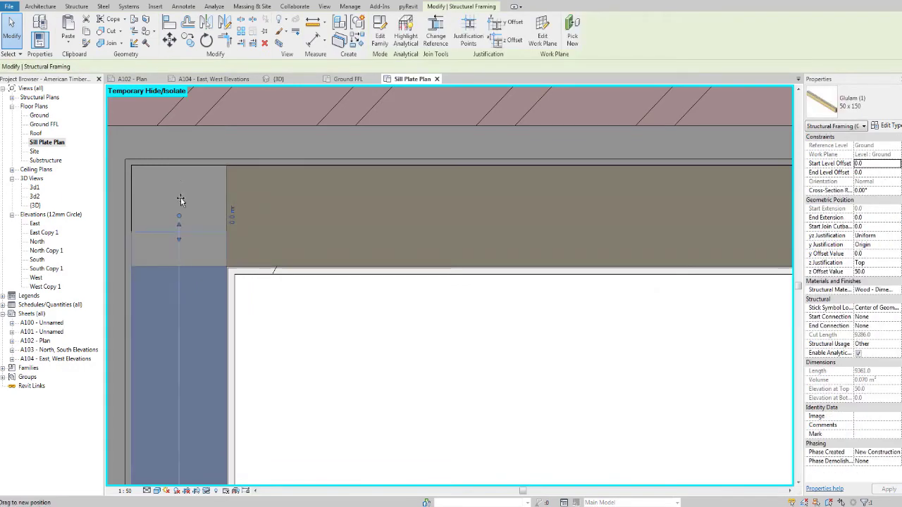
pyautogui.press('Escape')
pyautogui.scroll(-4, 163, 280)
pyautogui.click(327, 266)
pyautogui.scroll(4, 222, 282)
pyautogui.scroll(-3, 221, 282)
pyautogui.click(241, 42)
pyautogui.scroll(-6, 304, 204)
pyautogui.moveTo(740, 225); pyautogui.dragTo(510, 225, button='middle')
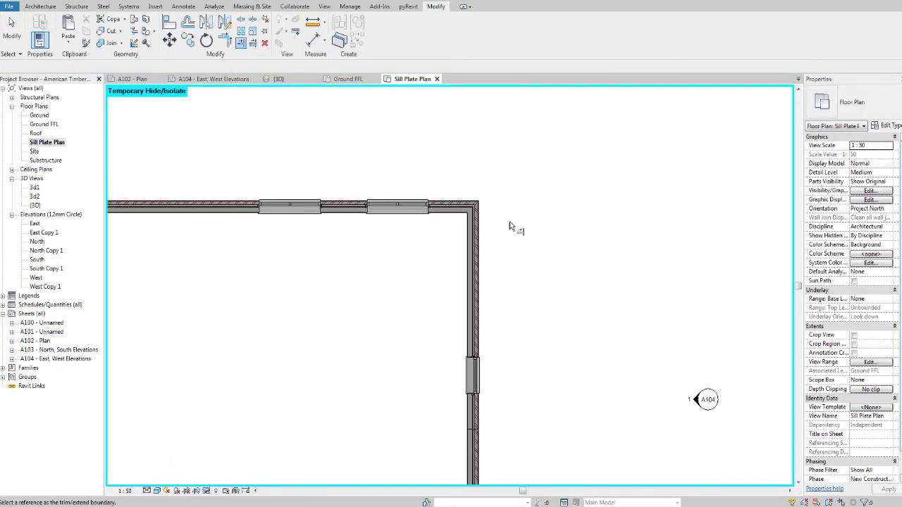
pyautogui.scroll(8, 466, 210)
pyautogui.press('Escape')
pyautogui.scroll(-9, 527, 322)
pyautogui.scroll(4, 224, 317)
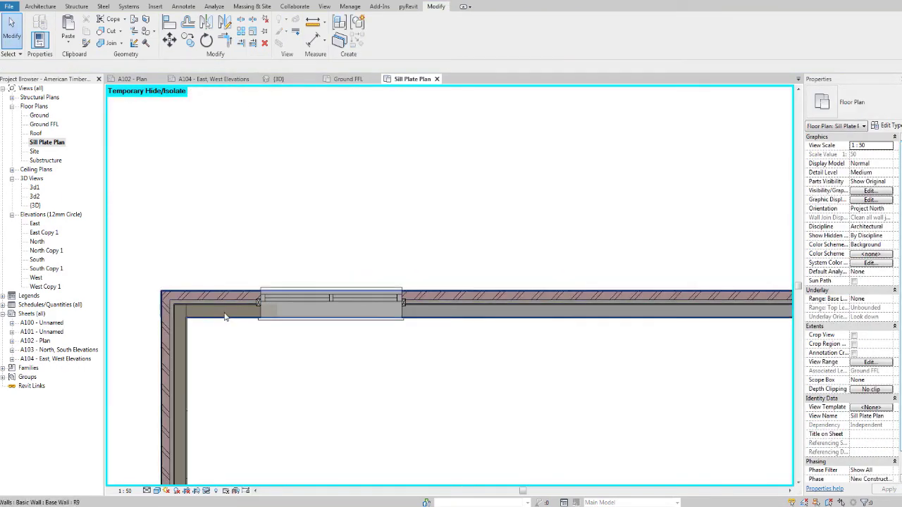
# - Stretch the rear sill plate along the whole rear wall up to the right side wall's inner timber face
pyautogui.scroll(5, 248, 316)
pyautogui.click(248, 316)
pyautogui.scroll(-6, 376, 290)
pyautogui.moveTo(376, 290); pyautogui.dragTo(520, 308)
pyautogui.scroll(8, 521, 308)
pyautogui.press('Escape')
pyautogui.scroll(-3, 525, 310)
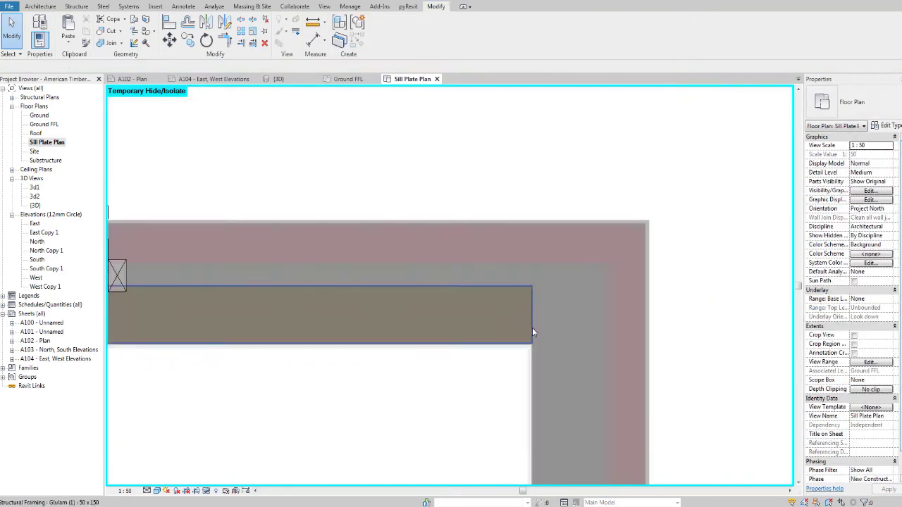
# - Copy the left side wall's sill plate to the right side wall, placing it against the end of the rear plate
pyautogui.scroll(-6, 532, 328)
pyautogui.scroll(8, 335, 291)
pyautogui.click(353, 261)
pyautogui.press('c')
pyautogui.press('o')
pyautogui.scroll(2, 316, 262)
pyautogui.click(316, 261)
pyautogui.scroll(-8, 316, 262)
pyautogui.moveTo(761, 317); pyautogui.dragTo(247, 325, button='middle')
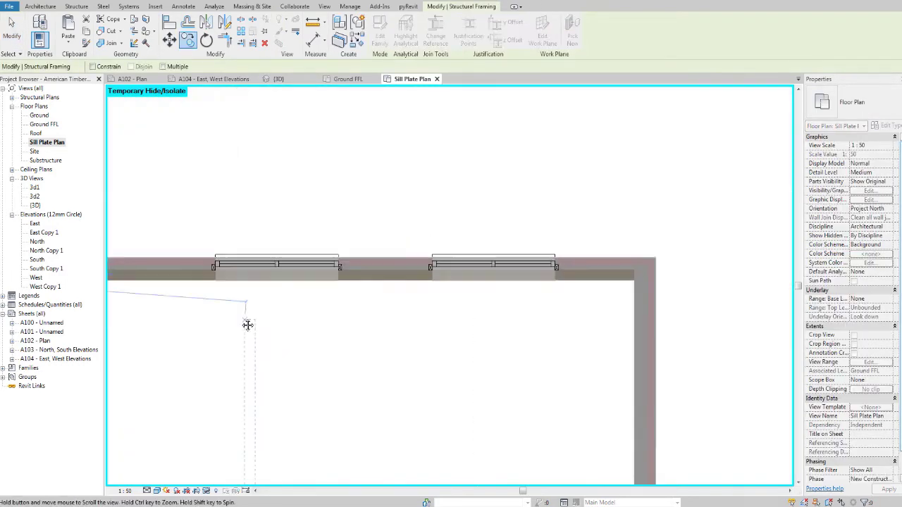
pyautogui.scroll(8, 650, 271)
pyautogui.click(441, 253)
pyautogui.press('Escape')
# - Extend the rear end of the right side wall's sill plate into the rear-right corner
pyautogui.rightClick(480, 320)
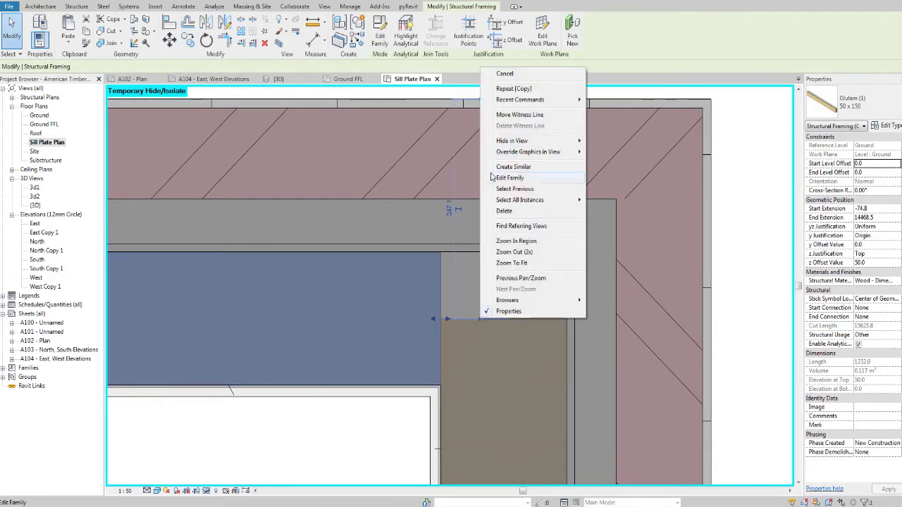
pyautogui.click(529, 326)
pyautogui.press('Escape')
pyautogui.click(509, 321)
pyautogui.rightClick(505, 321)
pyautogui.click(488, 323)
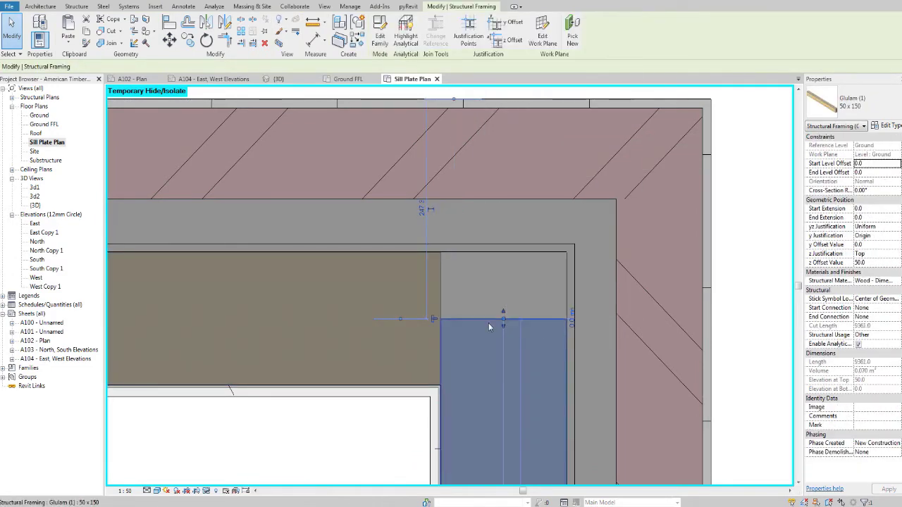
pyautogui.press('Escape')
# - Copy the short front-left sill plate across to the front wall near the house's front-right corner
pyautogui.scroll(-7, 507, 249)
pyautogui.moveTo(548, 458); pyautogui.dragTo(617, 92, button='middle')
pyautogui.scroll(1, 589, 402)
pyautogui.scroll(-3, 589, 402)
pyautogui.scroll(5, 219, 410)
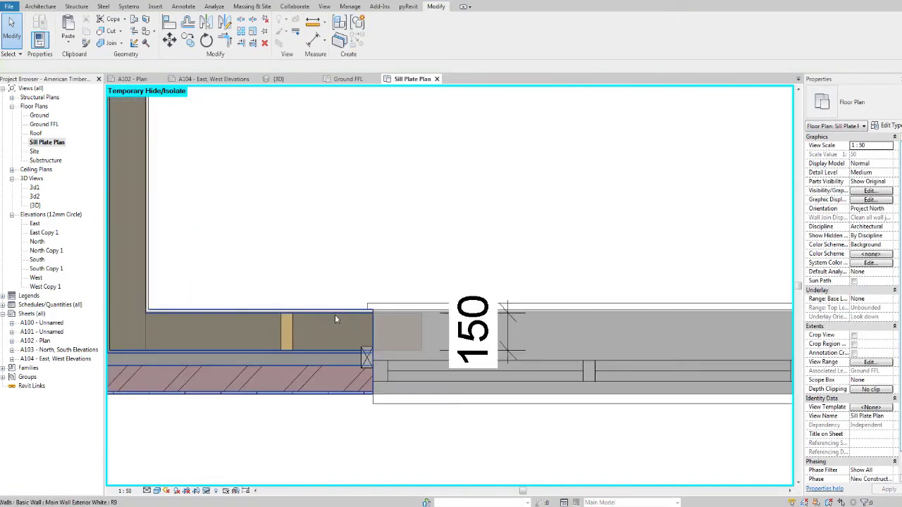
pyautogui.moveTo(423, 324); pyautogui.dragTo(579, 320)
pyautogui.scroll(-5, 520, 246)
pyautogui.scroll(6, 648, 444)
pyautogui.scroll(2, 577, 372)
pyautogui.press('a')
pyautogui.press('l')
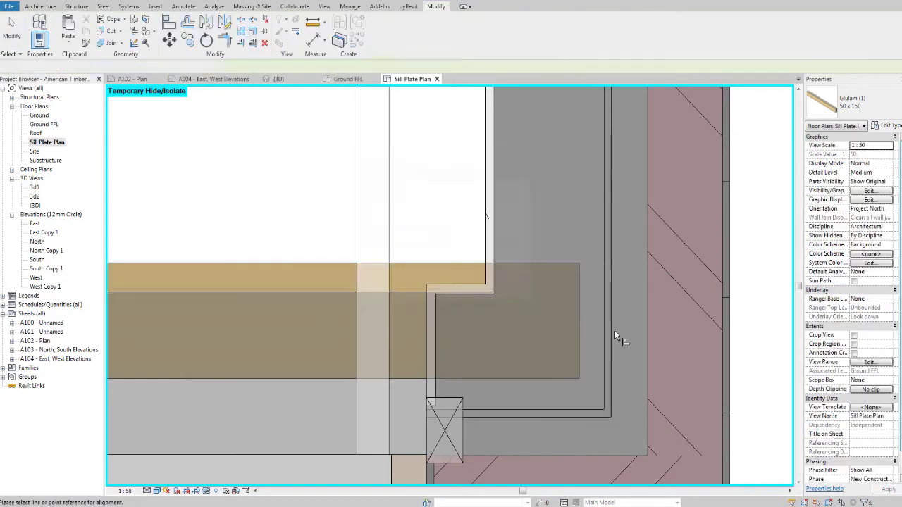
pyautogui.press('Escape')
# - Move the copied front plate by its lower end corner into the timber layer at the front-right corner
pyautogui.click(574, 321)
pyautogui.press('m')
pyautogui.press('v')
pyautogui.click(580, 378)
pyautogui.scroll(-6, 580, 377)
pyautogui.scroll(4, 609, 397)
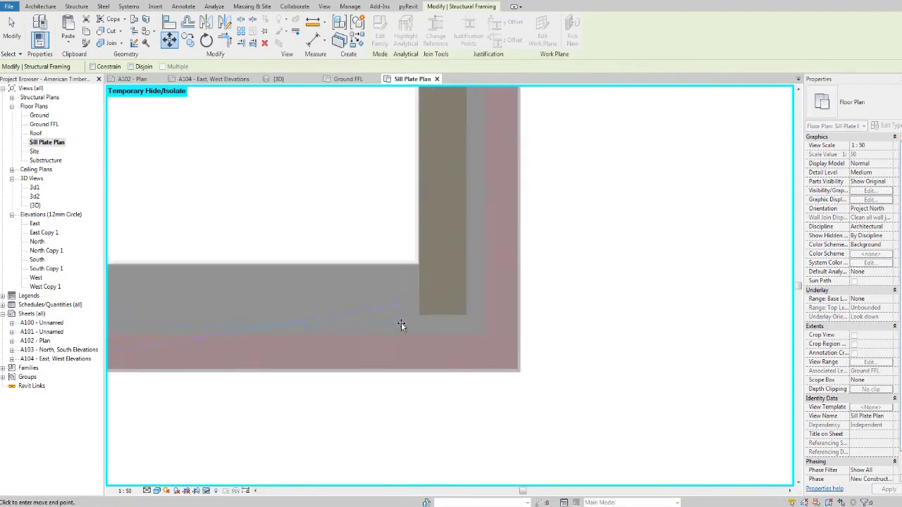
pyautogui.scroll(5, 403, 320)
pyautogui.click(723, 315)
pyautogui.press('Escape')
# - Extend the right side plate through the front-right corner and butt the front plate's end against its inner face
pyautogui.scroll(-1, 469, 313)
pyautogui.moveTo(645, 387); pyautogui.dragTo(595, 351, button='middle')
pyautogui.click(594, 351)
pyautogui.moveTo(595, 350); pyautogui.dragTo(392, 351)
pyautogui.click(510, 259)
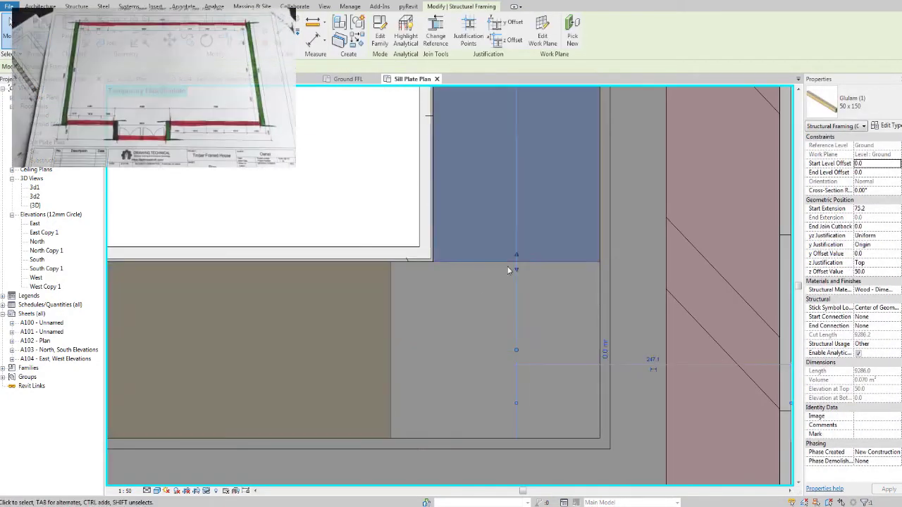
pyautogui.moveTo(515, 270); pyautogui.dragTo(513, 438)
pyautogui.click(380, 353)
pyautogui.moveTo(399, 350); pyautogui.dragTo(432, 351)
pyautogui.press('Escape')
pyautogui.scroll(-5, 433, 351)
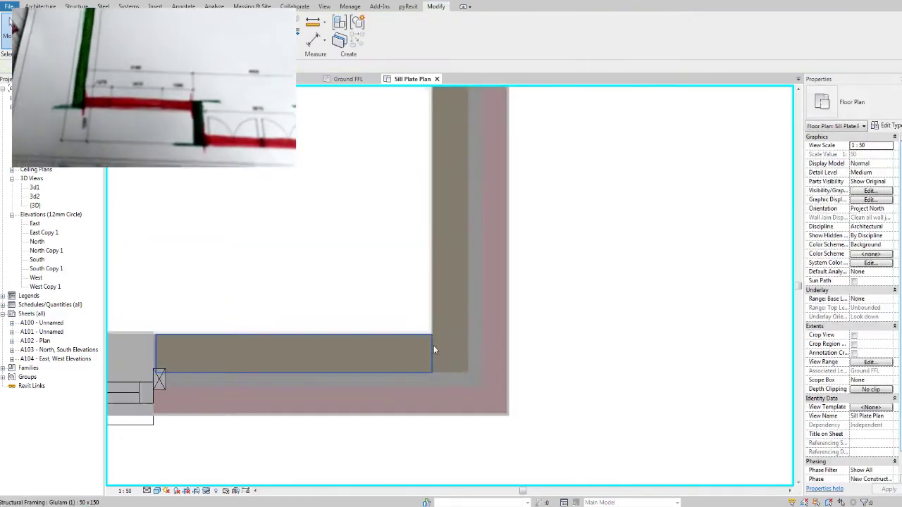
# - Stretch the right-hand front sill plate along the front wall to the corner of the entrance bay's right return
pyautogui.scroll(-5, 703, 332)
pyautogui.scroll(9, 262, 347)
pyautogui.scroll(-10, 302, 245)
pyautogui.scroll(7, 491, 254)
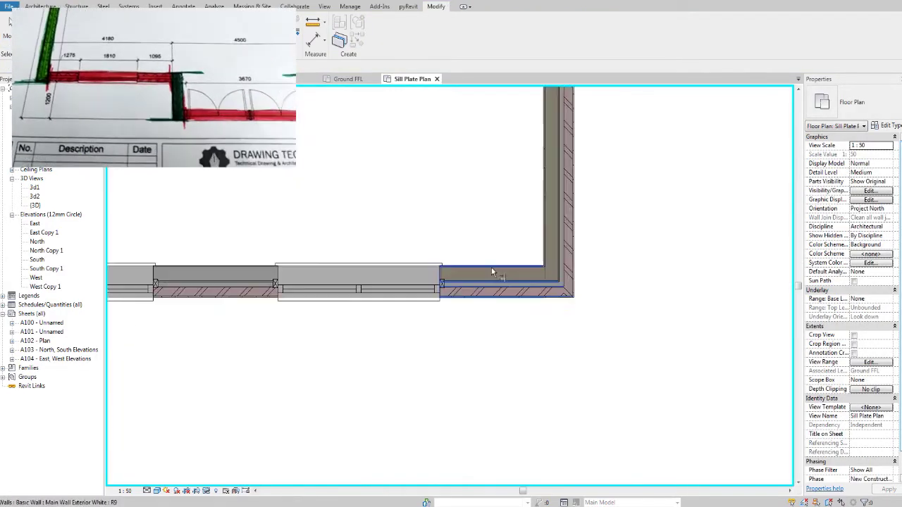
pyautogui.scroll(-7, 352, 274)
pyautogui.scroll(9, 227, 301)
pyautogui.click(394, 317)
pyautogui.press('Tab')
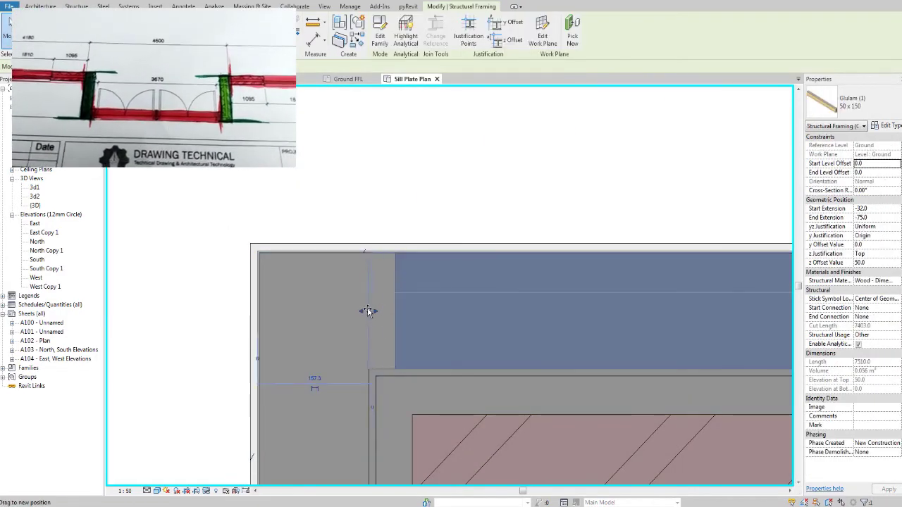
pyautogui.scroll(4, 373, 314)
pyautogui.scroll(-5, 400, 289)
pyautogui.moveTo(372, 314); pyautogui.dragTo(396, 294)
pyautogui.click(397, 216)
pyautogui.scroll(-9, 396, 215)
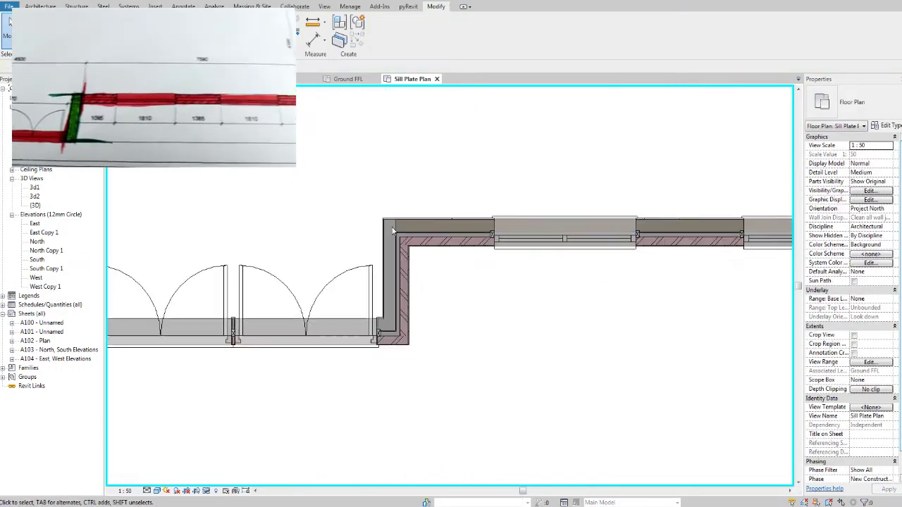
# - Adjust the front plate's bay end to meet the face of the right return wall's timber layer
pyautogui.scroll(4, 395, 220)
pyautogui.rightClick(401, 218)
pyautogui.click(441, 279)
pyautogui.scroll(-7, 317, 247)
pyautogui.moveTo(306, 261); pyautogui.dragTo(568, 271, button='middle')
pyautogui.scroll(7, 637, 239)
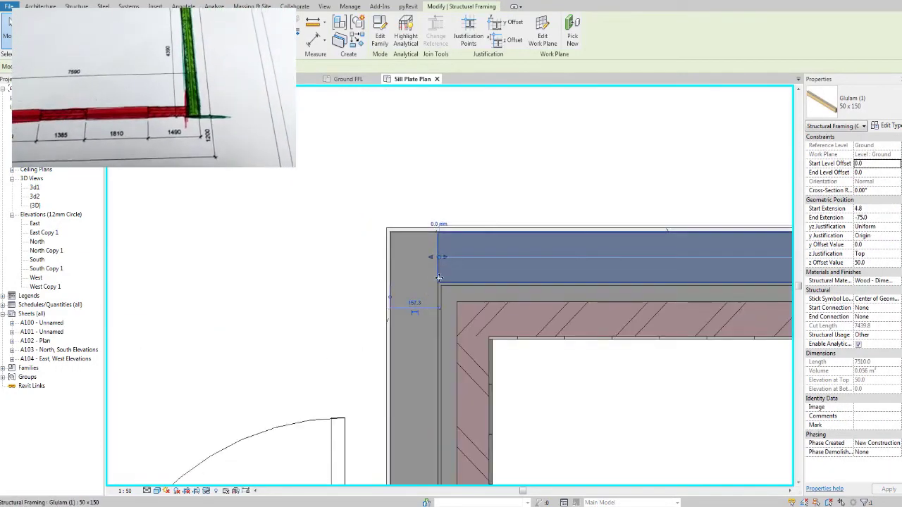
# - Create a similar 50 x 150 glulam plate for the entrance bay's right return, beside the wall
pyautogui.press('c')
pyautogui.press('s')
pyautogui.press('Escape')
pyautogui.press('Escape')
# - Move the return plate against the front plate's end corner and adjust its front end to the bay's front wall
pyautogui.click(295, 247)
pyautogui.press('m')
pyautogui.press('v')
pyautogui.click(301, 189)
pyautogui.scroll(8, 457, 240)
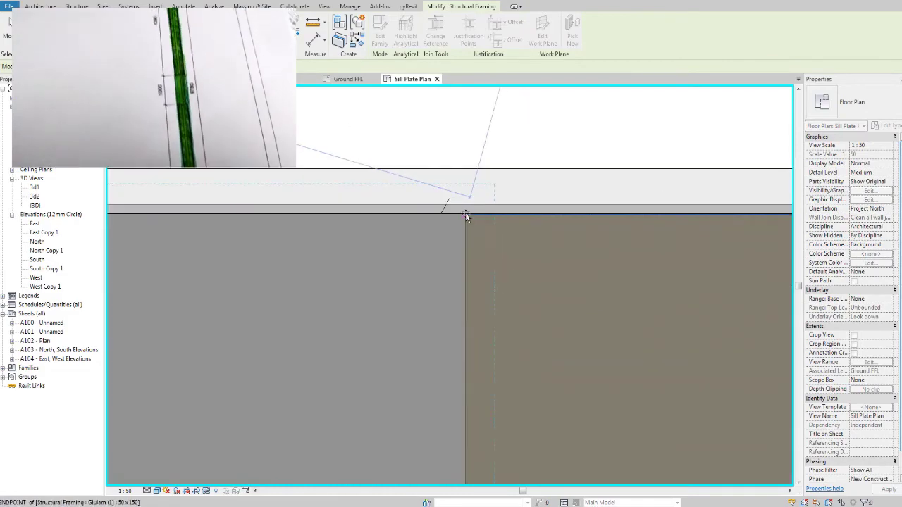
pyautogui.click(467, 214)
pyautogui.scroll(-8, 469, 98)
pyautogui.press('Escape')
pyautogui.scroll(-3, 489, 387)
pyautogui.scroll(6, 500, 312)
pyautogui.moveTo(489, 387); pyautogui.dragTo(499, 312)
pyautogui.press('Escape')
# - Copy the short front-left sill plate to the entrance bay's front wall, placing it against the right return plate
pyautogui.scroll(-8, 536, 314)
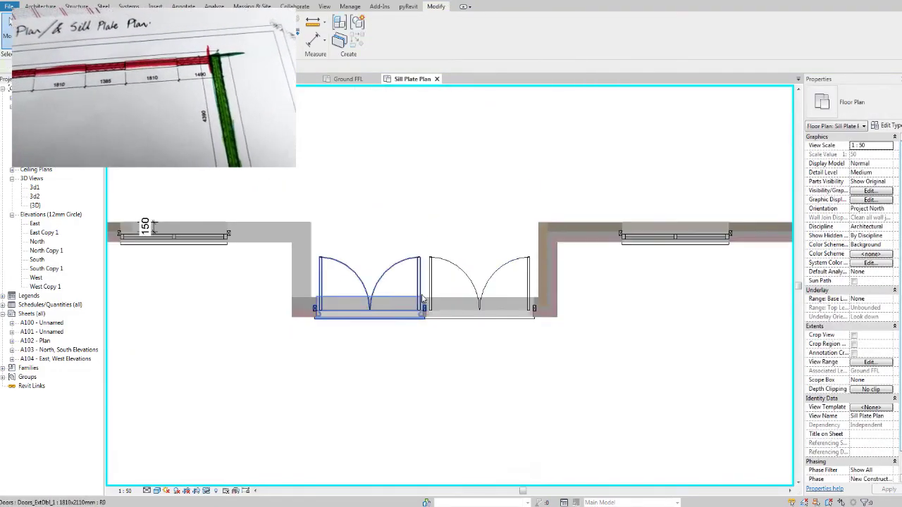
pyautogui.moveTo(322, 261); pyautogui.dragTo(612, 314, button='middle')
pyautogui.scroll(4, 400, 278)
pyautogui.click(464, 277)
pyautogui.press('c')
pyautogui.press('o')
pyautogui.scroll(3, 512, 305)
pyautogui.click(430, 217)
pyautogui.scroll(-5, 430, 218)
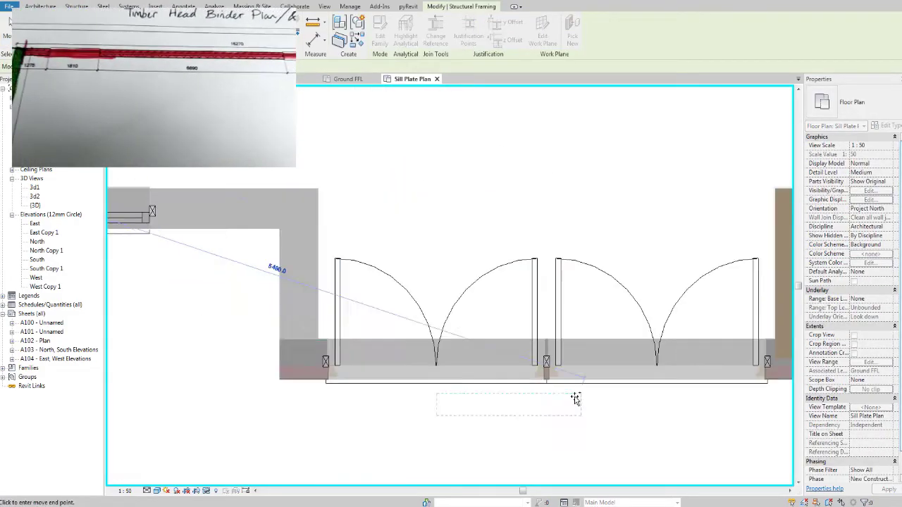
pyautogui.scroll(8, 781, 345)
pyautogui.click(430, 249)
# - Stretch the copied bay plate's left end beneath the double doors and reset the plan's temporary hide/isolate
pyautogui.scroll(-8, 431, 249)
pyautogui.moveTo(438, 313); pyautogui.dragTo(278, 321)
pyautogui.scroll(-5, 438, 313)
pyautogui.scroll(5, 278, 317)
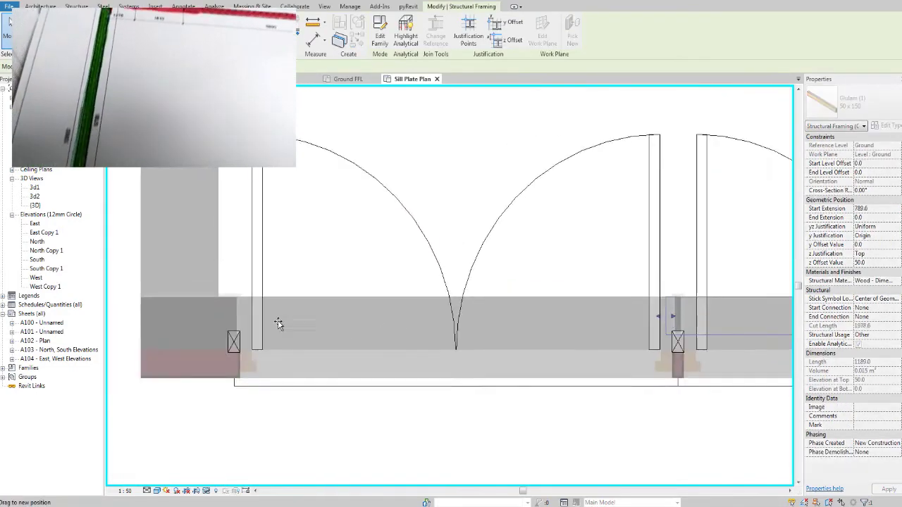
pyautogui.moveTo(278, 317); pyautogui.dragTo(409, 316, button='middle')
pyautogui.scroll(-5, 396, 344)
pyautogui.click(206, 490)
pyautogui.click(251, 480)
# - Extend the bay's front sill plate past the left door jamb into the bay's left wall
pyautogui.scroll(5, 381, 331)
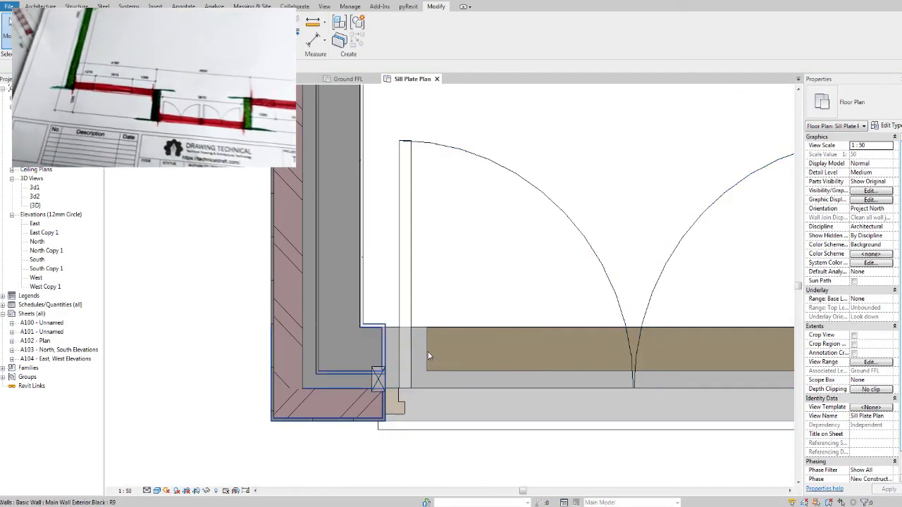
pyautogui.click(427, 356)
pyautogui.scroll(-3, 239, 350)
pyautogui.scroll(3, 383, 342)
pyautogui.scroll(-3, 717, 282)
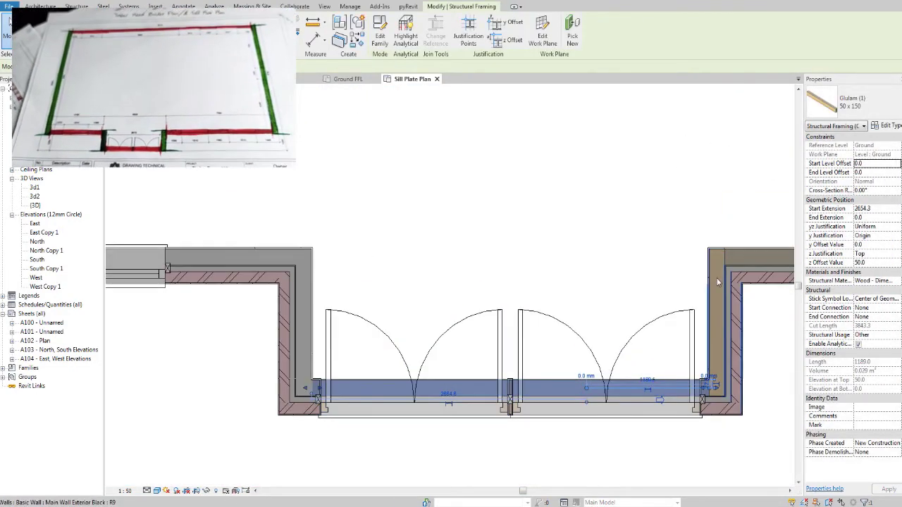
# - Move the entrance bay's right return sill plate across to the left return, targeting the inner corner of the bay's left wall
pyautogui.press('m')
pyautogui.press('v')
pyautogui.click(716, 396)
pyautogui.scroll(5, 501, 338)
pyautogui.scroll(-5, 529, 261)
pyautogui.scroll(9, 325, 328)
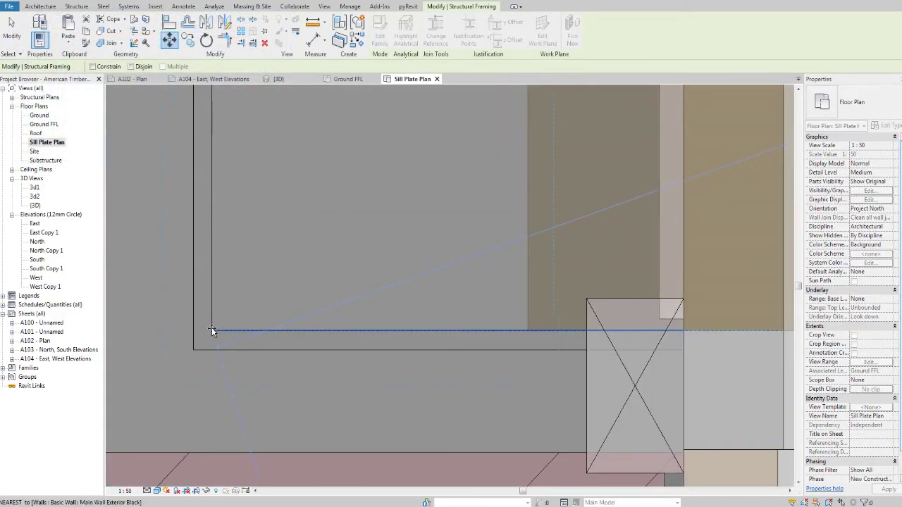
pyautogui.press('m')
pyautogui.press('v')
pyautogui.press('Escape')
# - Copy the return sill plate from the bay's left return corner to the corner of the right return
pyautogui.scroll(2, 211, 331)
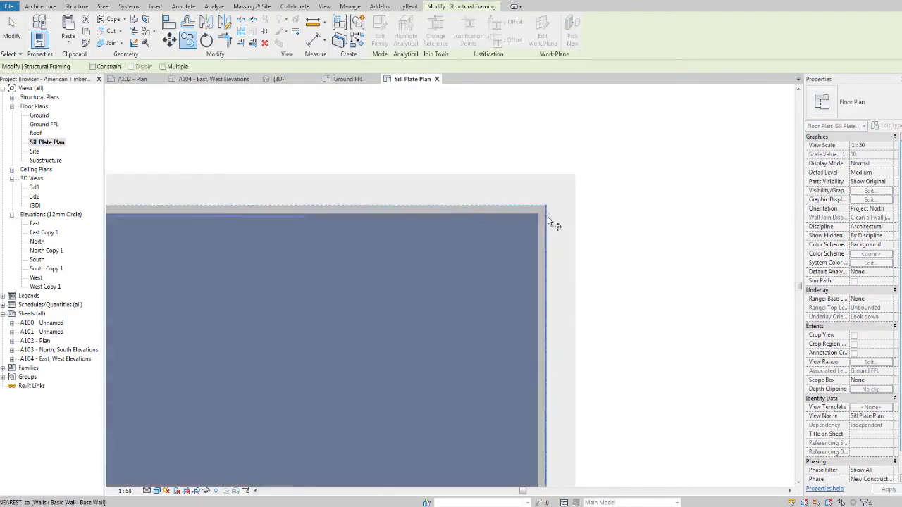
pyautogui.click(547, 217)
pyautogui.scroll(-4, 547, 217)
pyautogui.scroll(3, 450, 257)
pyautogui.click(451, 257)
pyautogui.press('Escape')
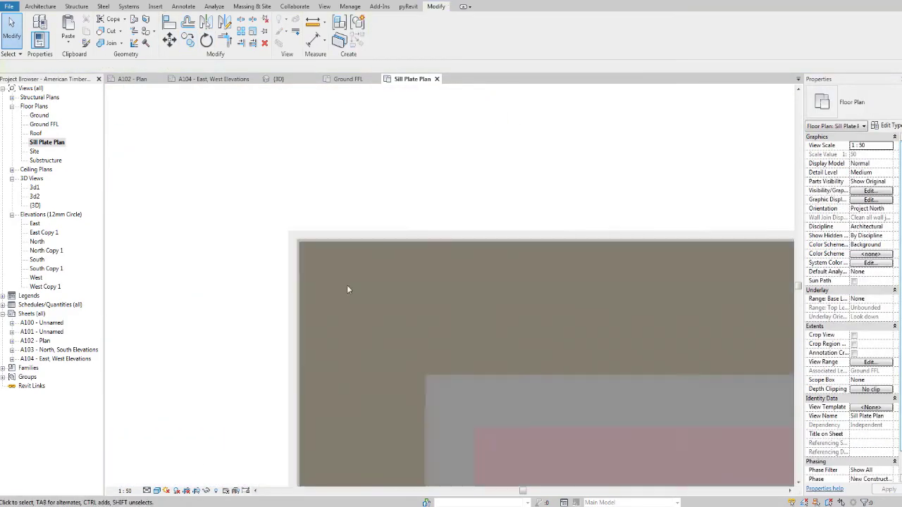
pyautogui.scroll(-6, 347, 284)
pyautogui.moveTo(390, 228); pyautogui.dragTo(620, 357, button='middle')
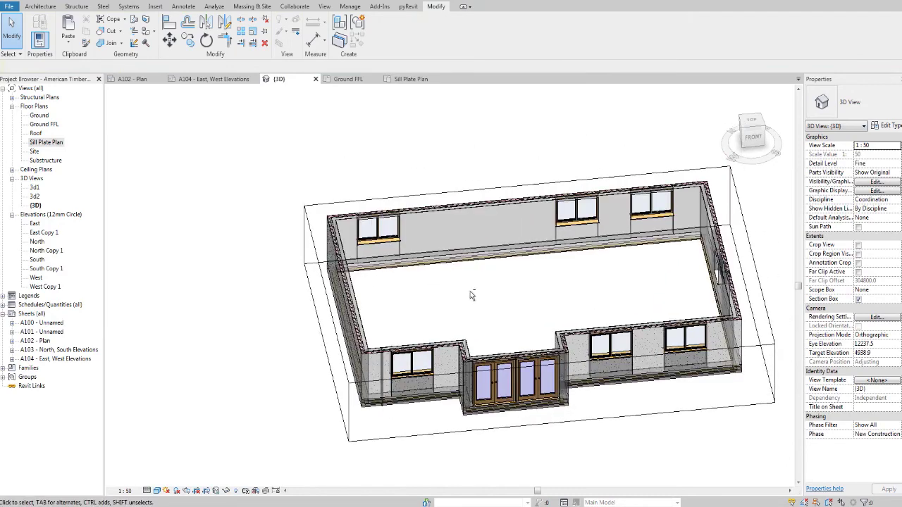
# - Examine the sill plates in the 3D view, focusing on the joint at the back-left corner beside the window
pyautogui.keyDown('shift'); pyautogui.moveTo(472, 295); pyautogui.dragTo(463, 258, button='middle'); pyautogui.keyUp('shift')
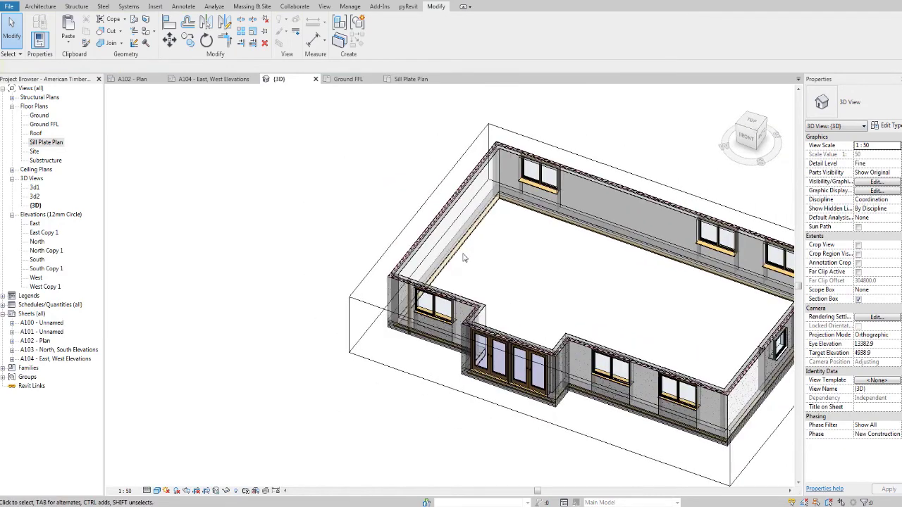
pyautogui.scroll(7, 497, 197)
pyautogui.moveTo(512, 195); pyautogui.dragTo(433, 169, button='middle')
pyautogui.moveTo(220, 101); pyautogui.dragTo(382, 272, button='middle')
pyautogui.scroll(2, 282, 178)
pyautogui.scroll(-2, 381, 271)
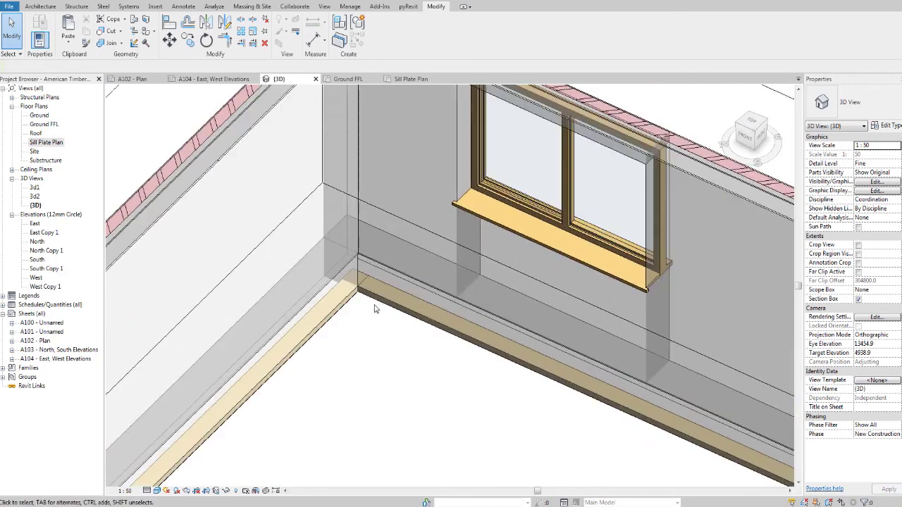
pyautogui.scroll(3, 374, 306)
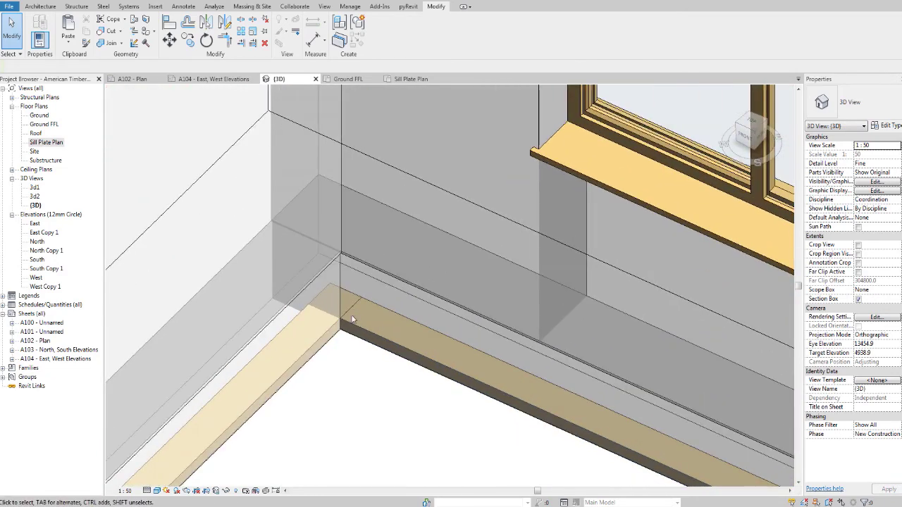
pyautogui.scroll(-3, 352, 316)
pyautogui.scroll(2, 352, 317)
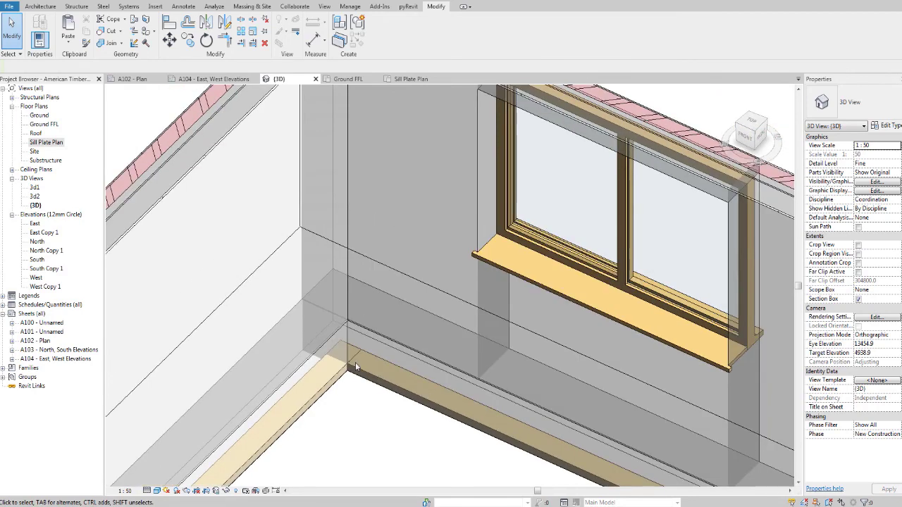